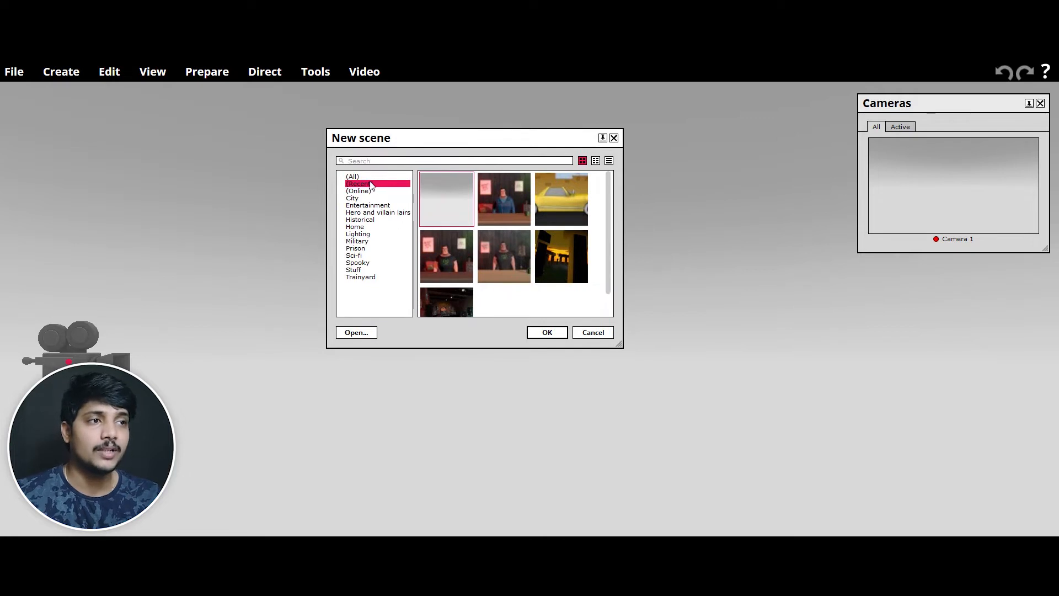
Browse all the scene templates offered for the new scene
left_click(355, 176)
scroll(498, 232, "down", 1)
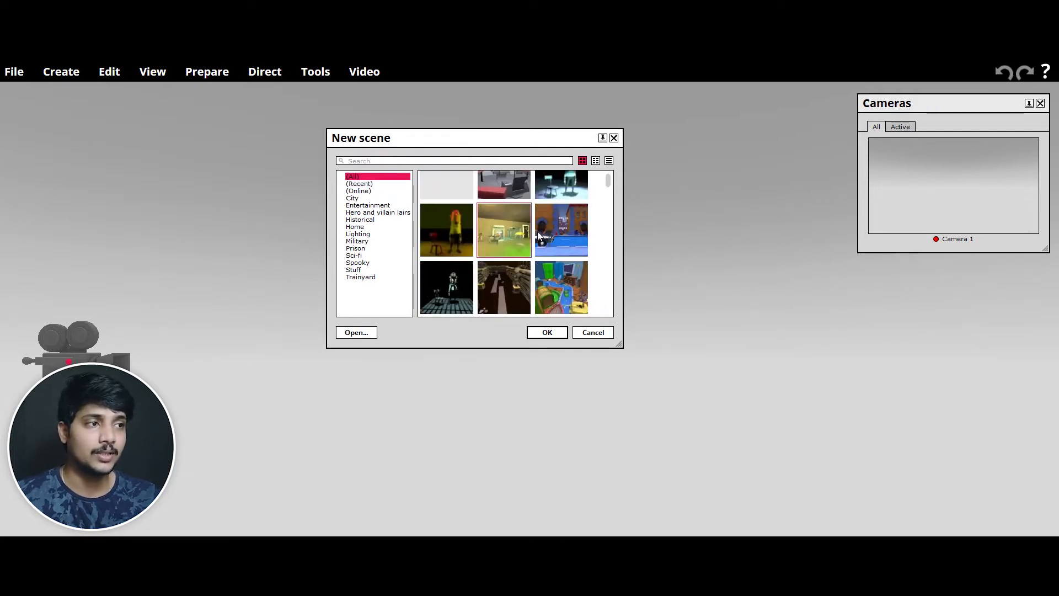
scroll(537, 231, "up", 1)
left_click(518, 221)
left_click(545, 215)
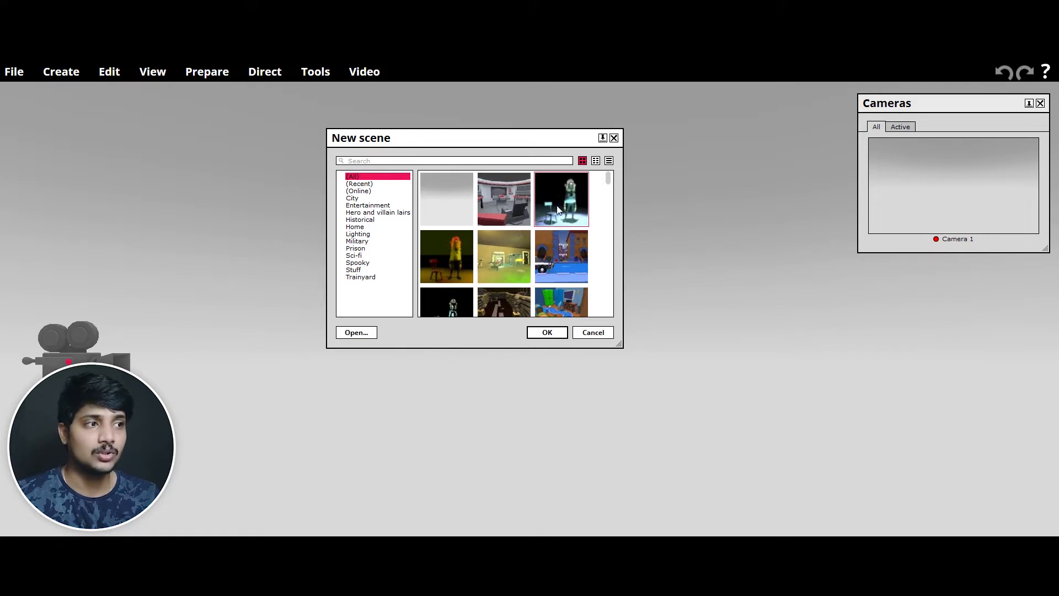
scroll(517, 246, "down", 1)
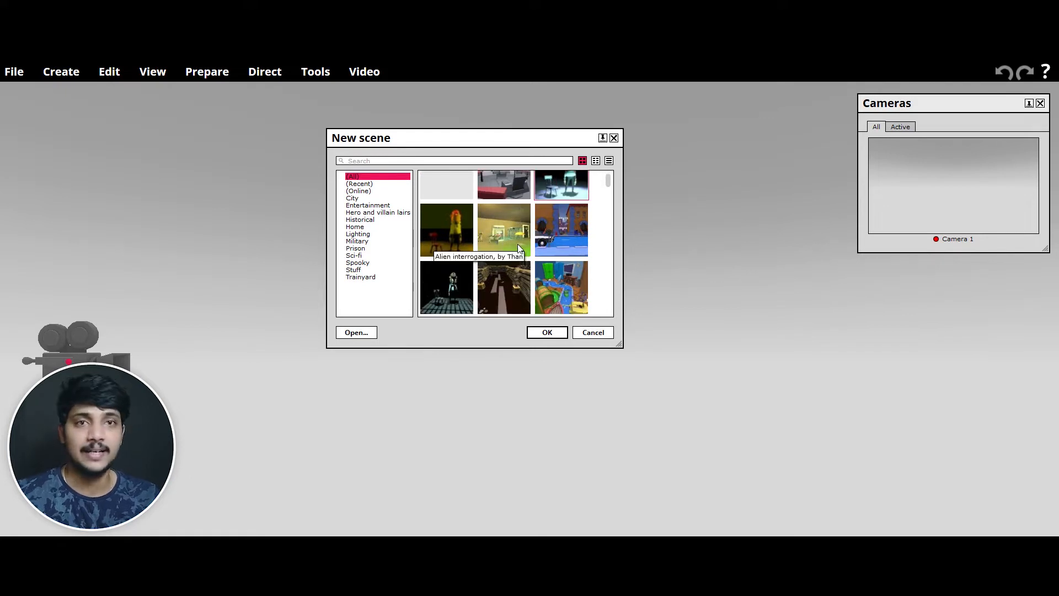
scroll(513, 251, "down", 3)
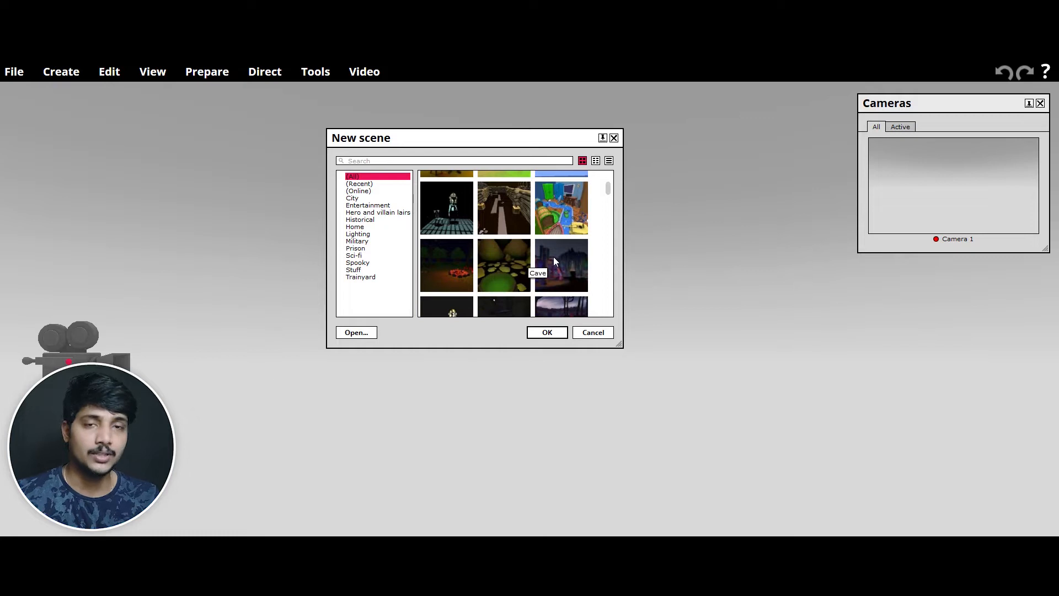
scroll(558, 258, "up", 1)
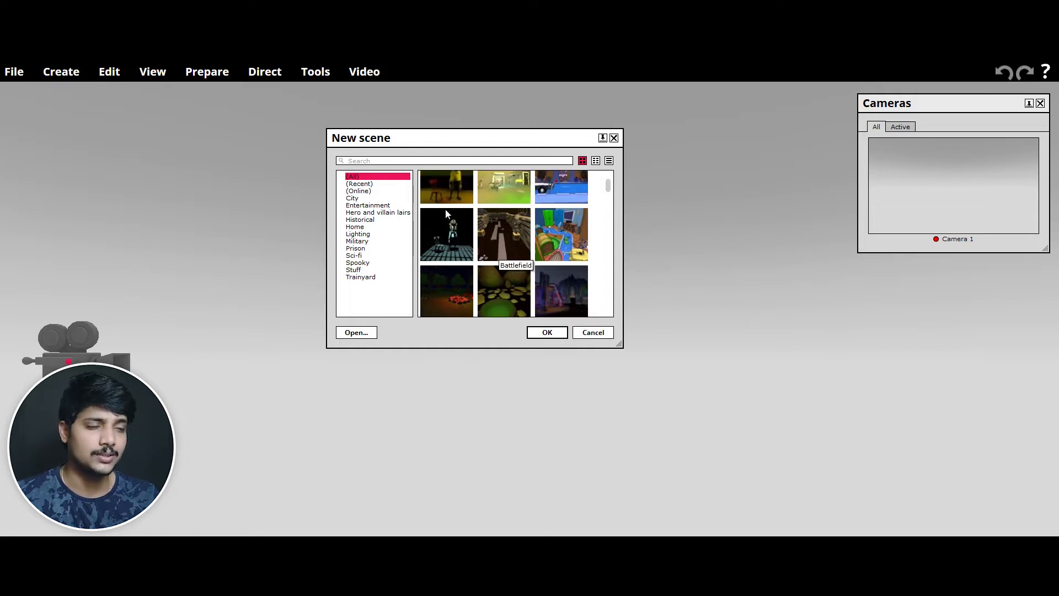
Create a new scene from the Empty template
left_click(384, 193)
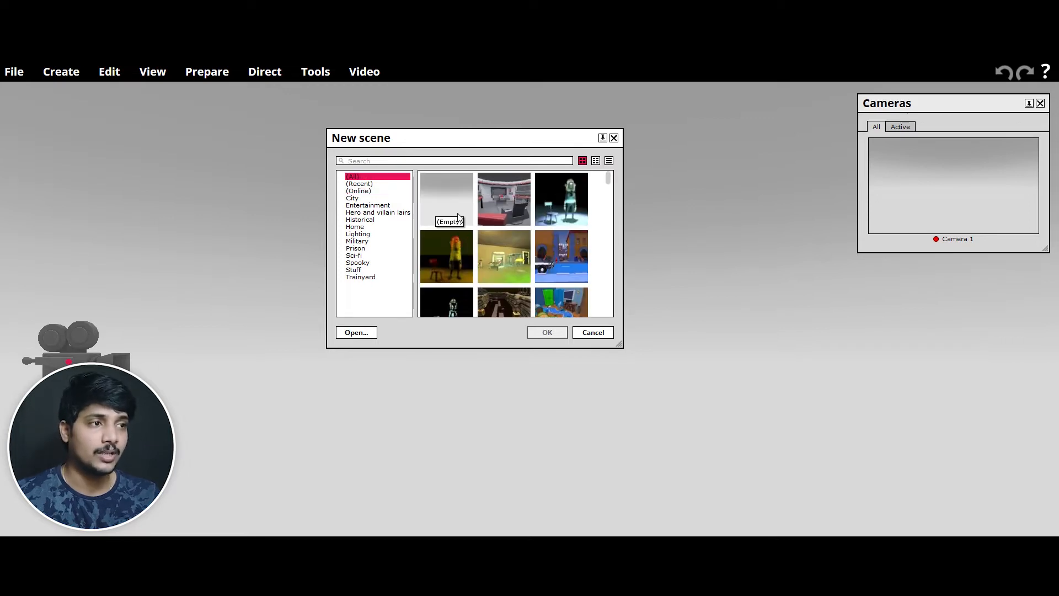
left_click(448, 199)
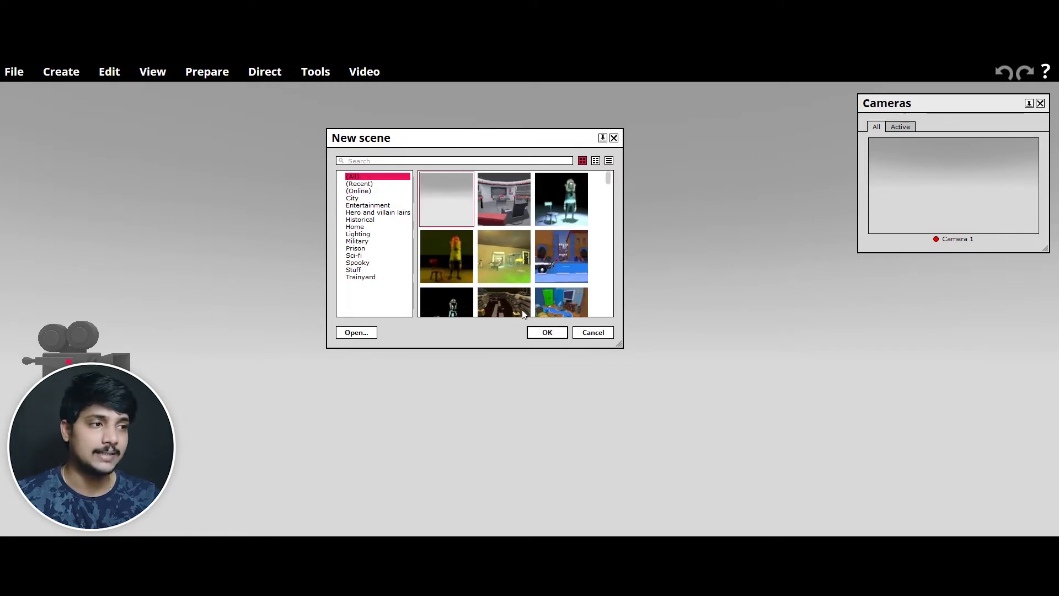
left_click(546, 332)
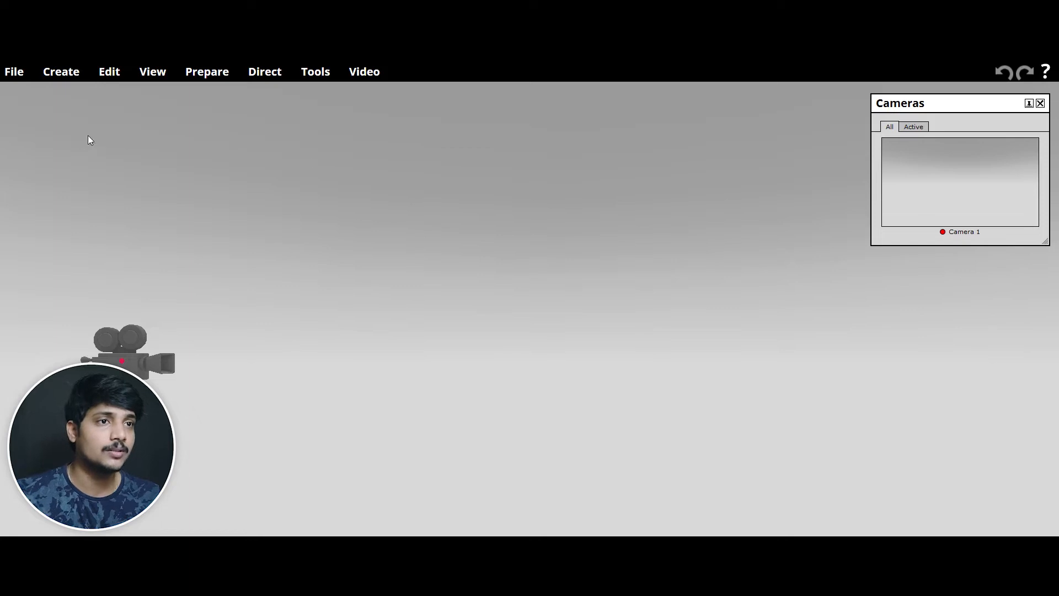
Review the video, rendering, audio, control and language settings in the options and close them
left_click(15, 71)
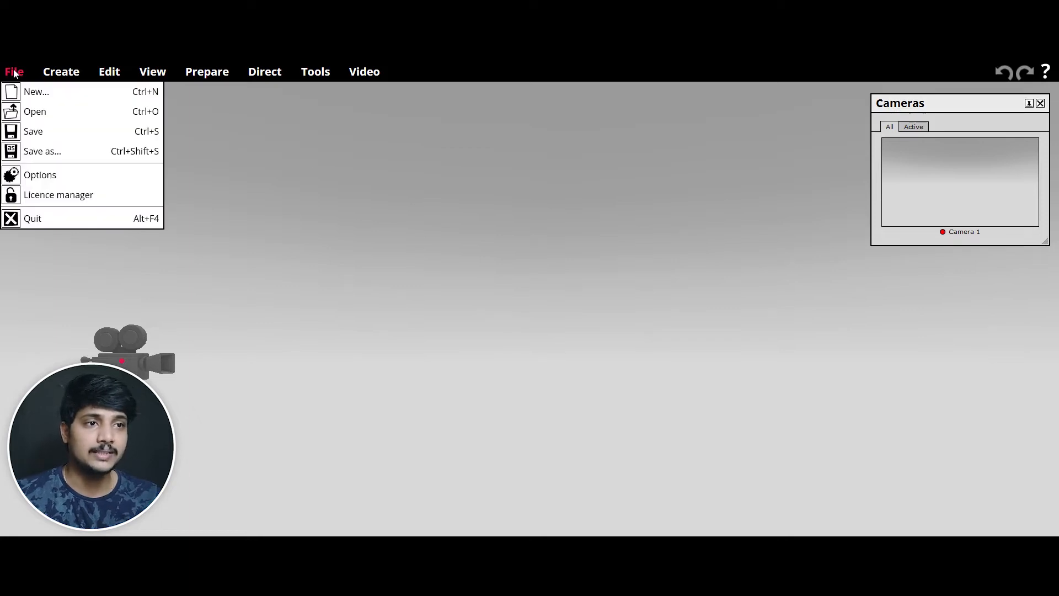
left_click(38, 177)
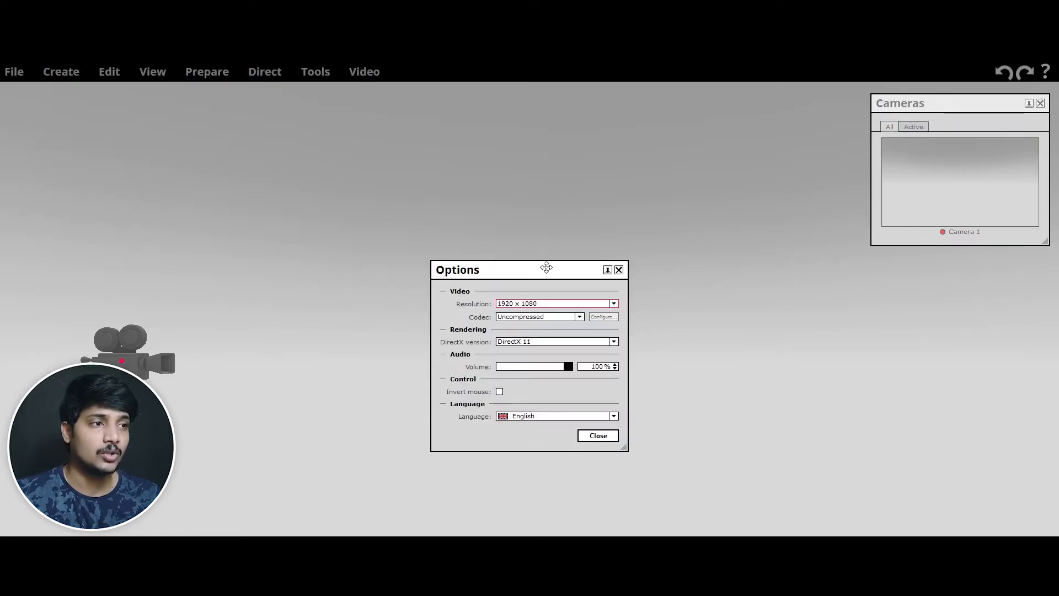
left_click_drag(546, 267, 509, 164)
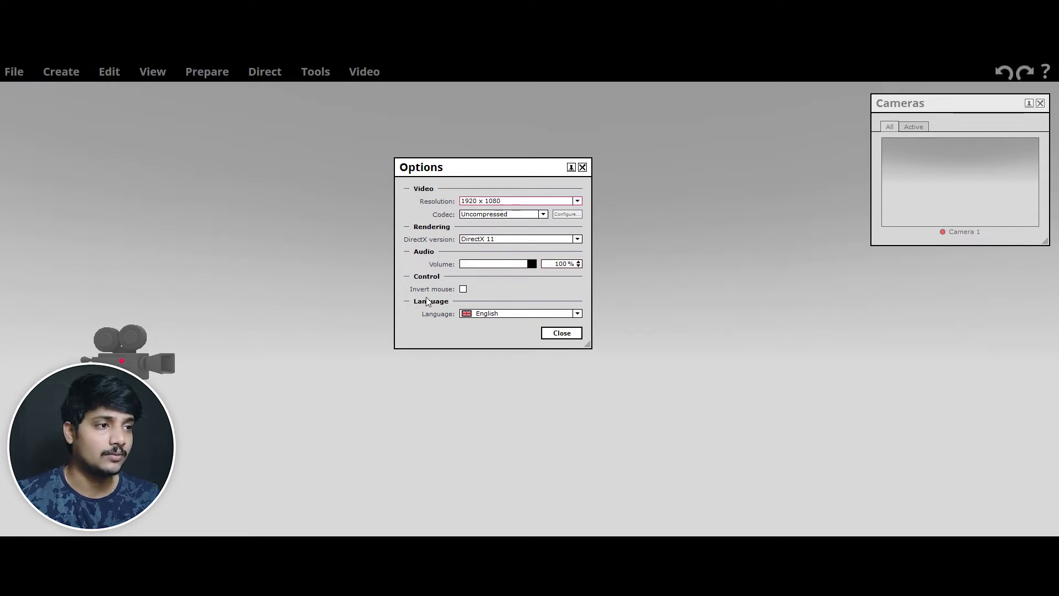
left_click(569, 335)
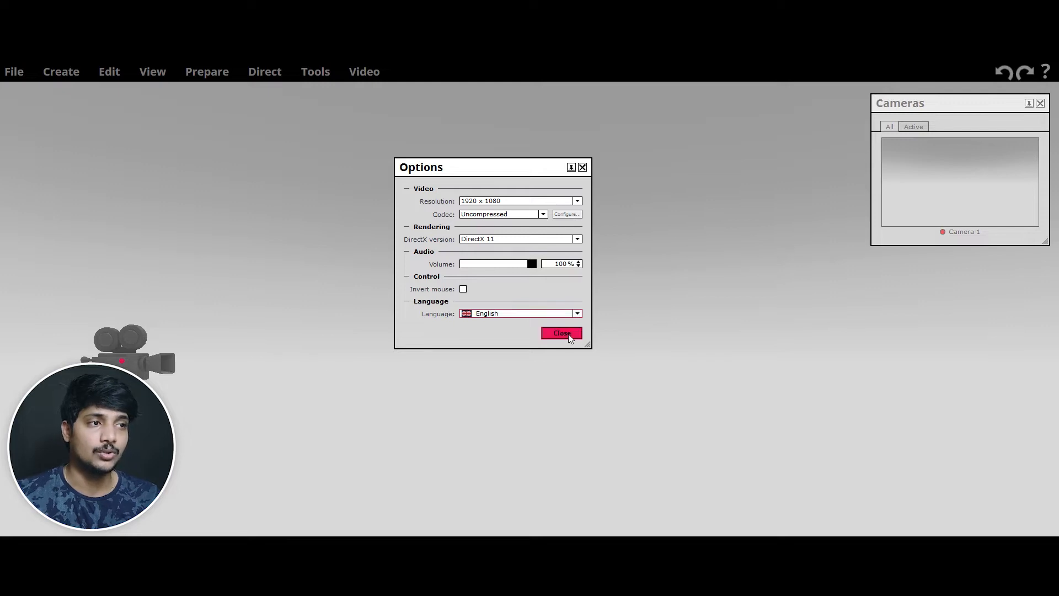
Check the set files available to open in Documents and the licence manager, closing both without changes
left_click(27, 74)
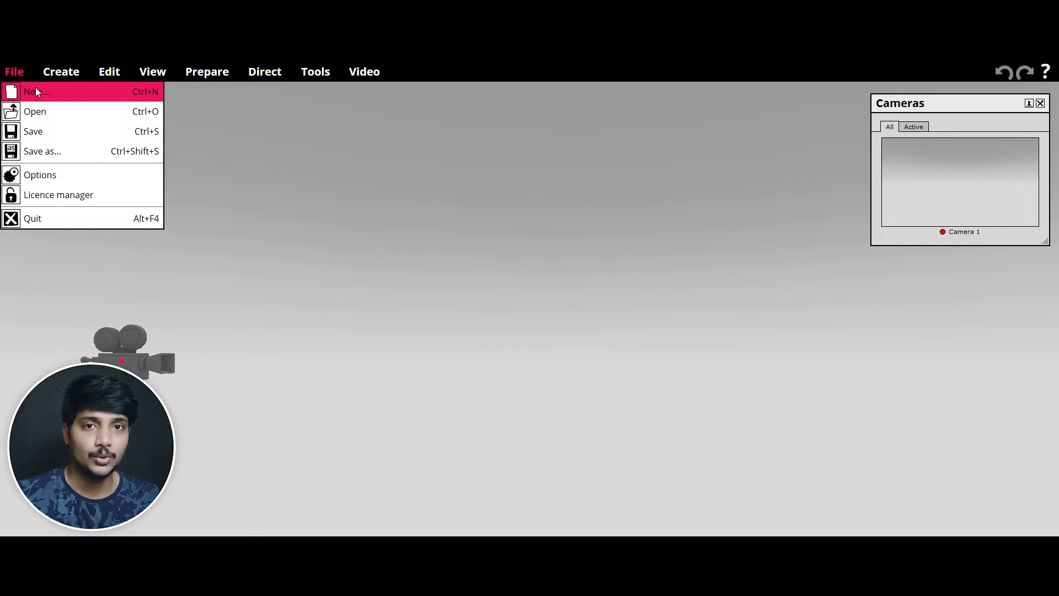
left_click(60, 115)
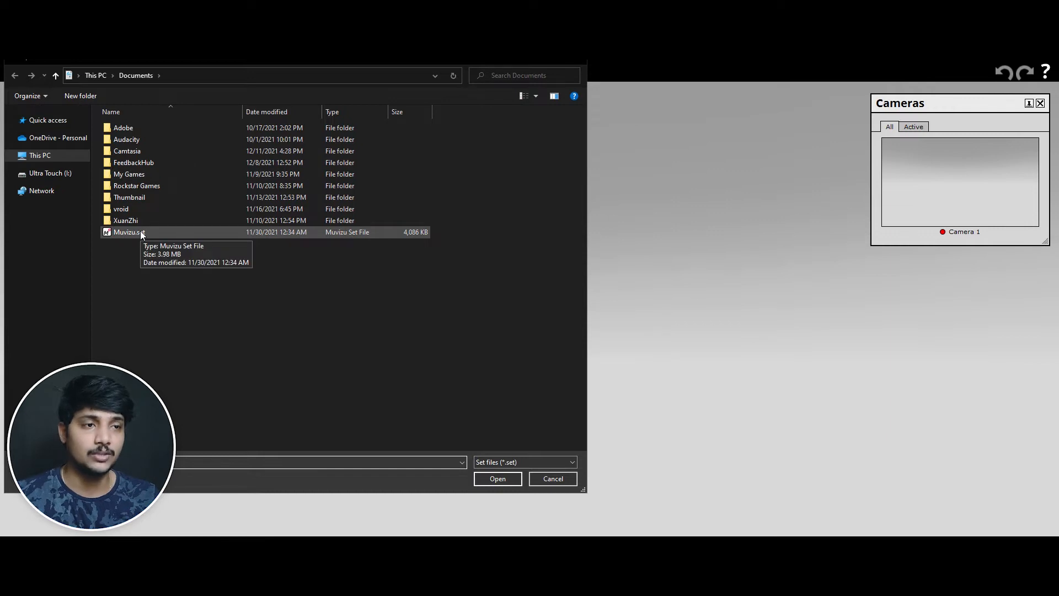
left_click(534, 479)
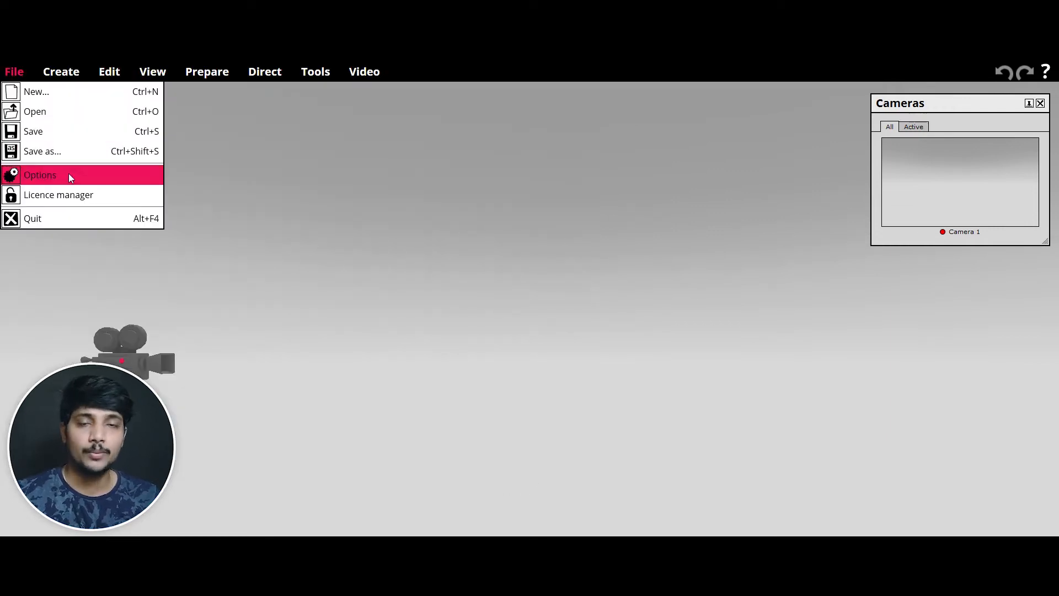
left_click(64, 202)
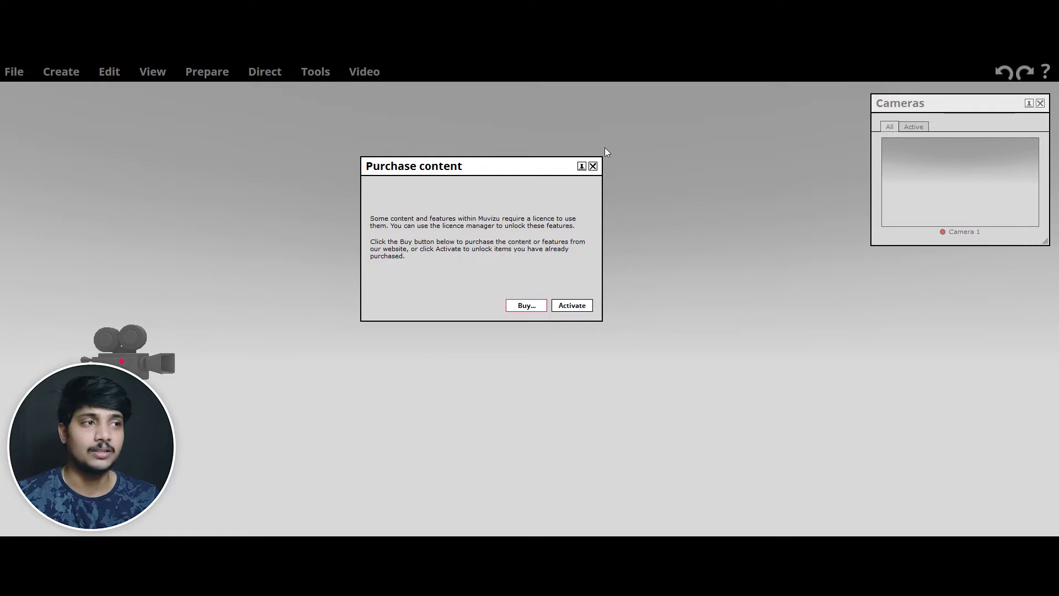
left_click(593, 165)
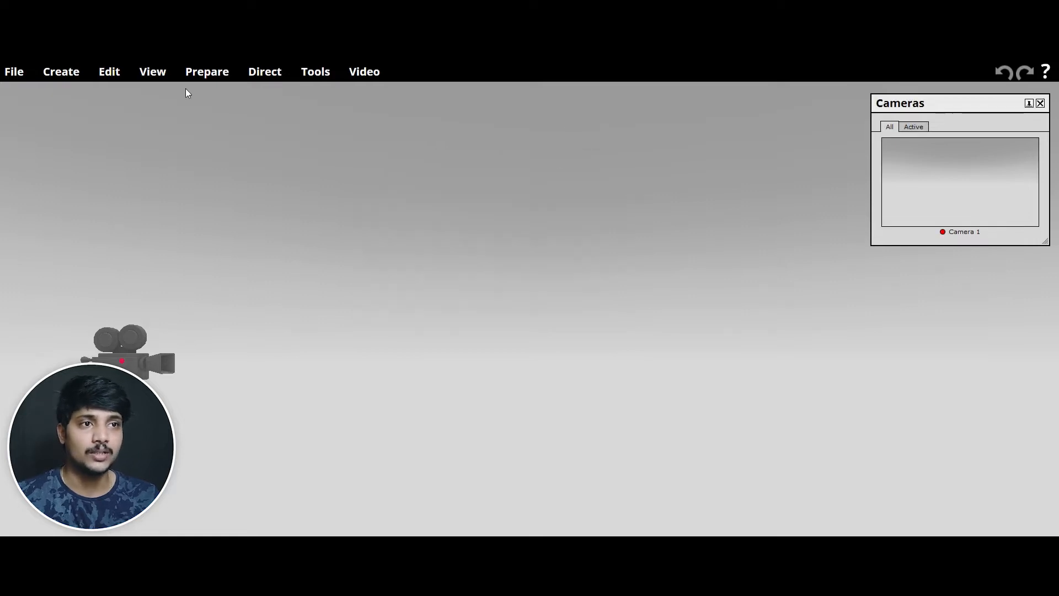
left_click(16, 72)
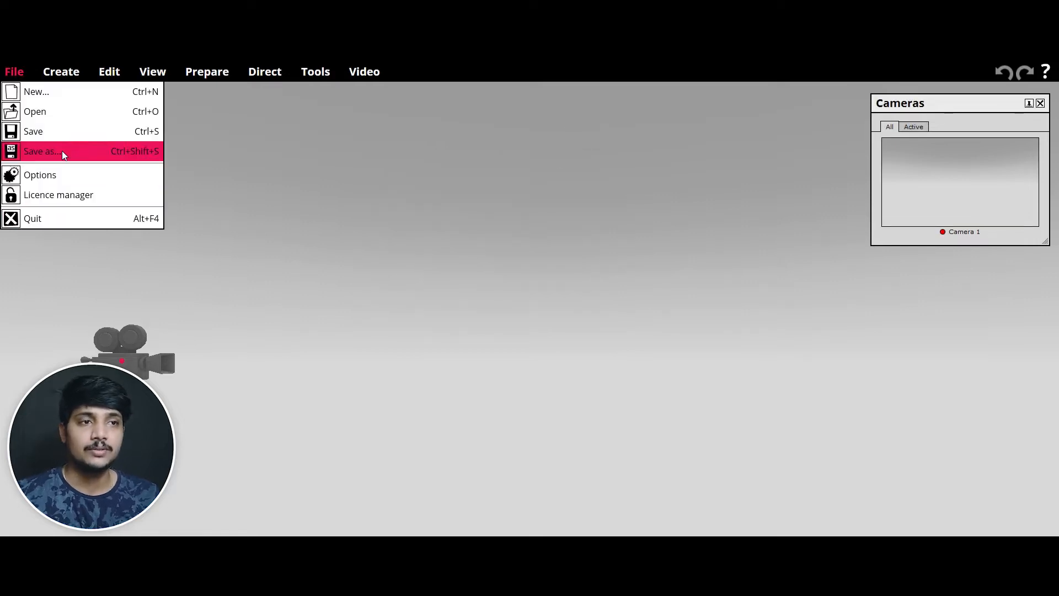
Browse the creation library's characters, objects, backdrops, effects, lights and favourites
left_click(54, 71)
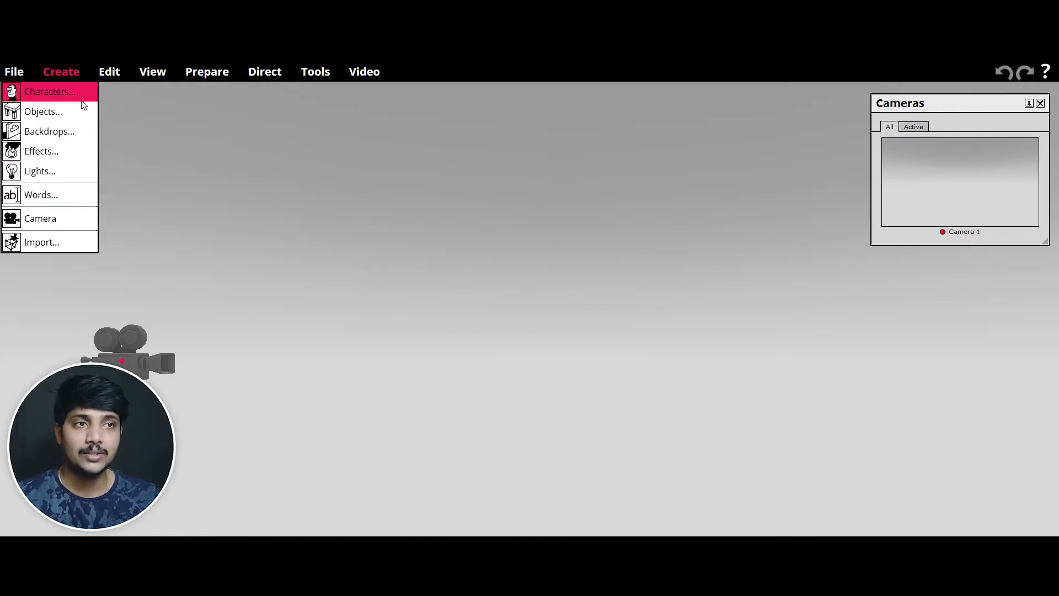
left_click(66, 93)
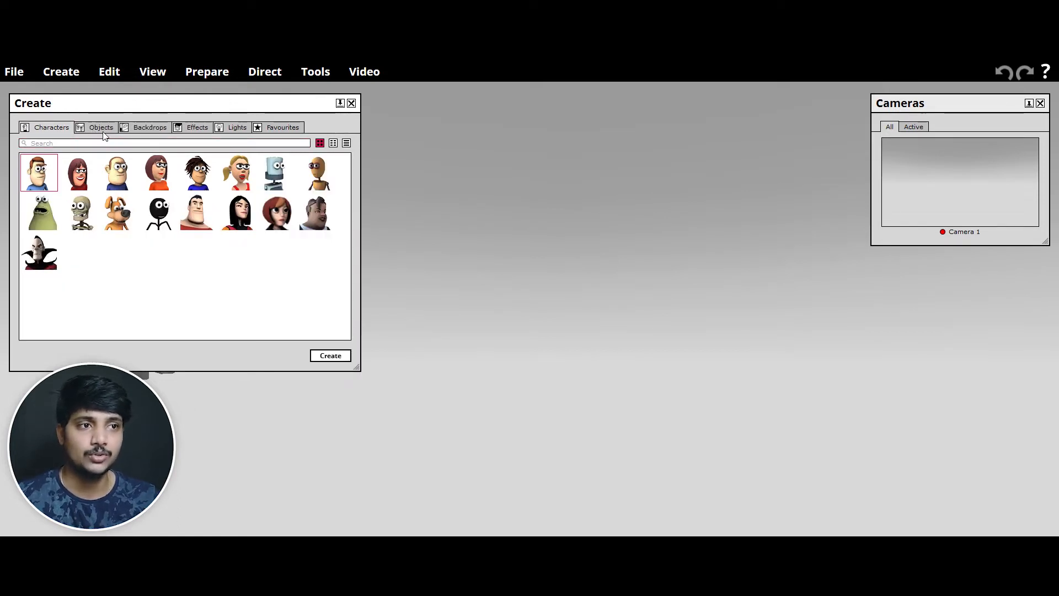
left_click(104, 131)
left_click(35, 159)
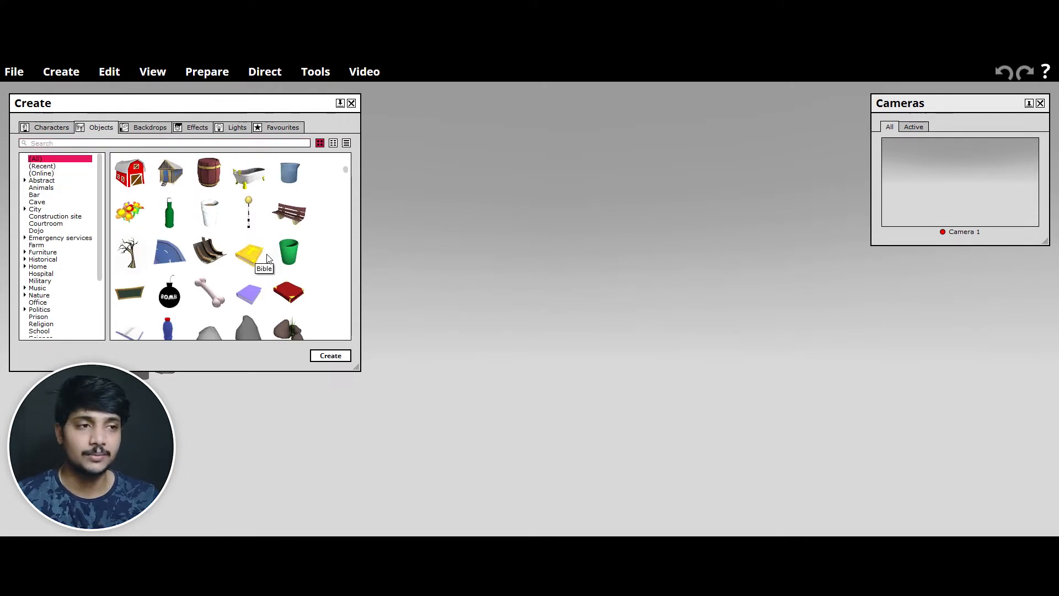
scroll(278, 266, "down", 3)
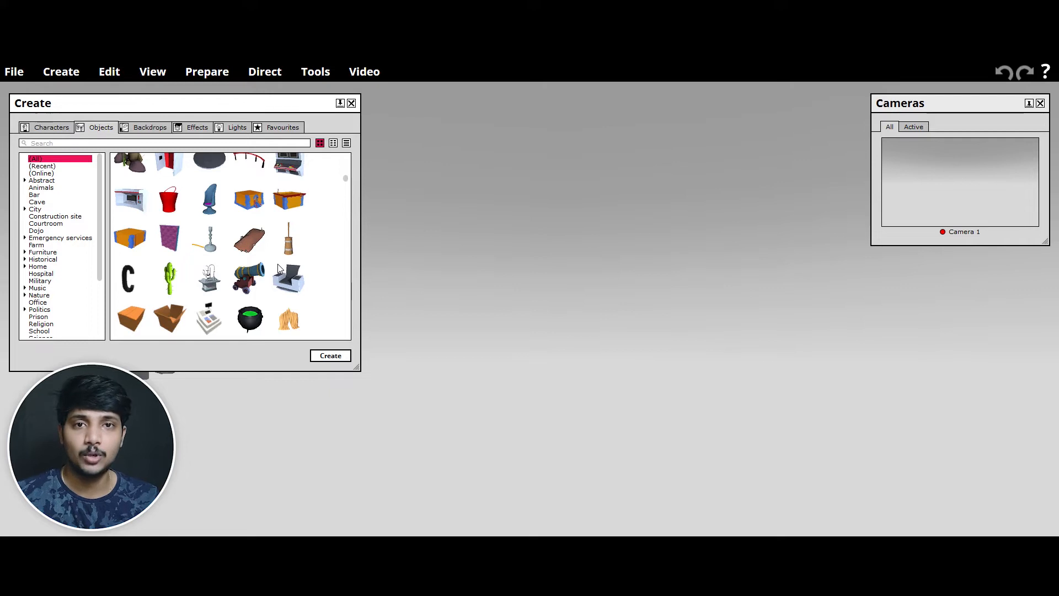
left_click(145, 127)
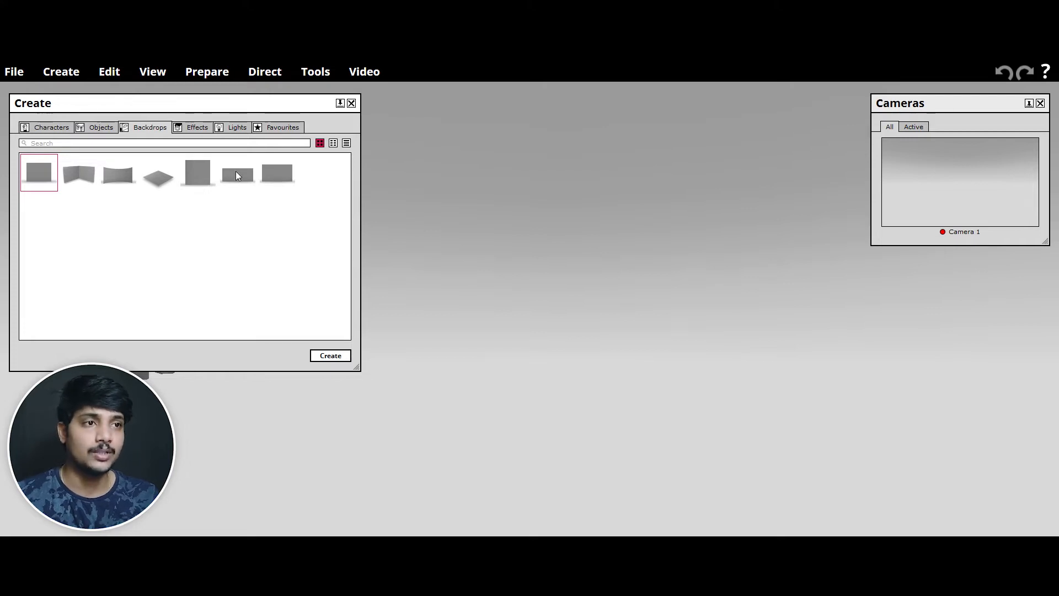
left_click(193, 128)
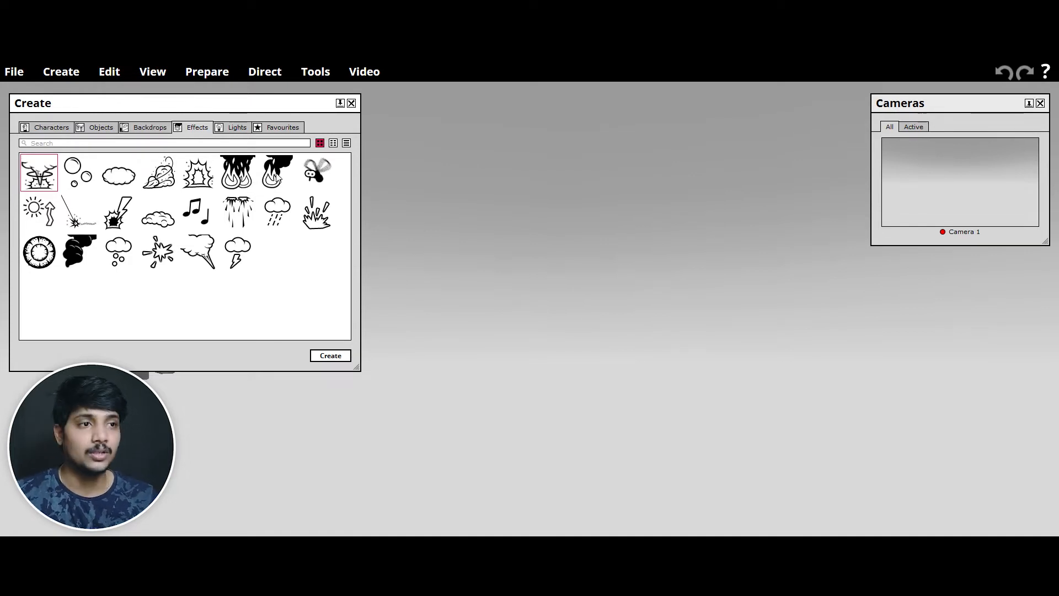
left_click(234, 127)
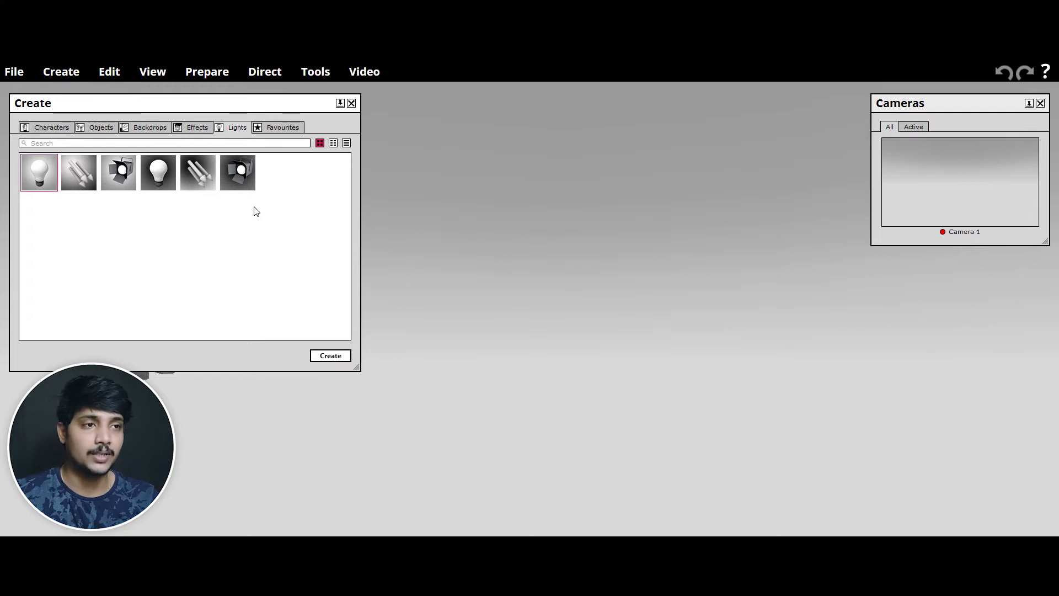
left_click(276, 128)
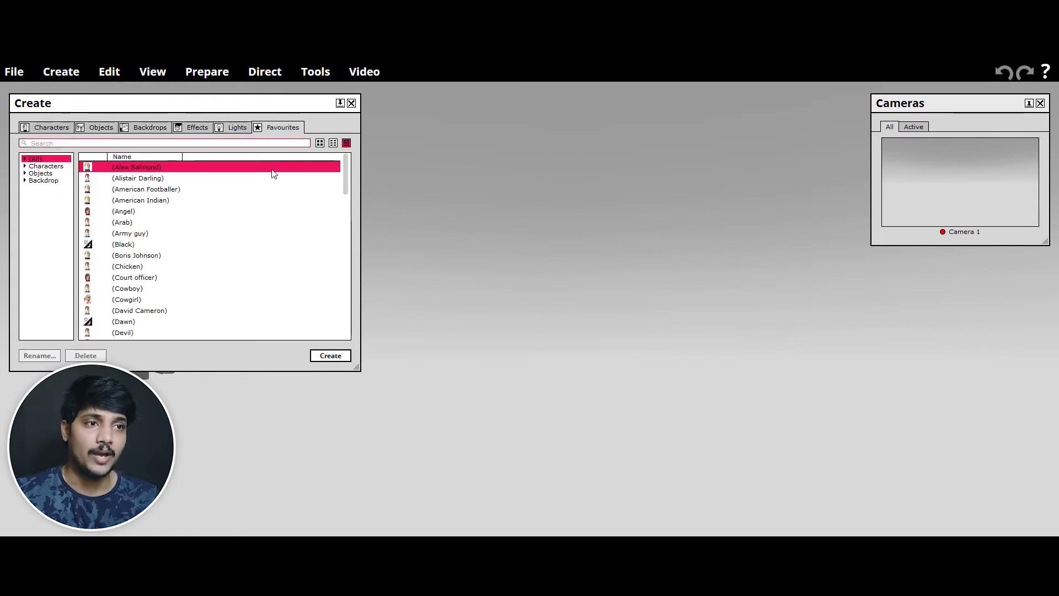
scroll(271, 182, "down", 4)
scroll(267, 206, "up", 4)
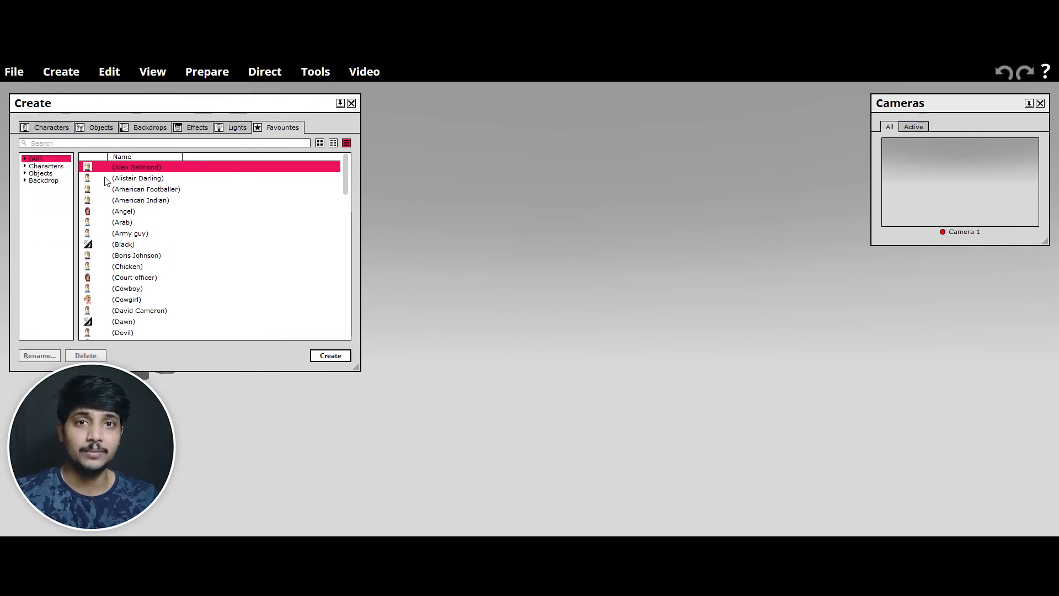
Try to create the saved PAP Wall backdrop from the favourites
left_click(44, 181)
left_click(134, 168)
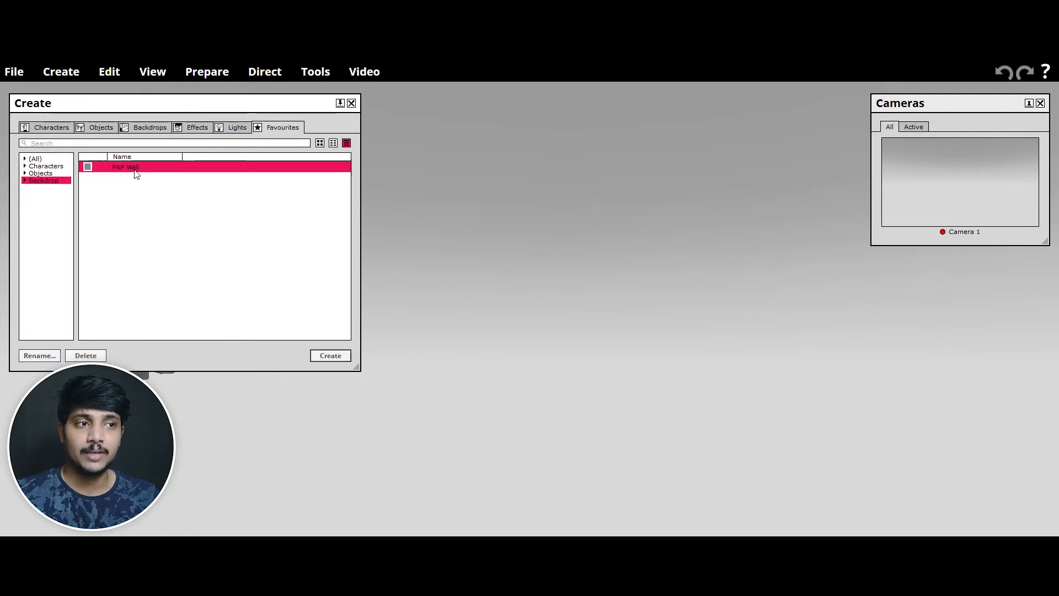
left_click(331, 355)
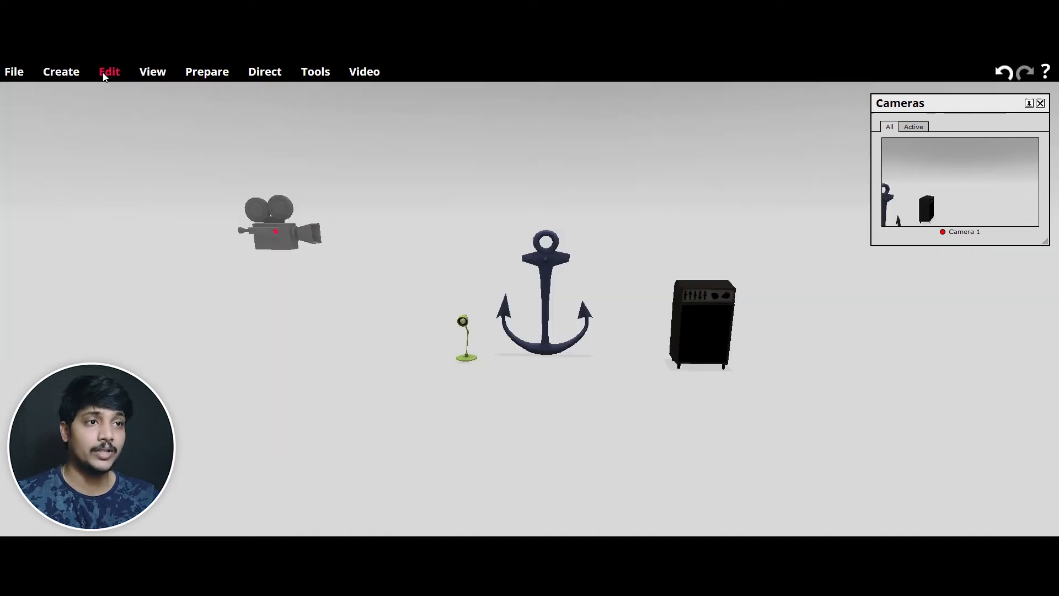
Select every object in the scene and clear the selection again
left_click(105, 75)
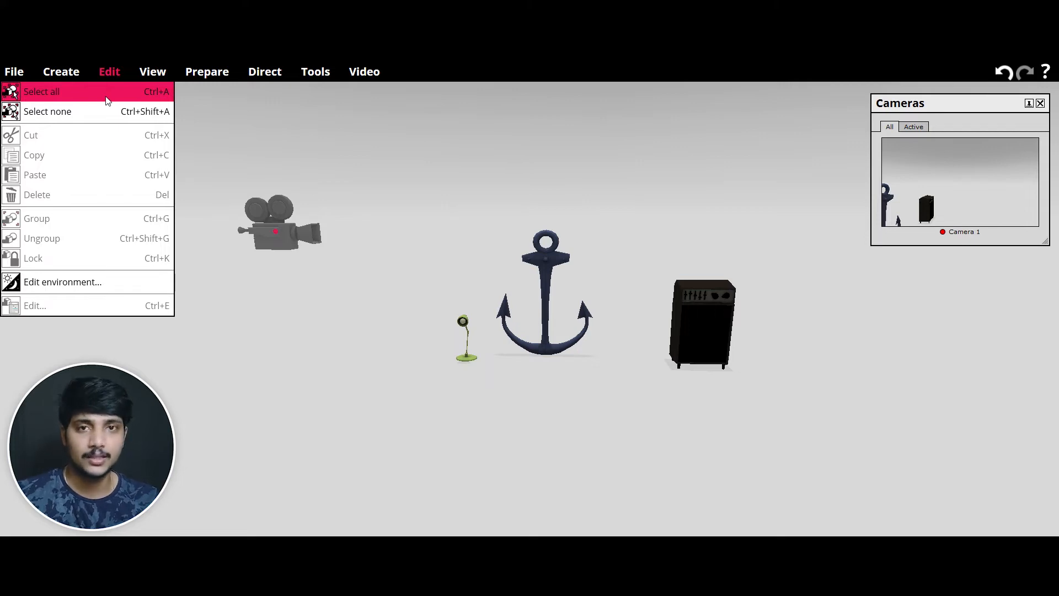
left_click(106, 99)
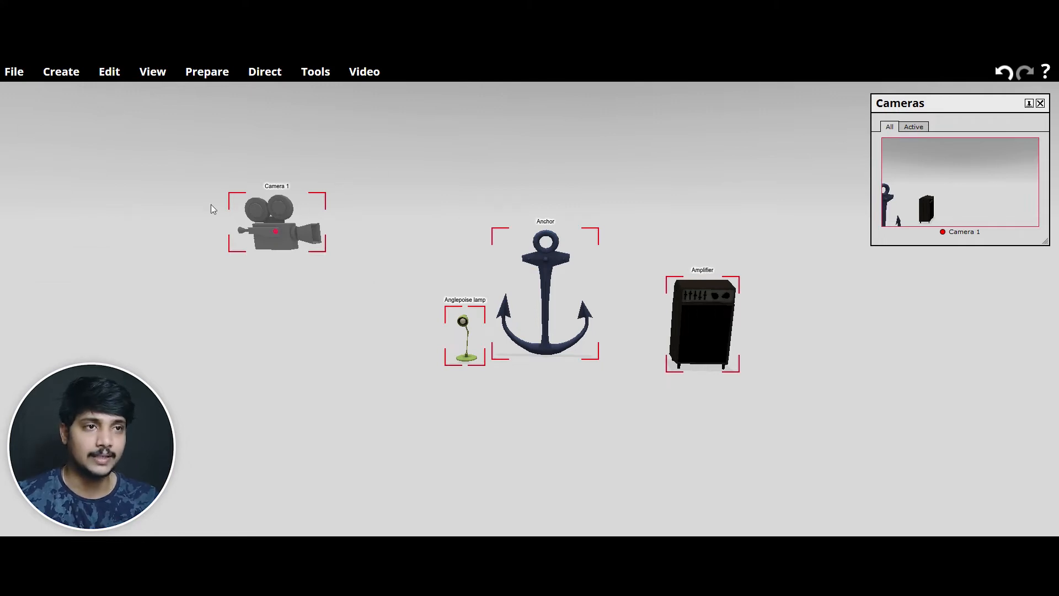
left_click(109, 72)
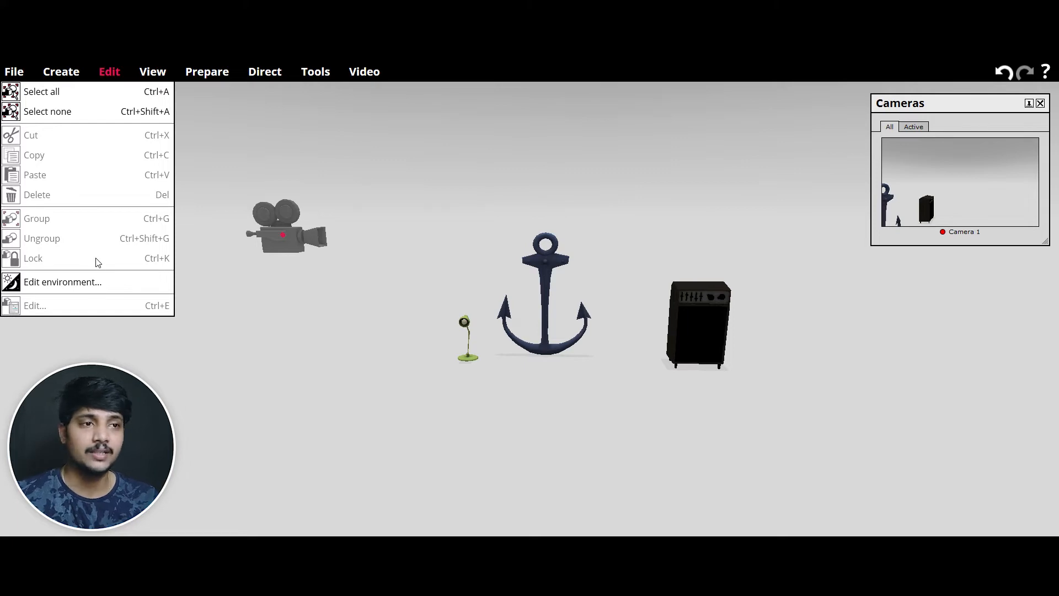
Cut the anchor and paste it back into the scene in front of the lamp
left_click(545, 297)
key("ctrl+x")
key("ctrl+v")
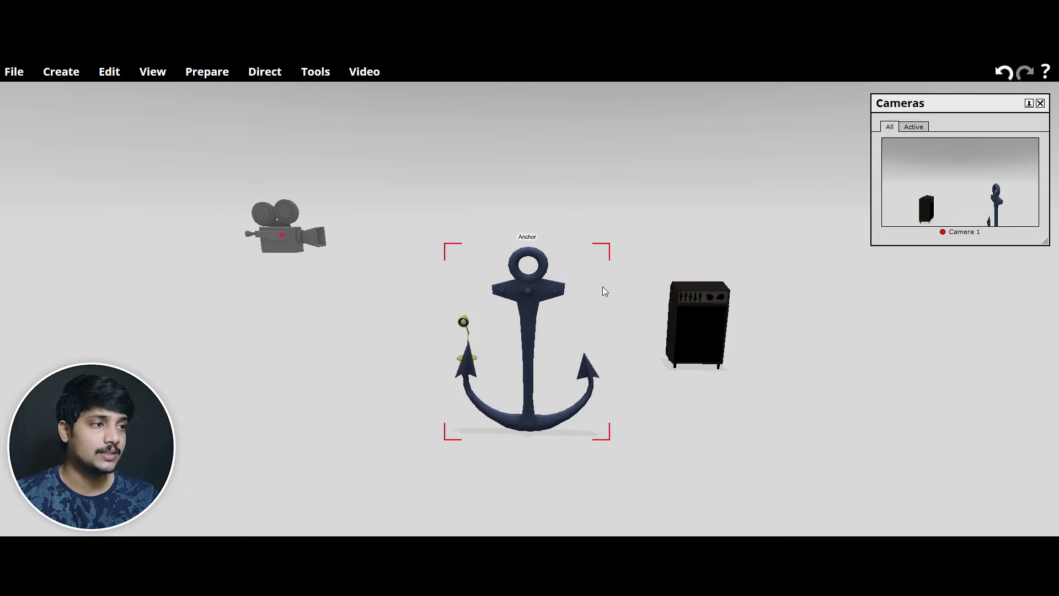
Select the amplifier together with the anchor and move both farther back in the scene
left_click(693, 297, "shift")
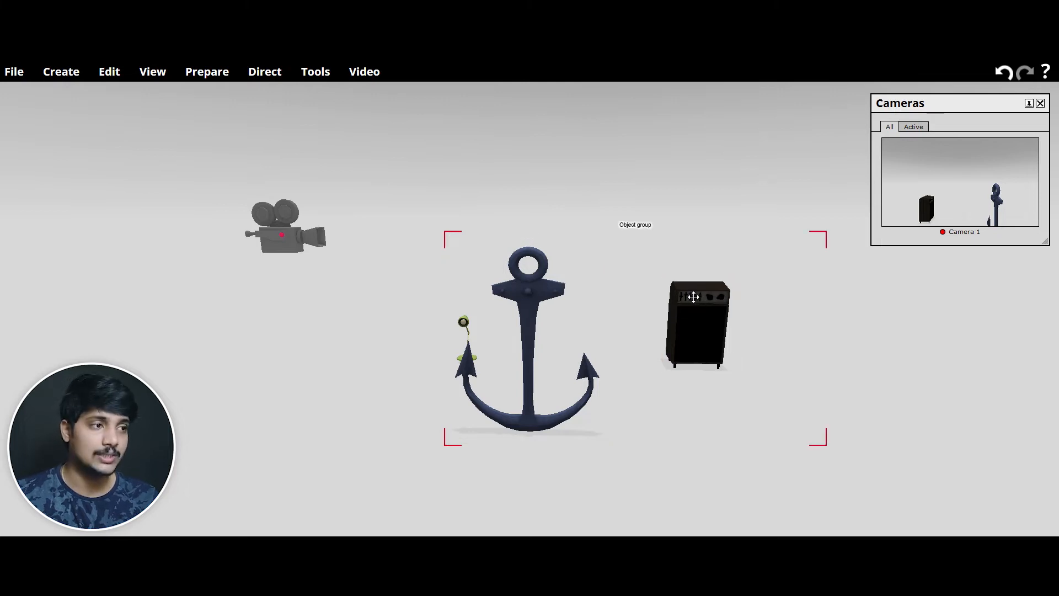
left_click_drag(681, 305, 667, 271)
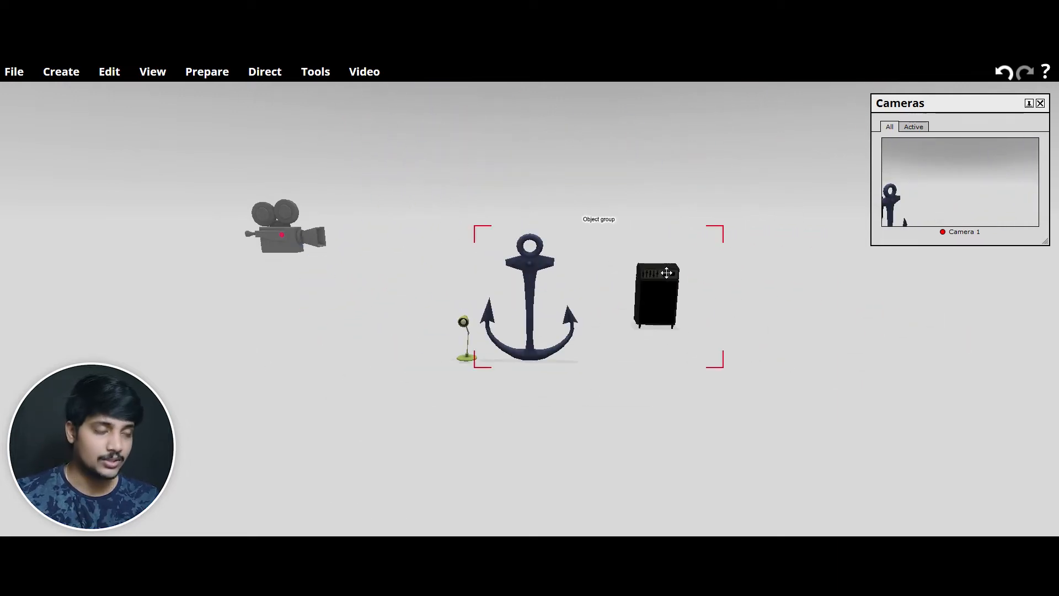
Ungroup the anchor and the amplifier and clear the selection
key("ctrl+shift+g")
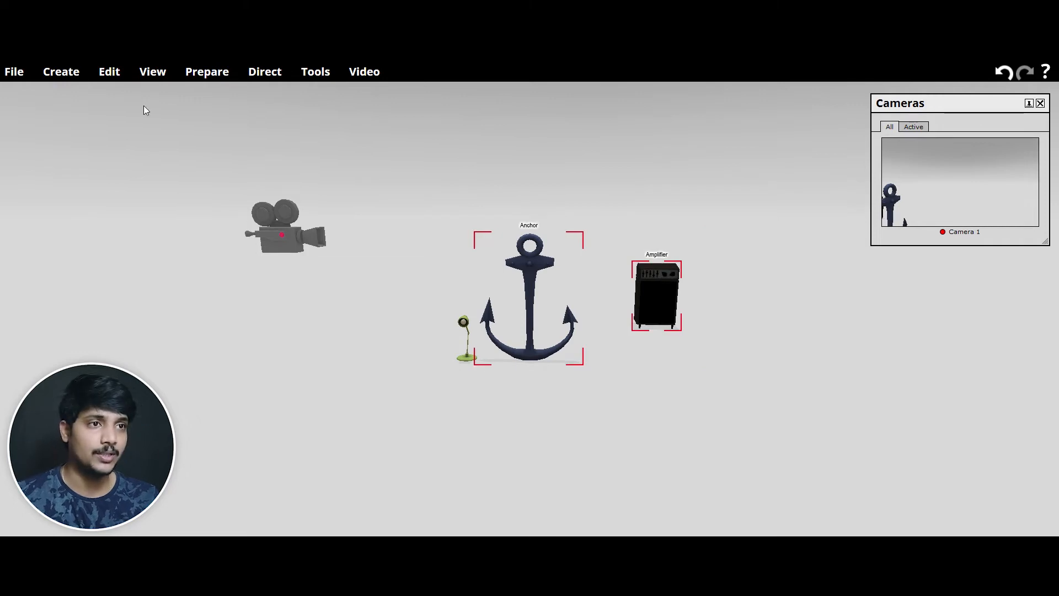
left_click(605, 310)
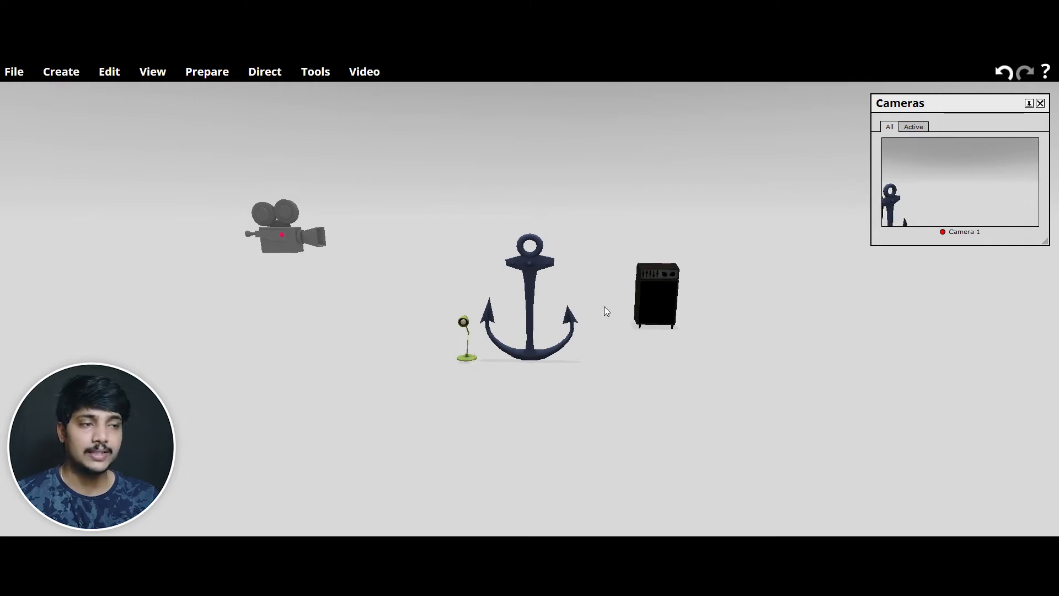
Lock the anchor in place, try to move it, and unlock it again
left_click(525, 269)
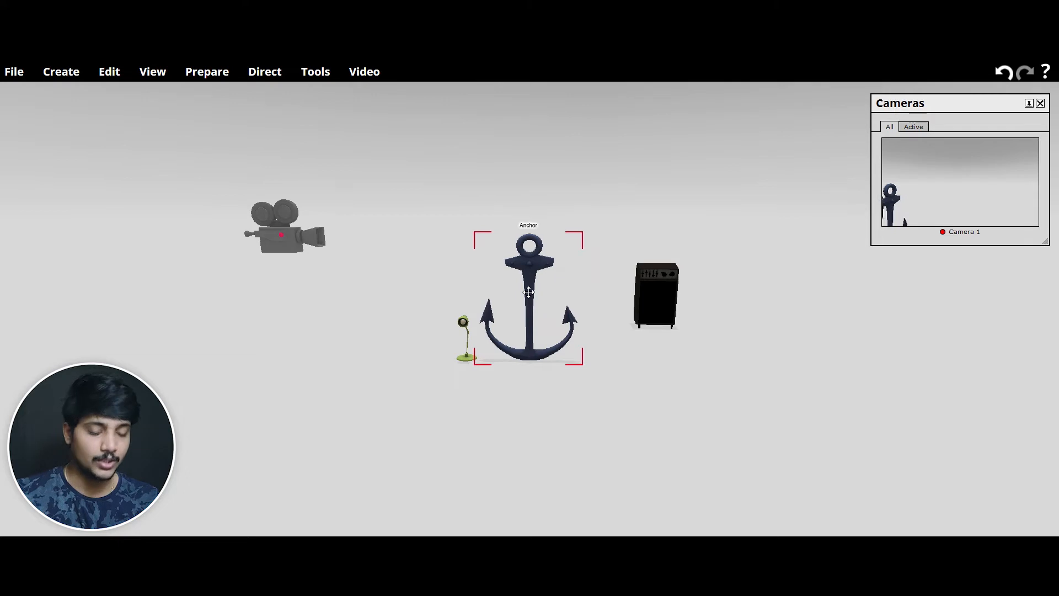
key("ctrl+l")
left_click_drag(537, 266, 557, 286)
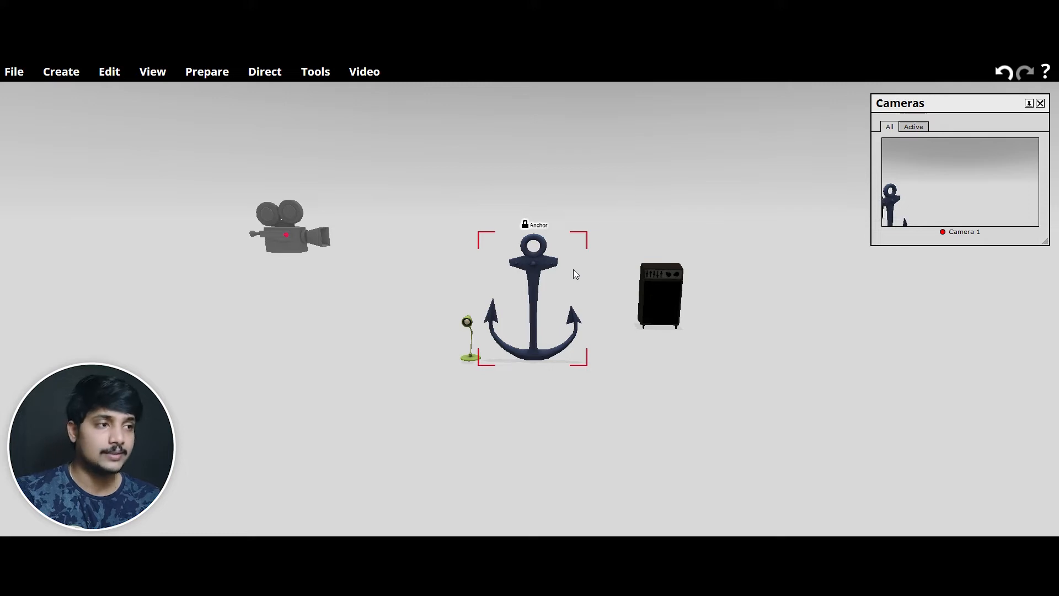
key("ctrl+l")
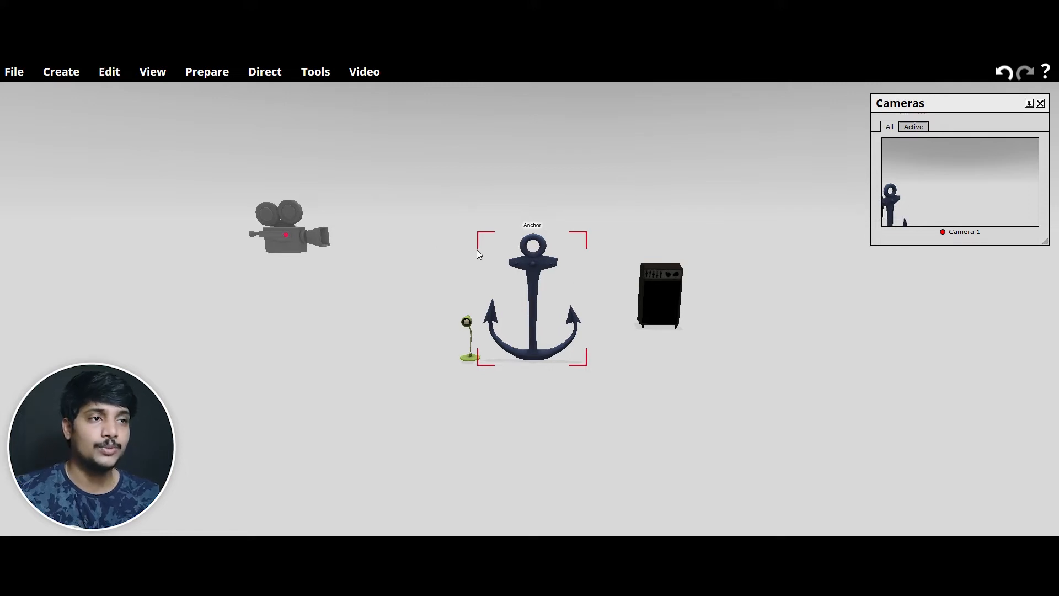
Open the anchor's properties to view its editing options and close them again
left_click(111, 72)
left_click(104, 303)
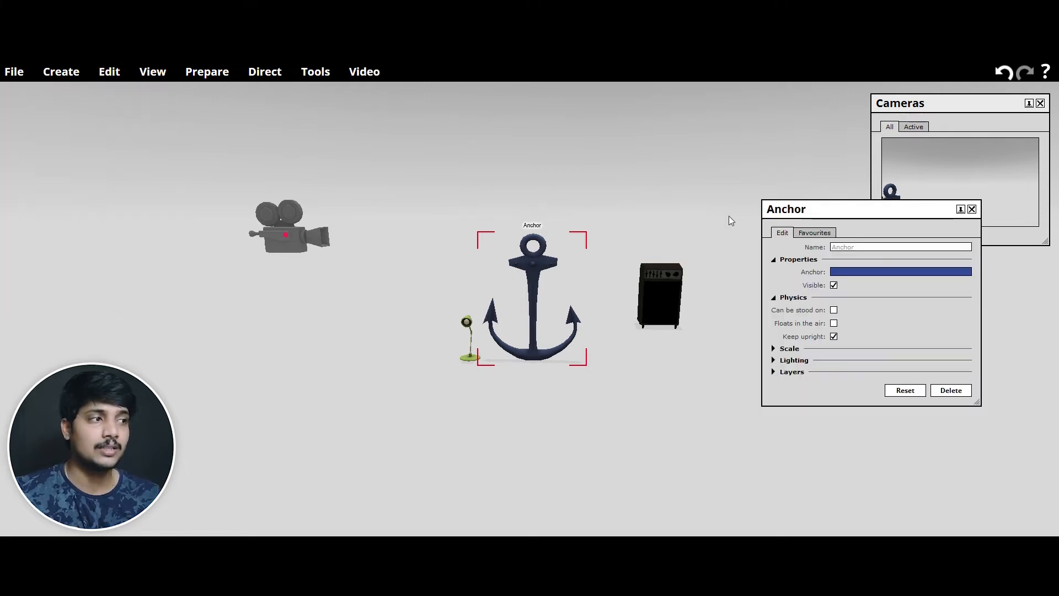
left_click_drag(813, 210, 786, 191)
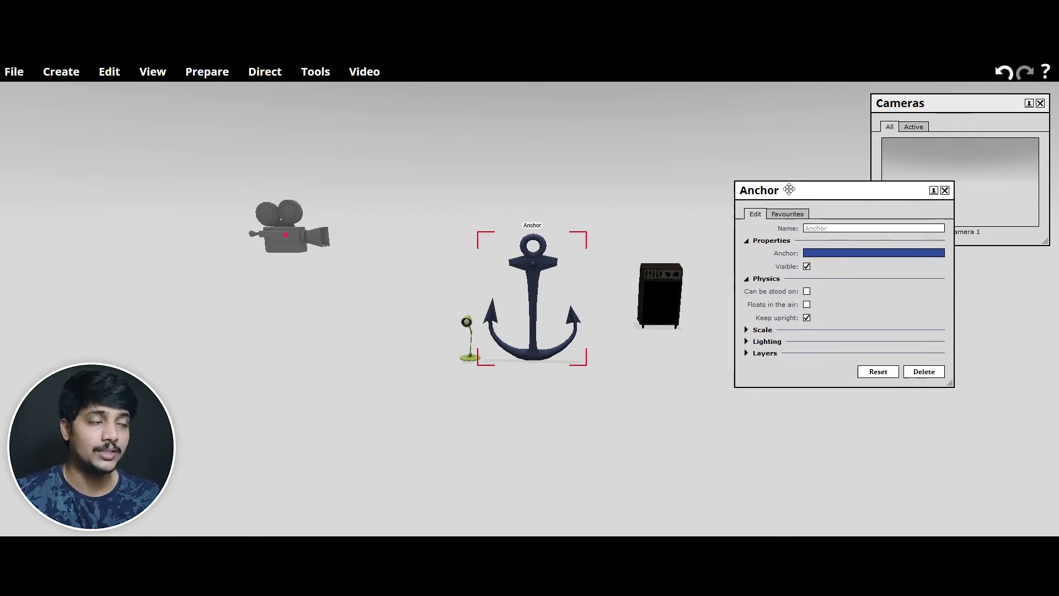
left_click(945, 191)
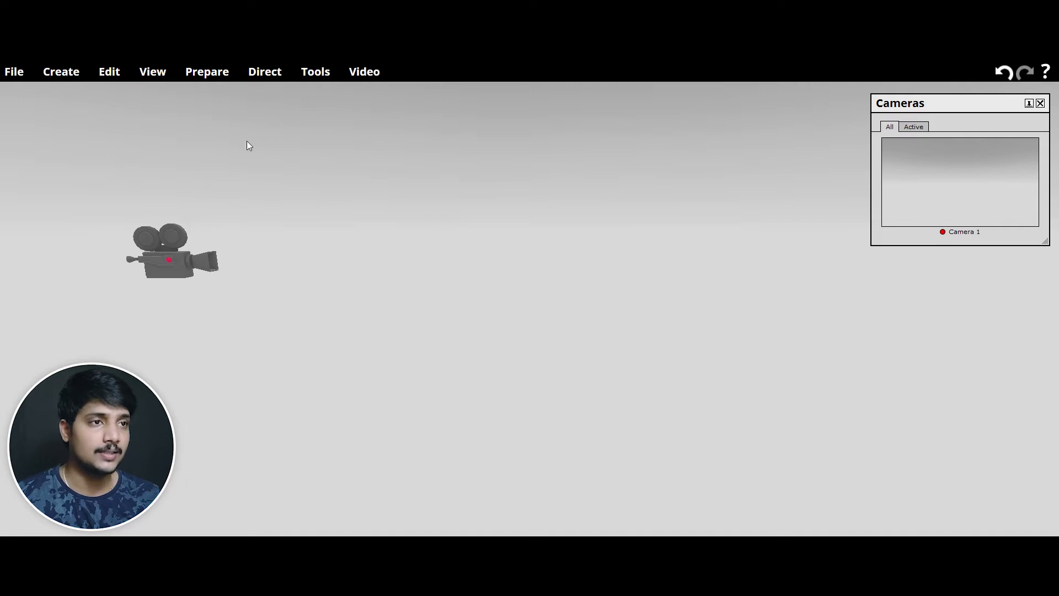
Open the environment settings of the empty scene and move their window beside the camera
right_click(430, 255)
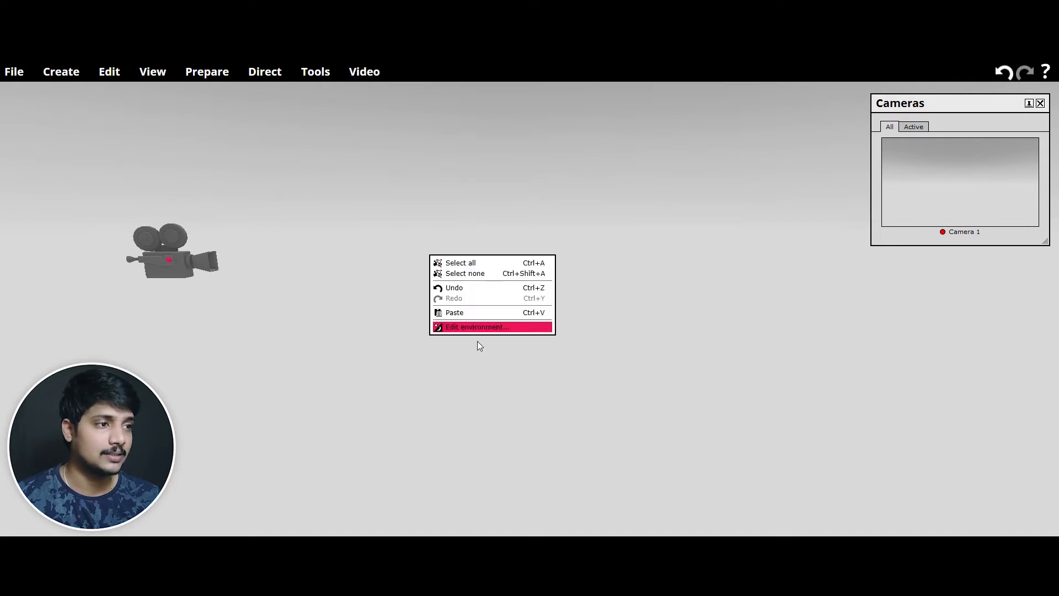
left_click(111, 79)
left_click(280, 290)
right_click(436, 348)
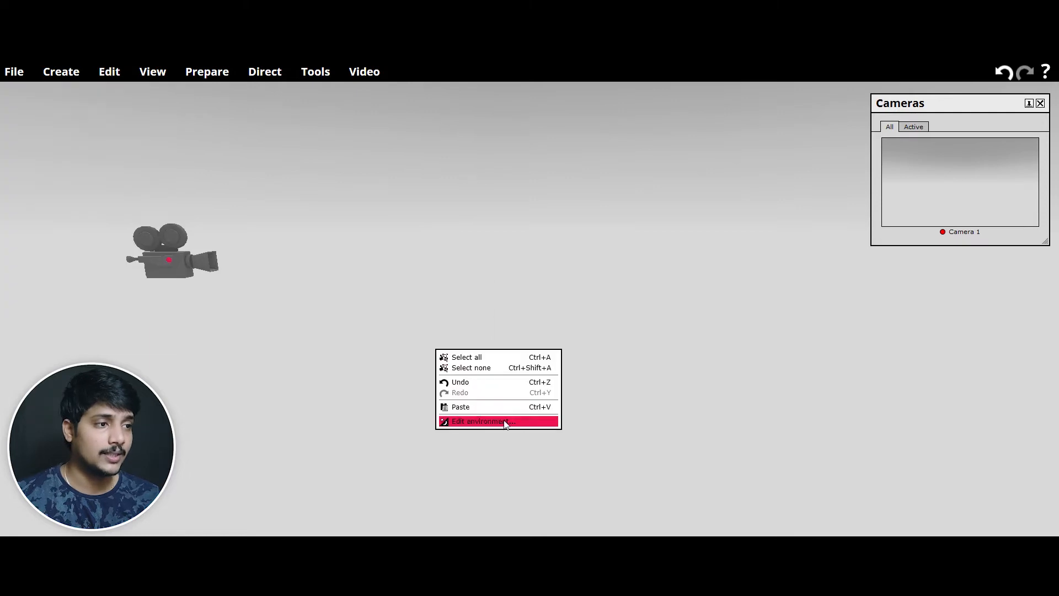
left_click(478, 262)
right_click(360, 271)
left_click(462, 343)
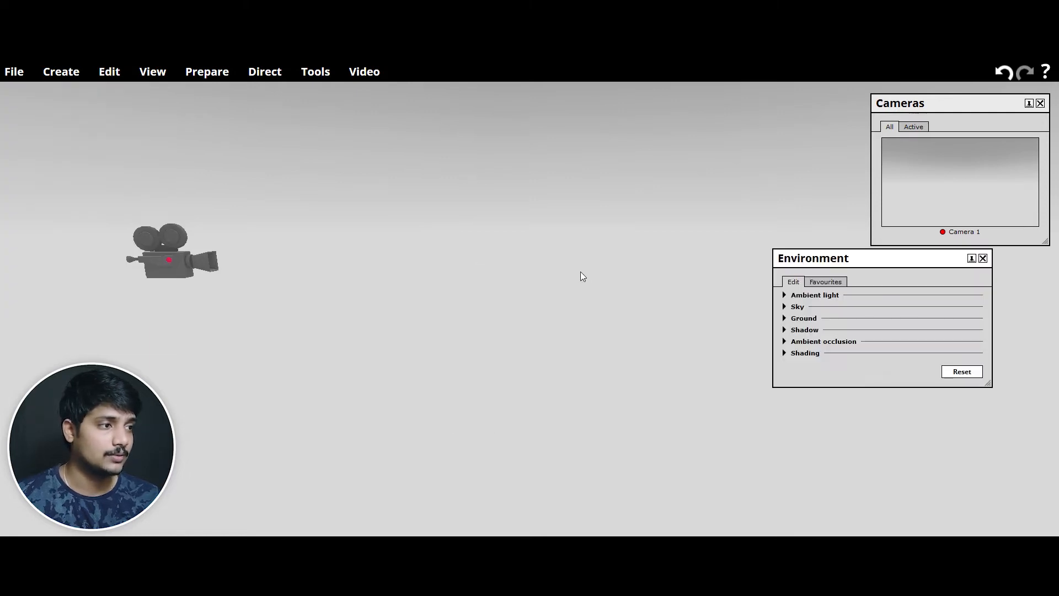
left_click_drag(865, 254, 440, 208)
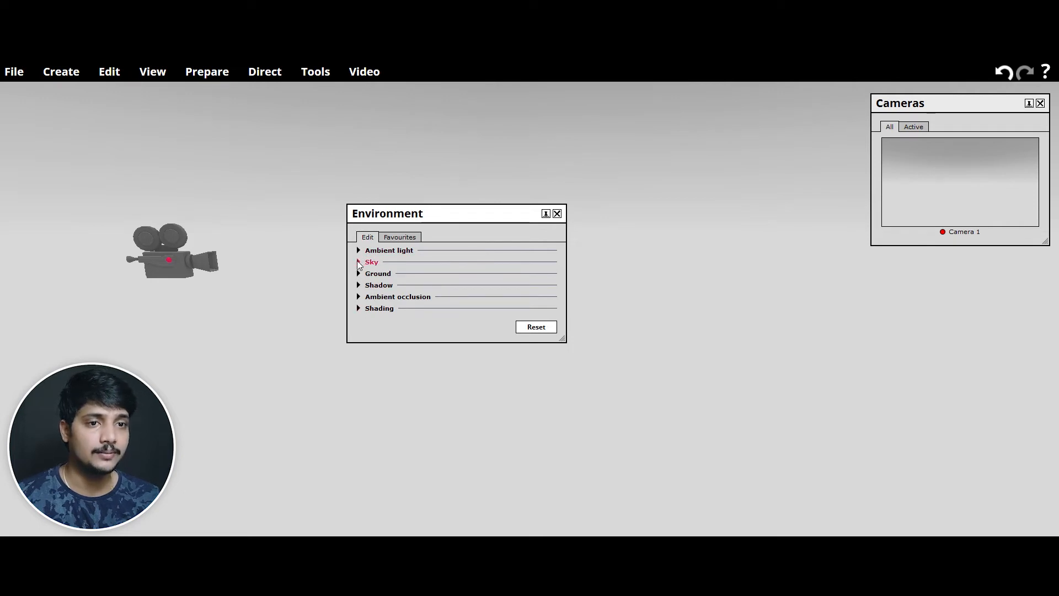
Try a plain light green colour, 87FF38, for the environment's sky
left_click(358, 263)
left_click(423, 283)
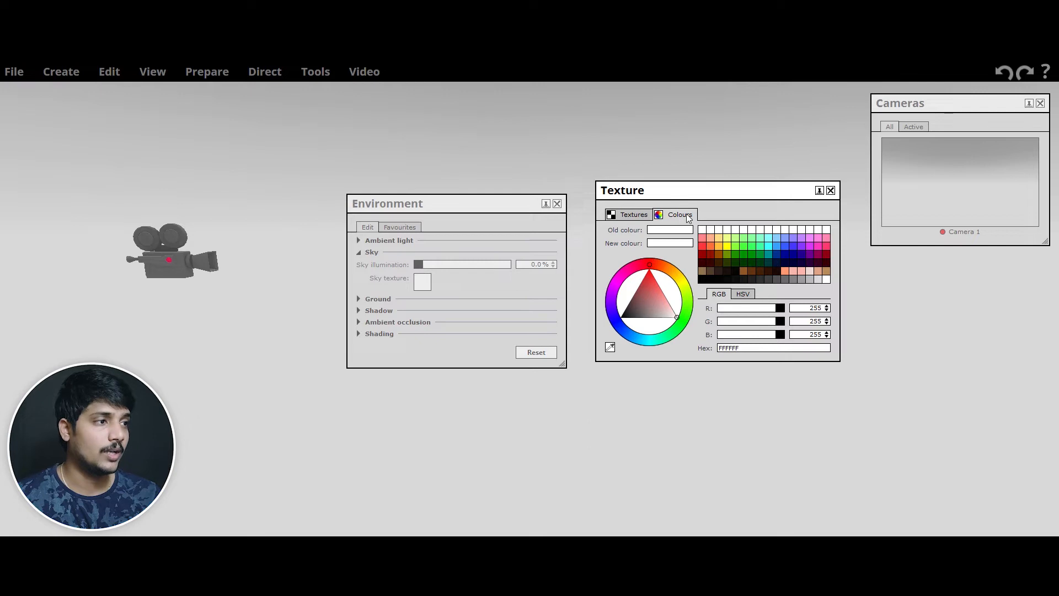
left_click(734, 246)
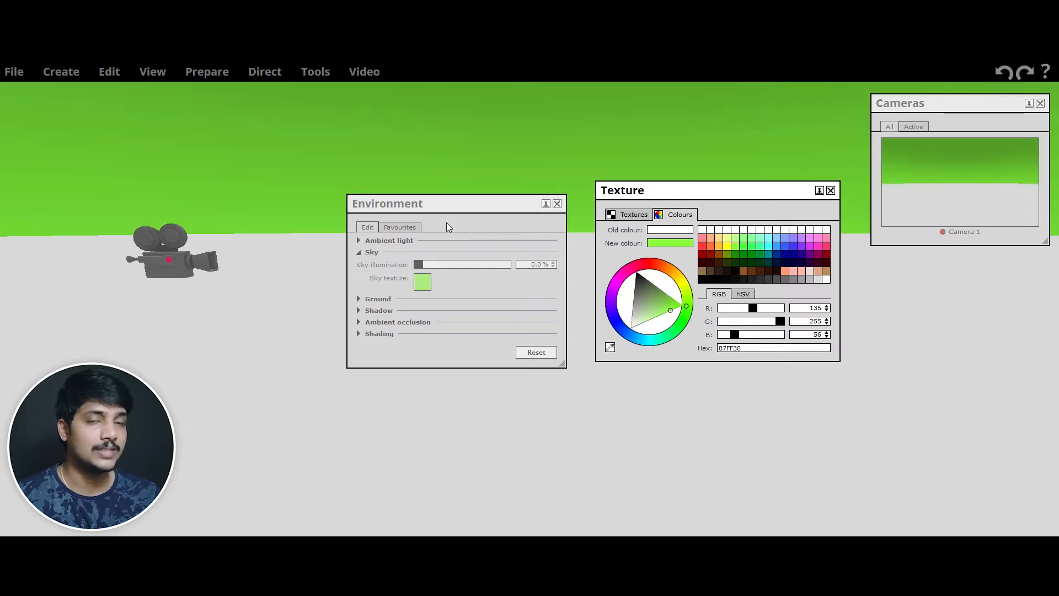
Apply the pale blue cloudy texture from the Skies category to the sky, and view the texture import dialog without importing a file
left_click(629, 216)
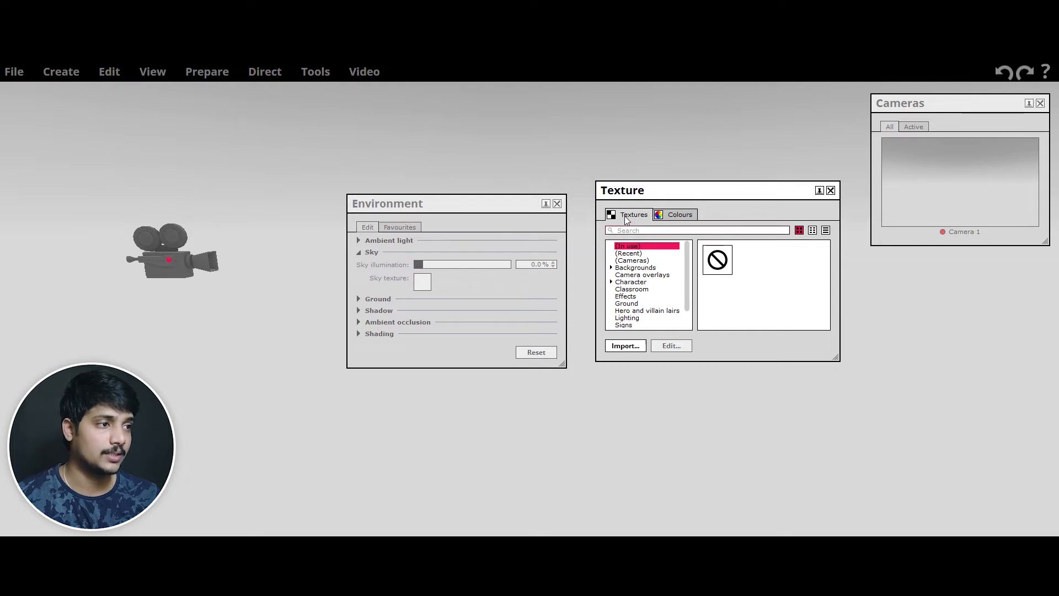
scroll(645, 287, "down", 1)
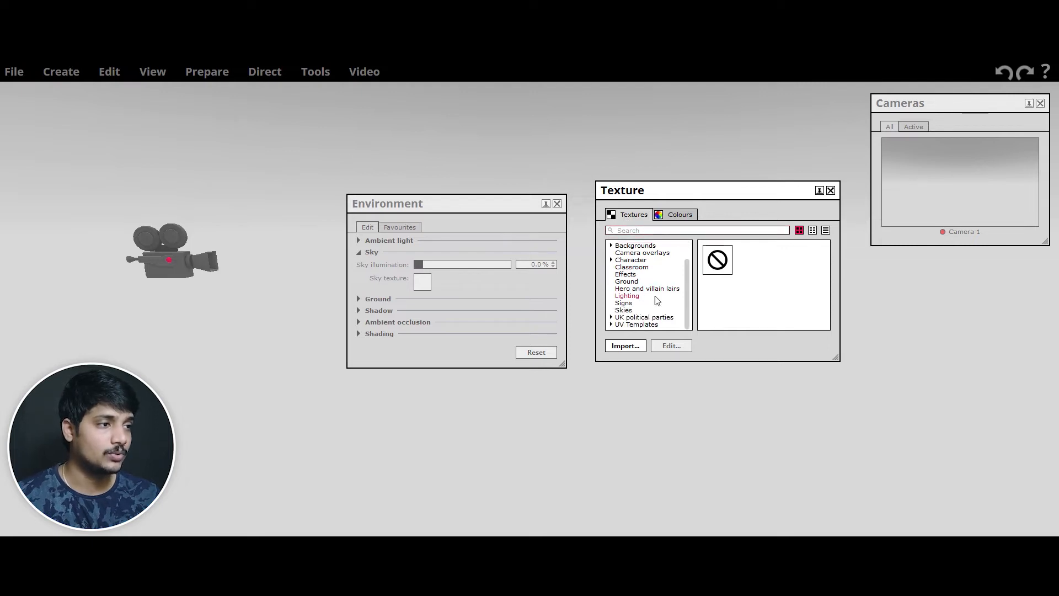
left_click(625, 311)
left_click_drag(772, 190, 558, 115)
left_click_drag(620, 281, 859, 436)
left_click(731, 225)
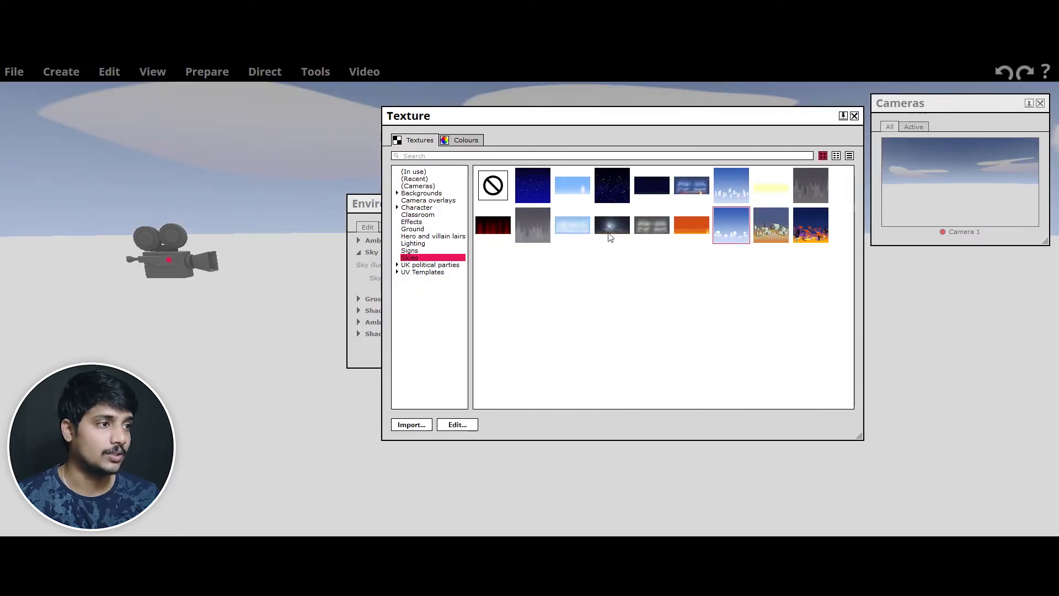
left_click(573, 221)
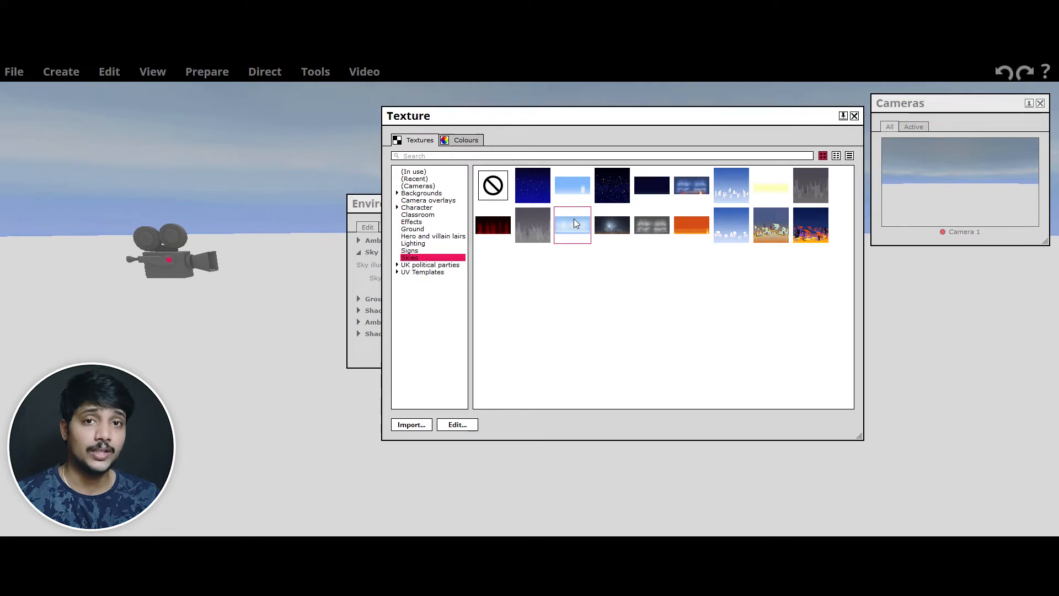
left_click(411, 425)
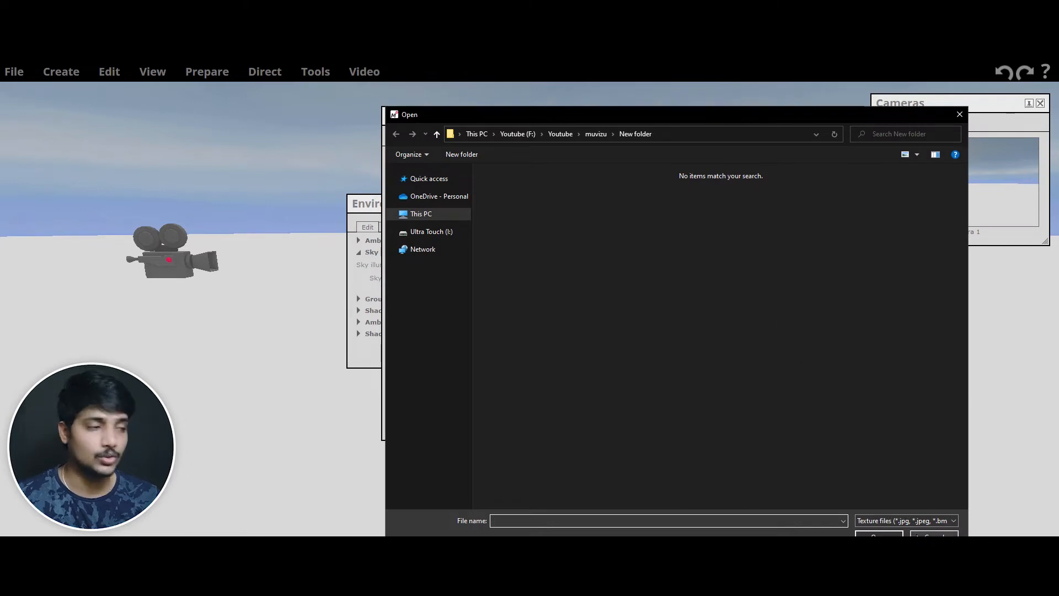
left_click(931, 523)
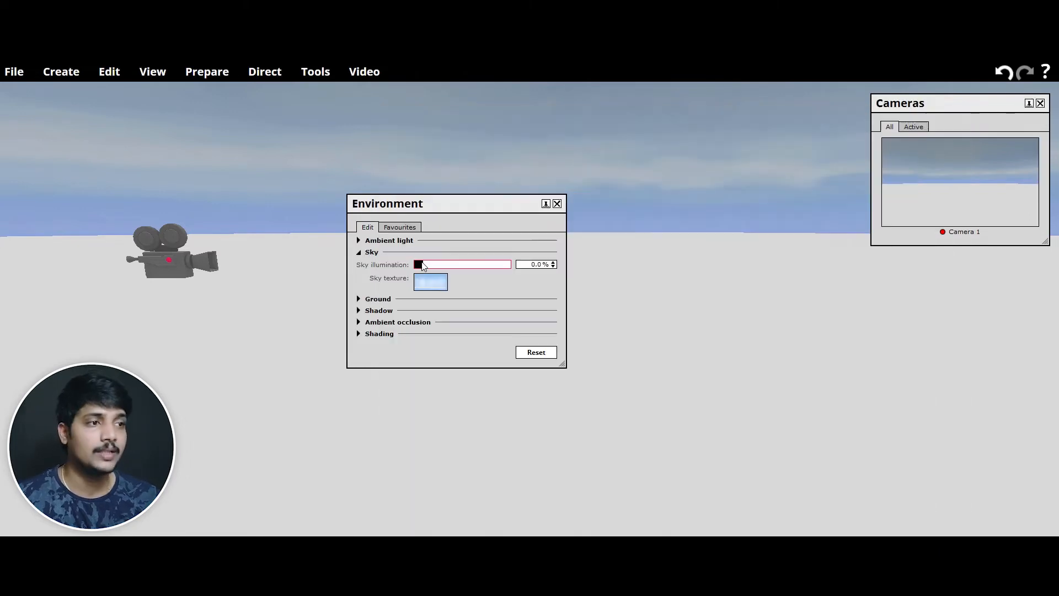
Raise the sky illumination to 34.0 %
left_click(422, 266)
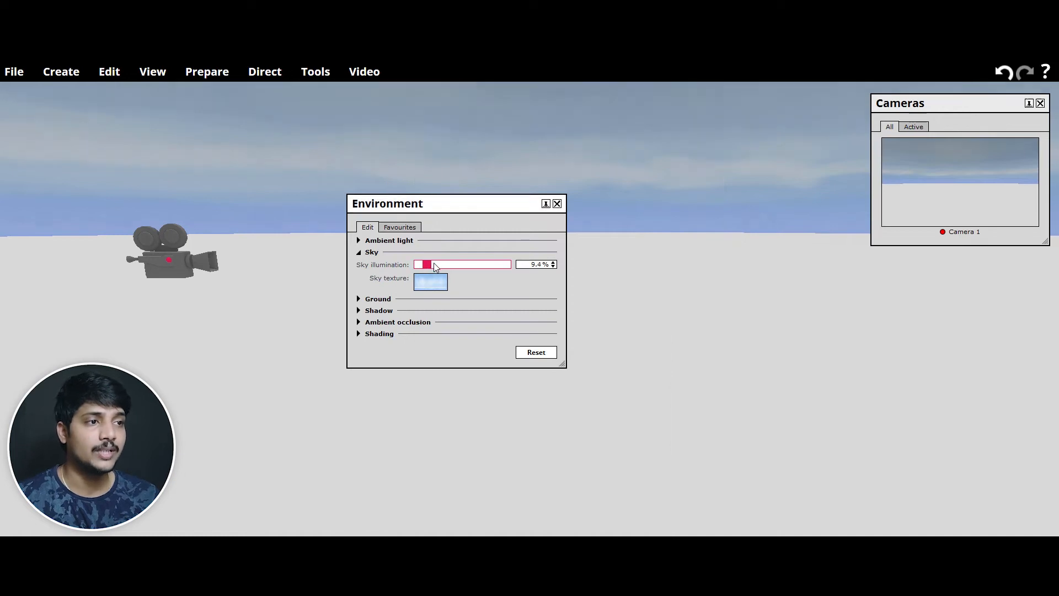
left_click_drag(435, 267, 453, 267)
Apply a green grass texture from the Ground category to the environment's ground
left_click(380, 299)
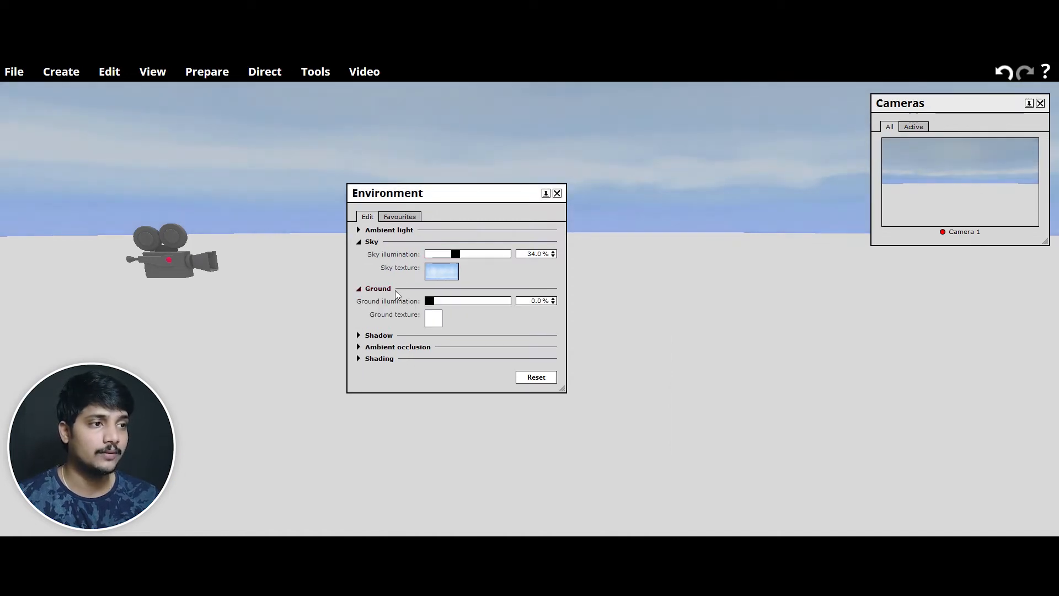
left_click(434, 318)
left_click(799, 307)
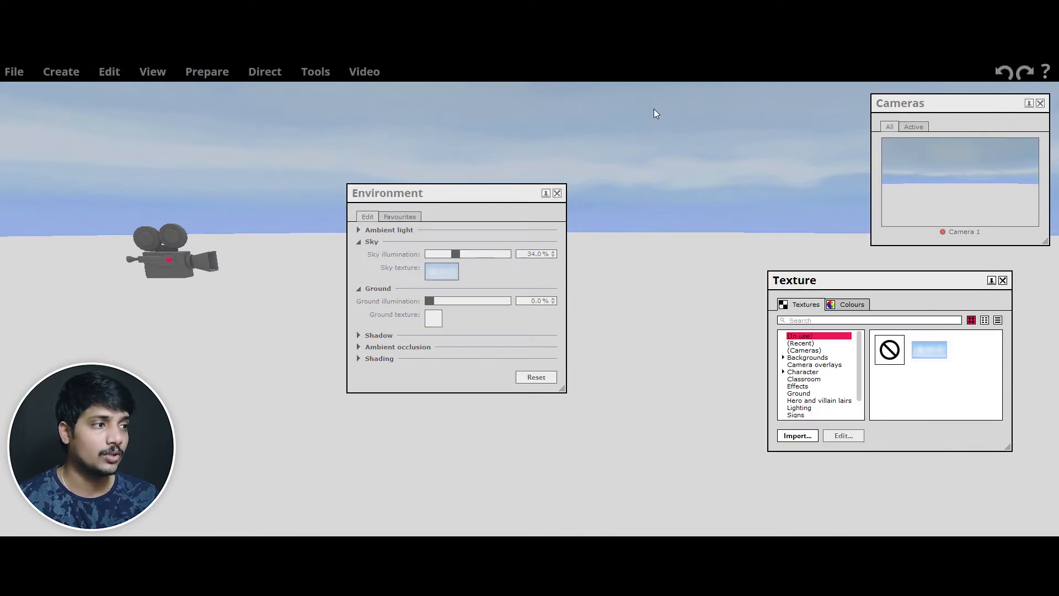
left_click_drag(811, 282, 663, 180)
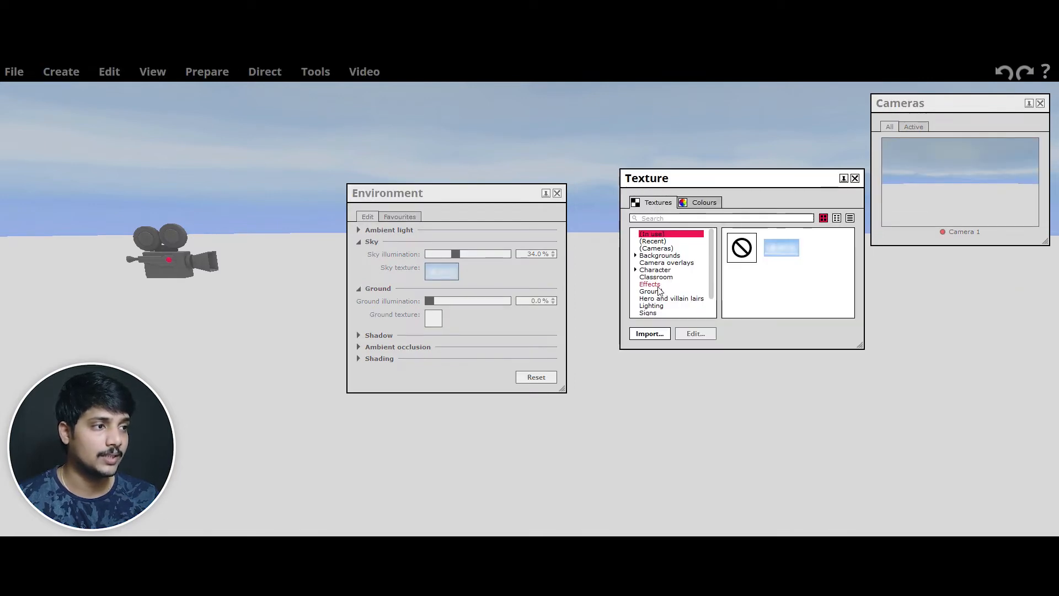
scroll(657, 297, "down", 1)
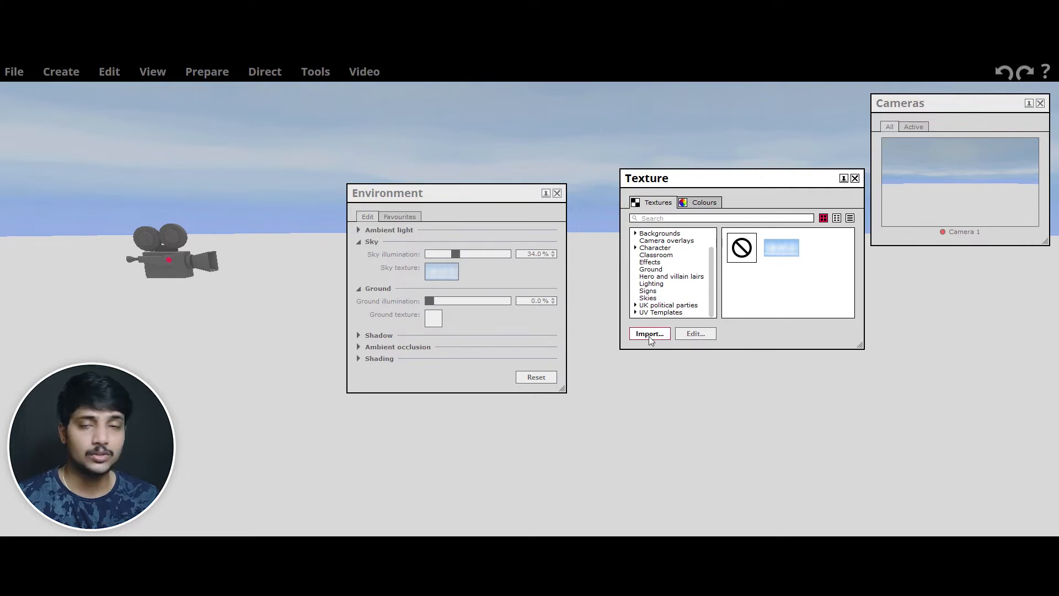
left_click(651, 269)
left_click(822, 285)
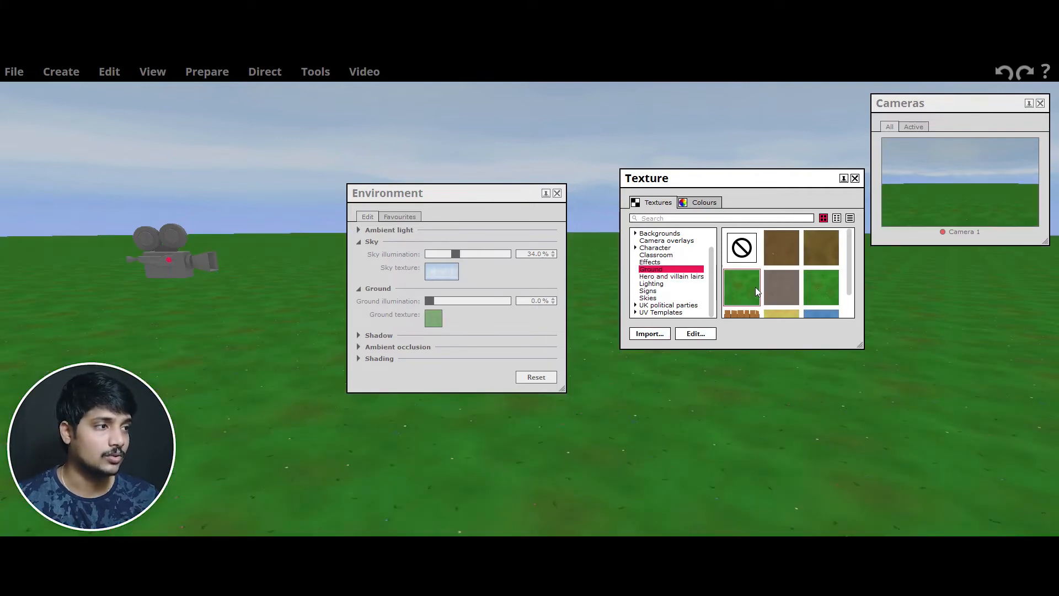
left_click_drag(858, 345, 941, 419)
left_click(937, 178)
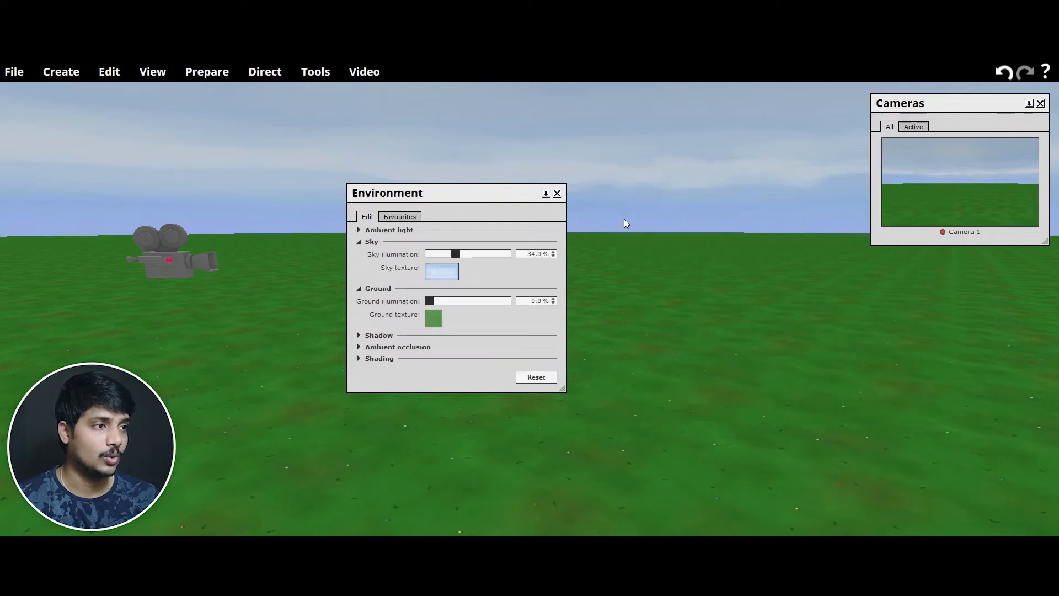
Set the ground illumination to 27.3 % and close the environment settings
left_click_drag(442, 301, 452, 302)
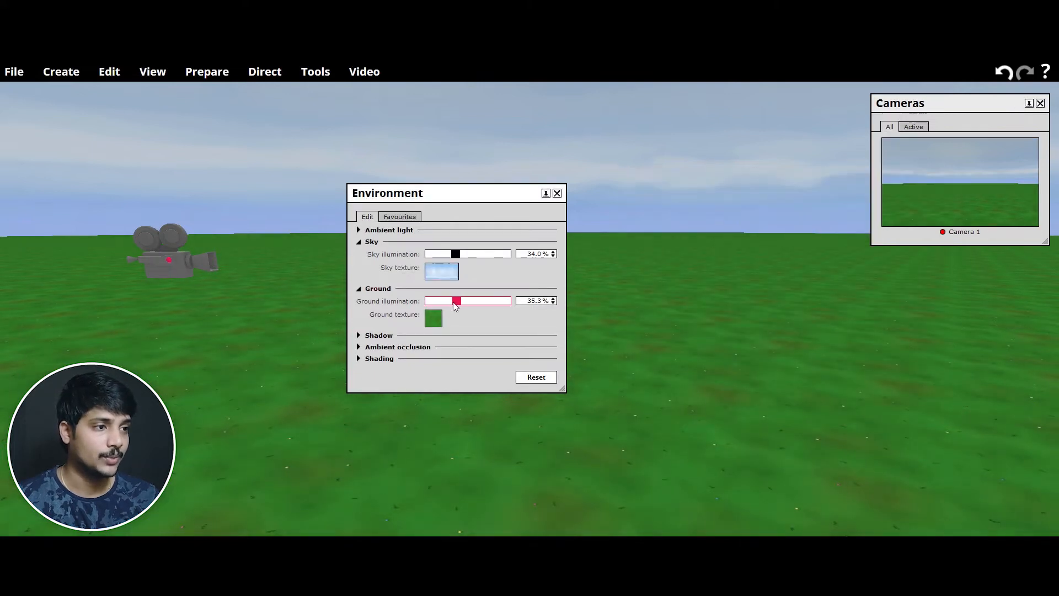
left_click(369, 335)
left_click(369, 330)
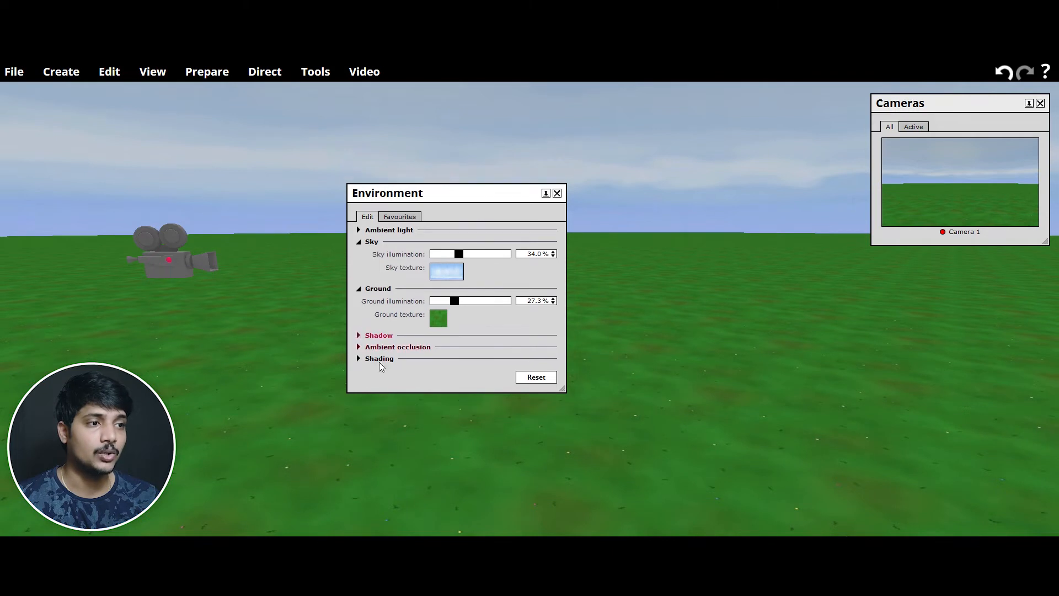
left_click(557, 194)
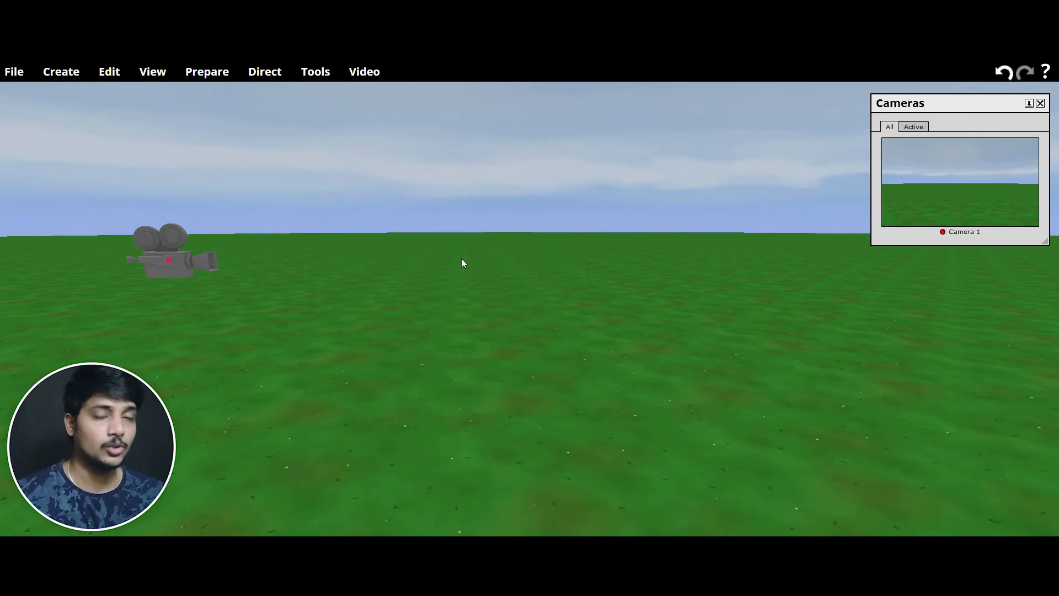
Create the spiky-haired character from the first row of the character library and place it on the grass
left_click(50, 74)
left_click(56, 89)
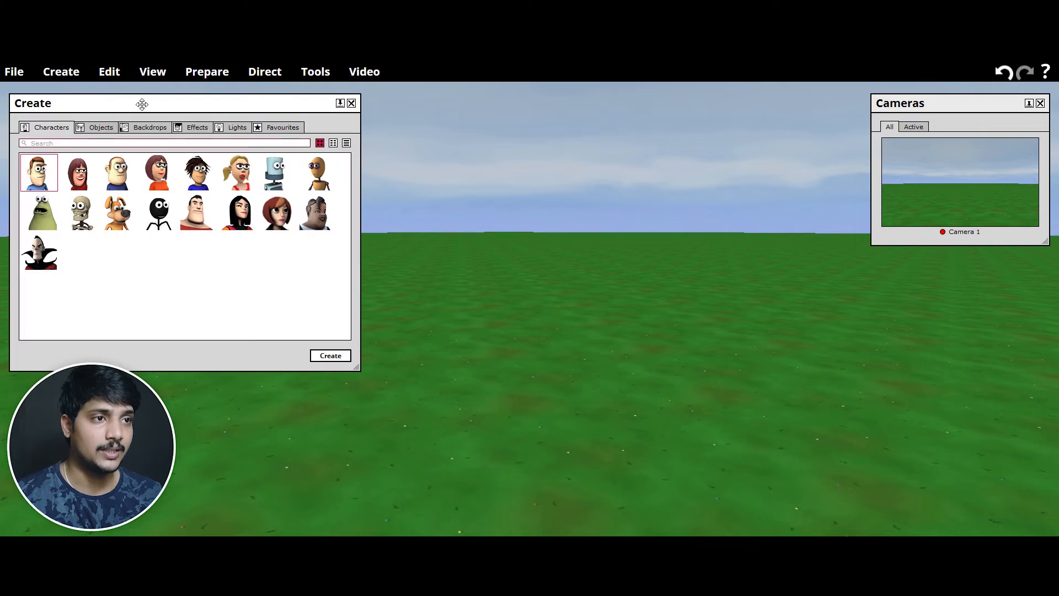
left_click_drag(143, 104, 331, 112)
left_click(392, 194)
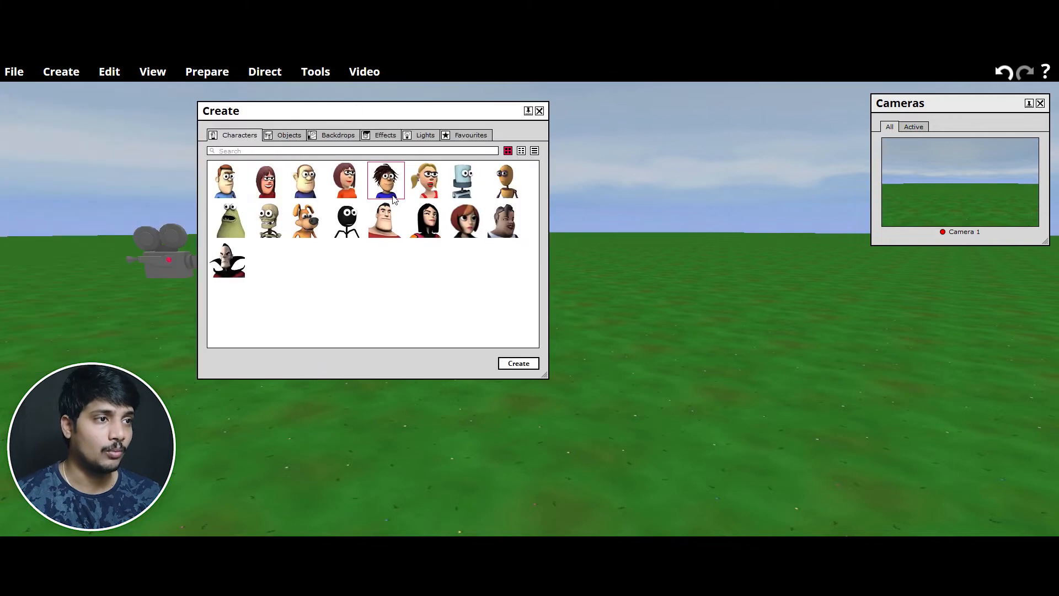
left_click(519, 363)
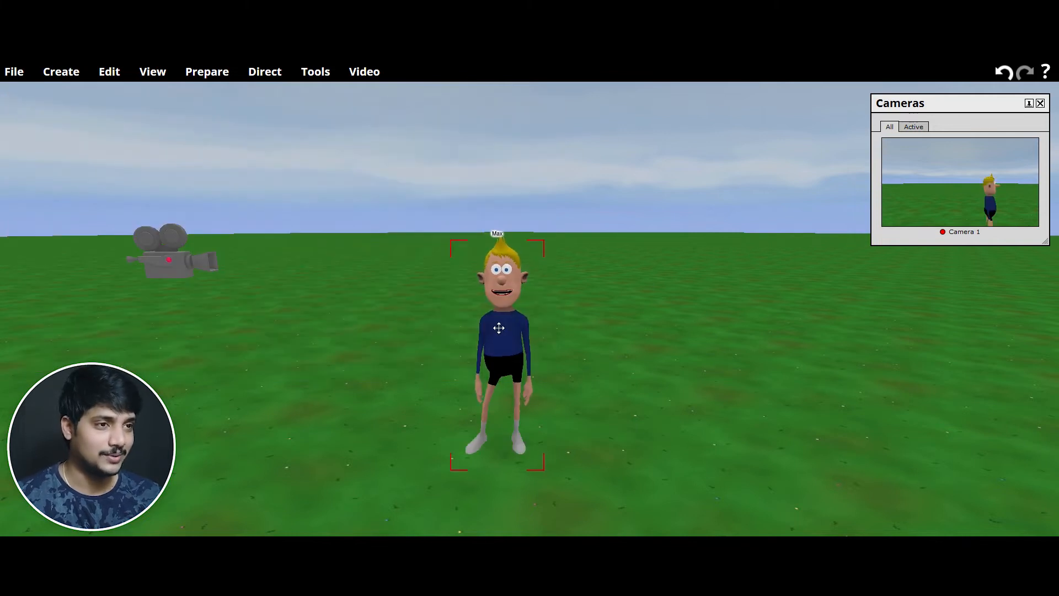
Search the object library for "pa" and create the palm tree on the grass beside the character
left_click(61, 72)
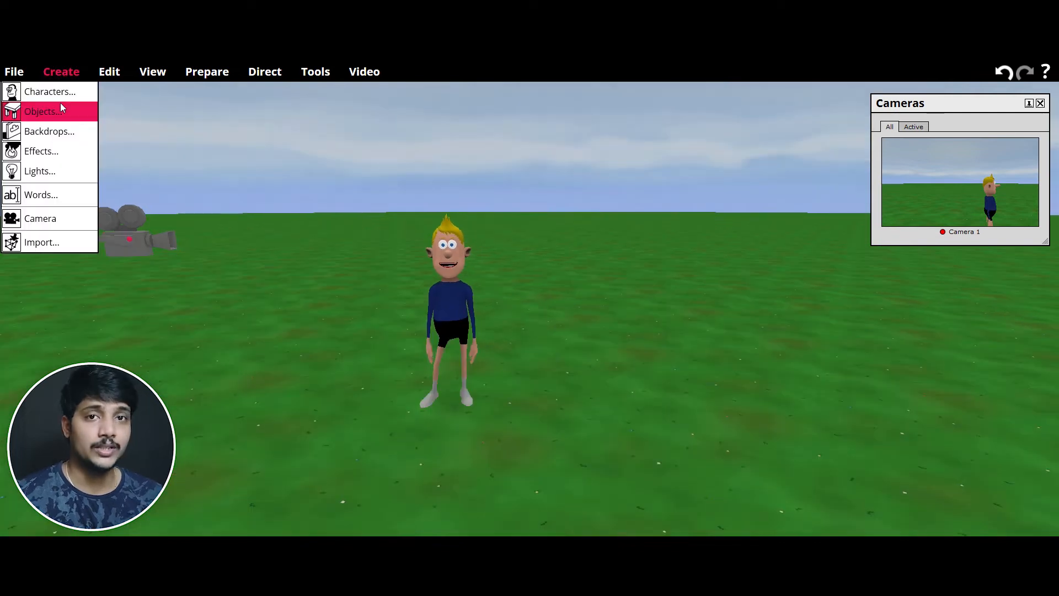
left_click(61, 108)
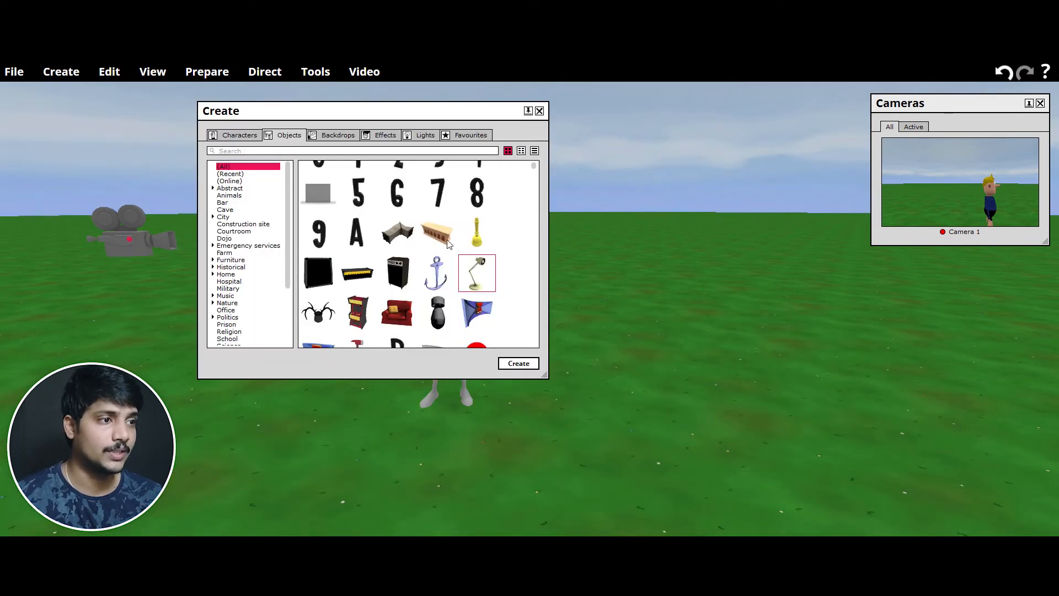
type("pa")
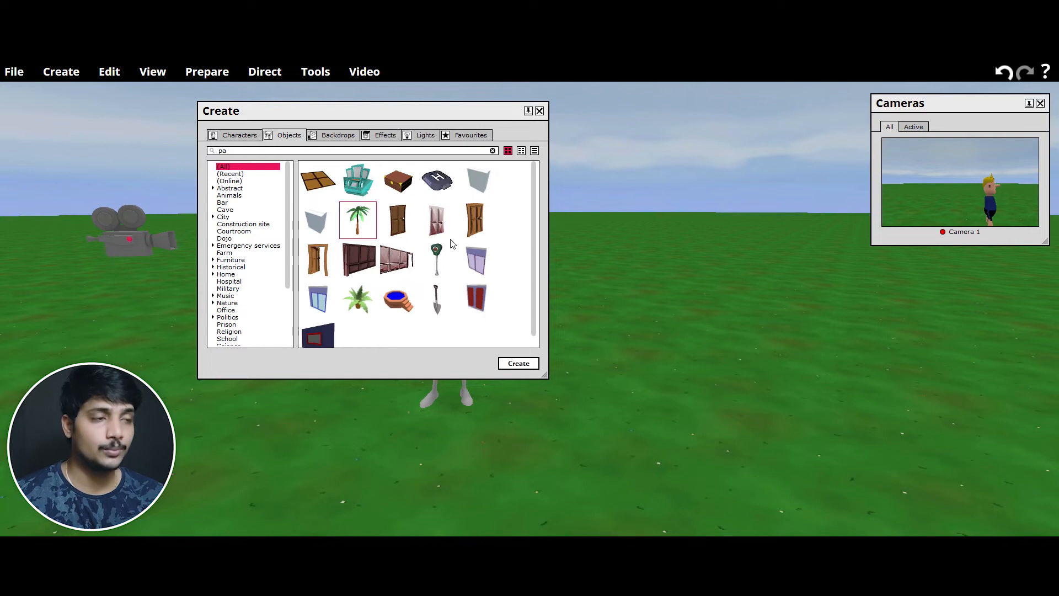
left_click(518, 363)
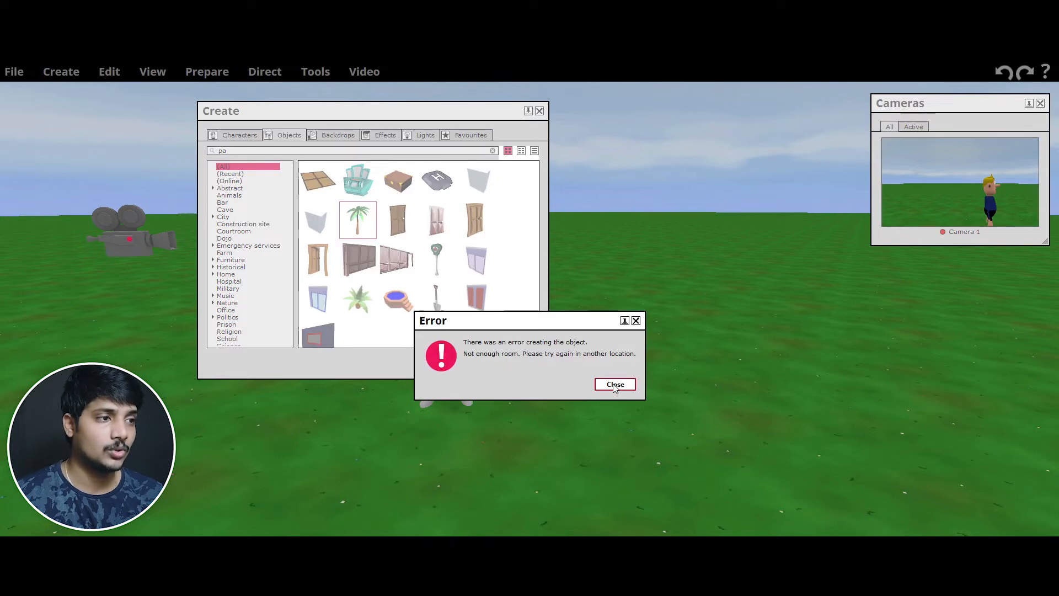
left_click(637, 322)
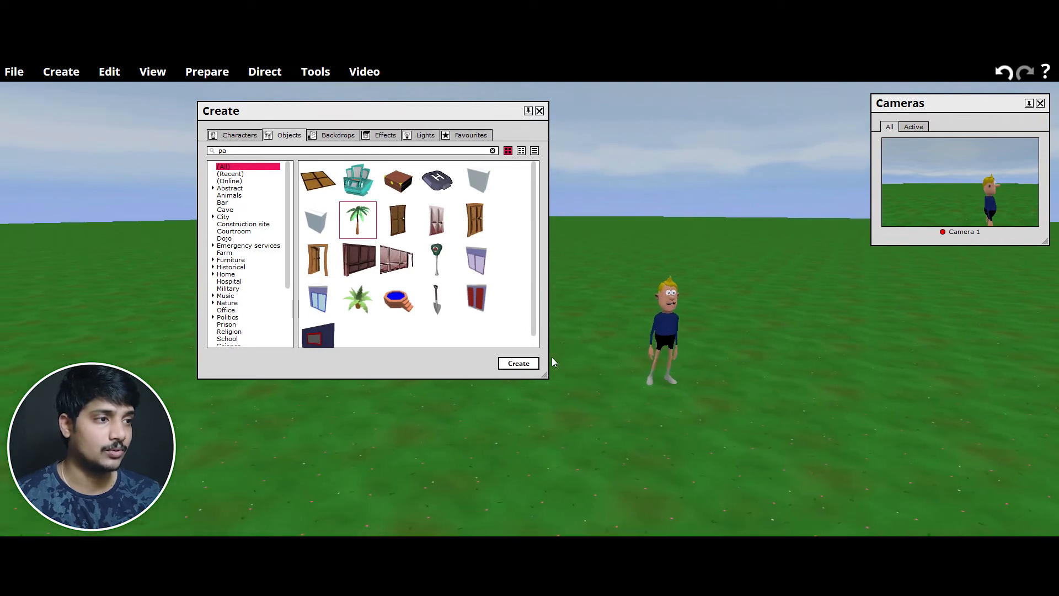
left_click(519, 364)
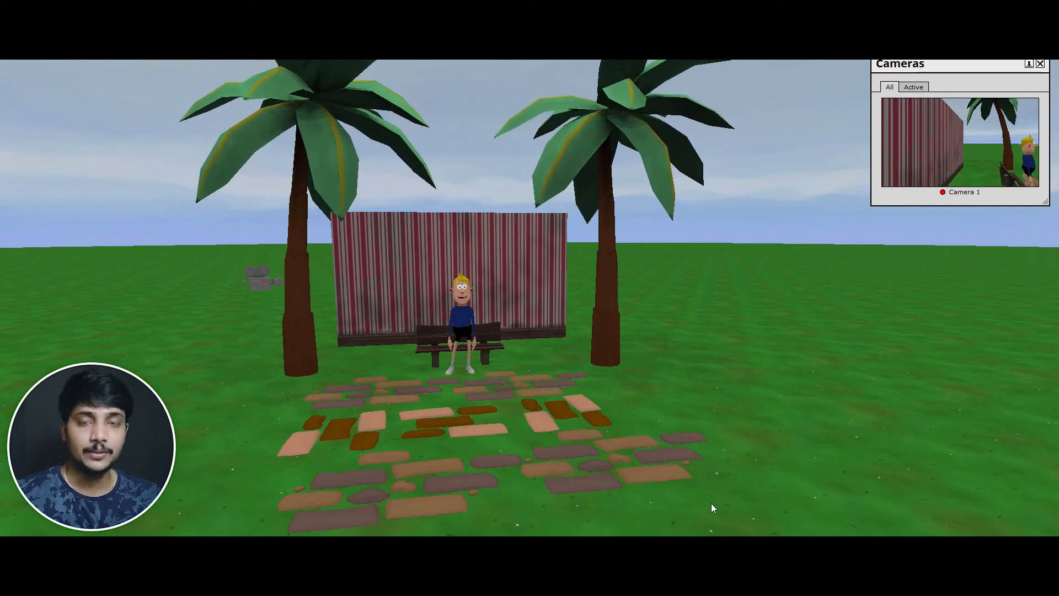
Examine the palm, bench and backdrop scene by moving the viewpoint forward, backward, sideways, up and down
key("w")
key("w")
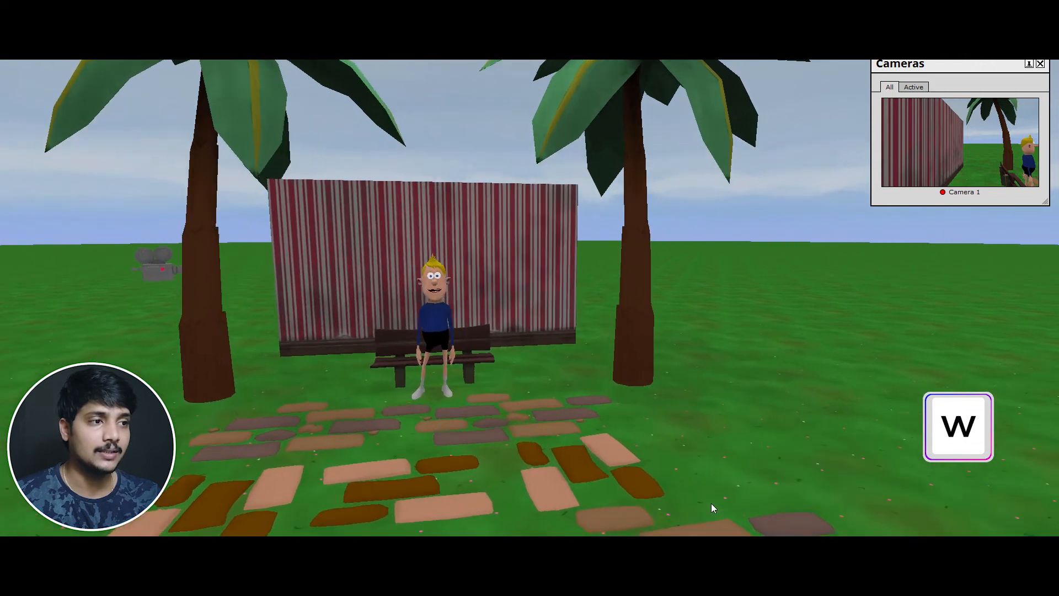
key("w")
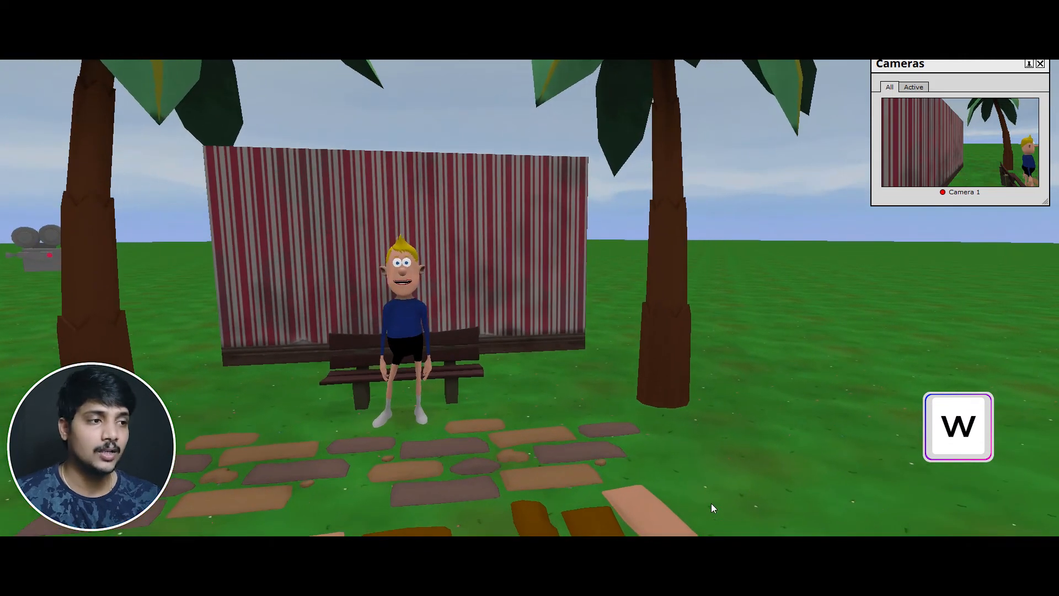
key("s")
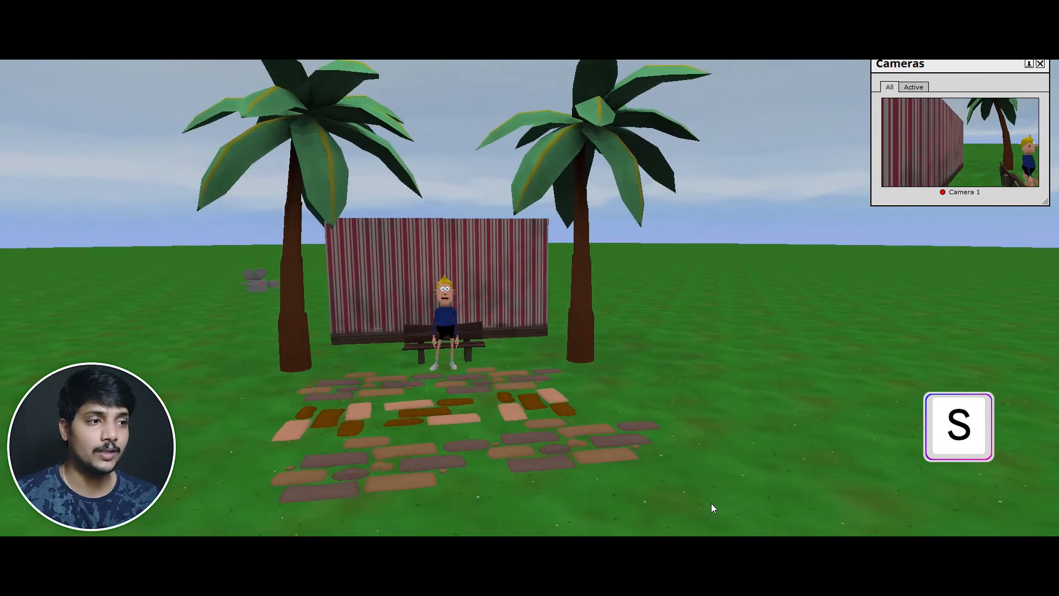
key("a")
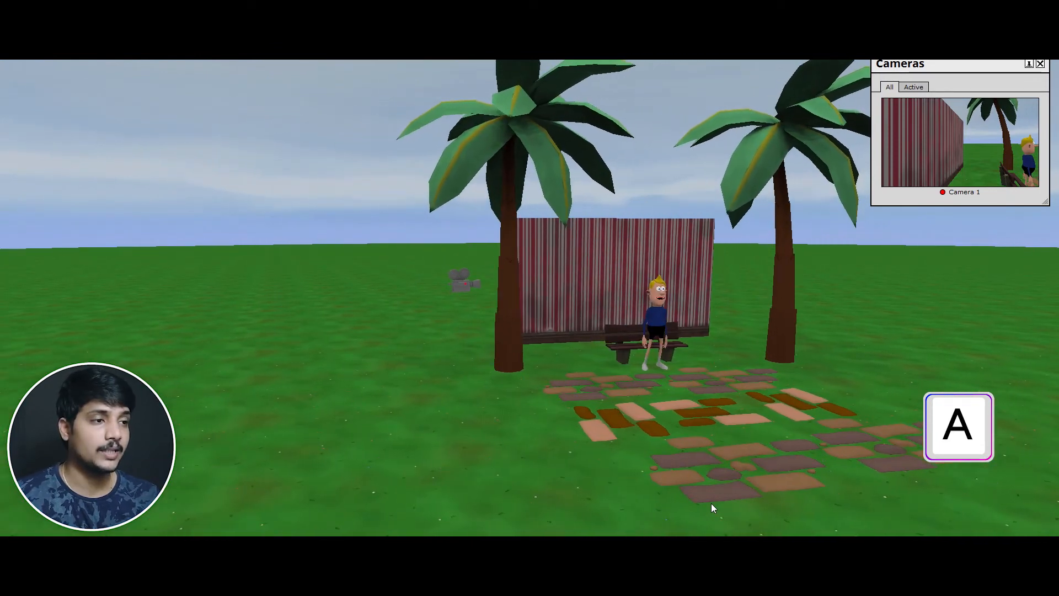
key("d")
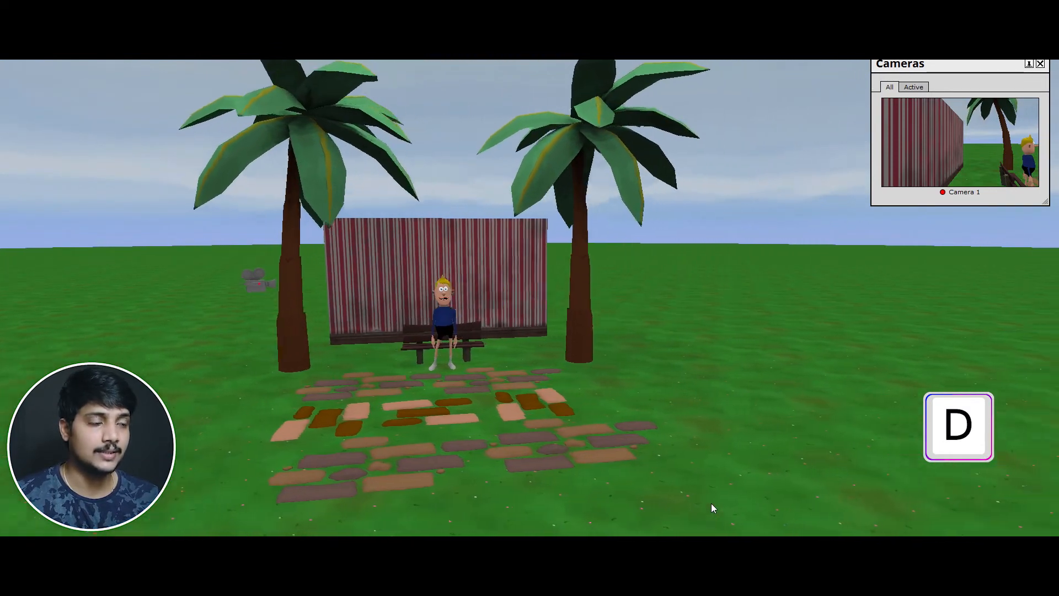
key("q")
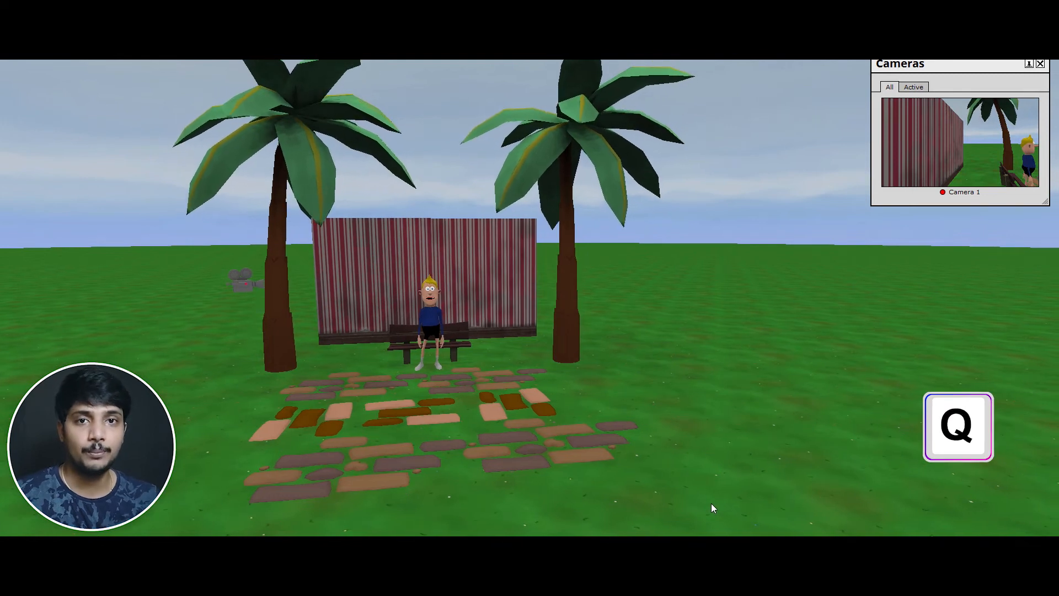
key("q")
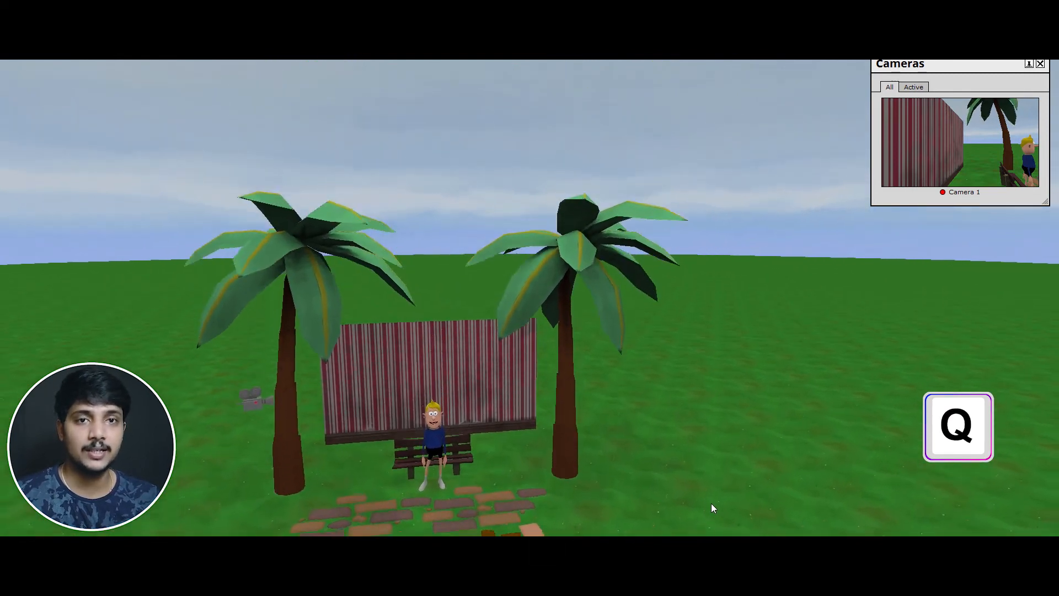
key("e")
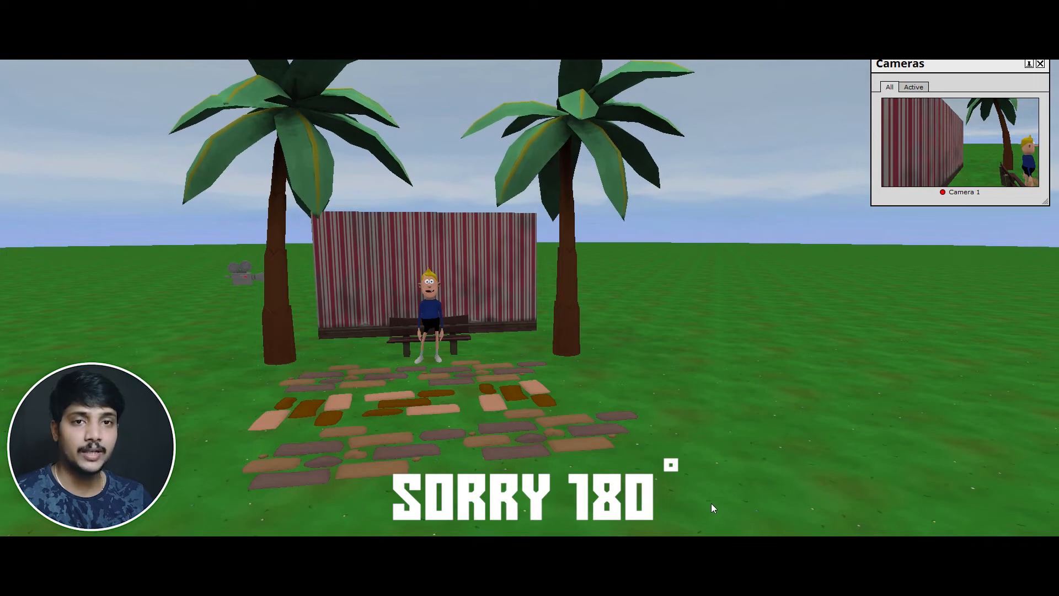
Look around the scene by turning the view to both sides, tilting it and approaching the character at the bench
key("Left")
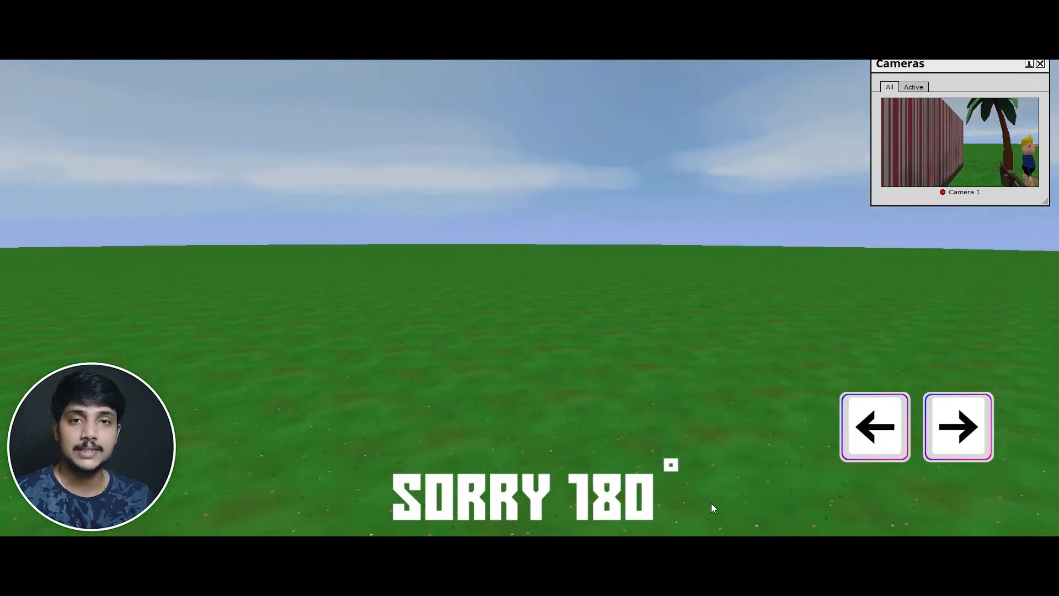
key("Left")
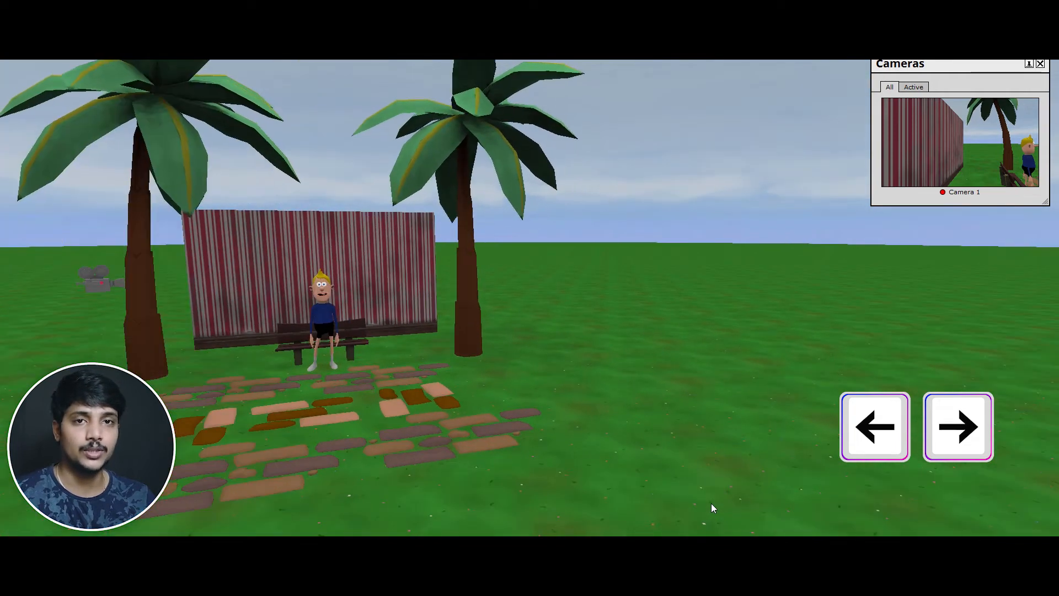
key("Left")
key("Right")
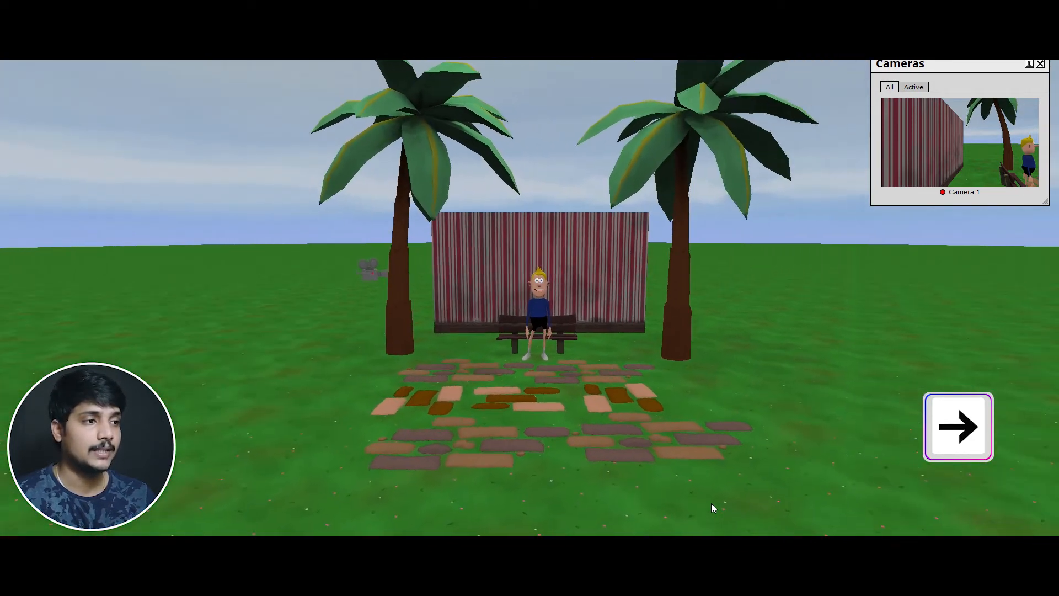
key("Up")
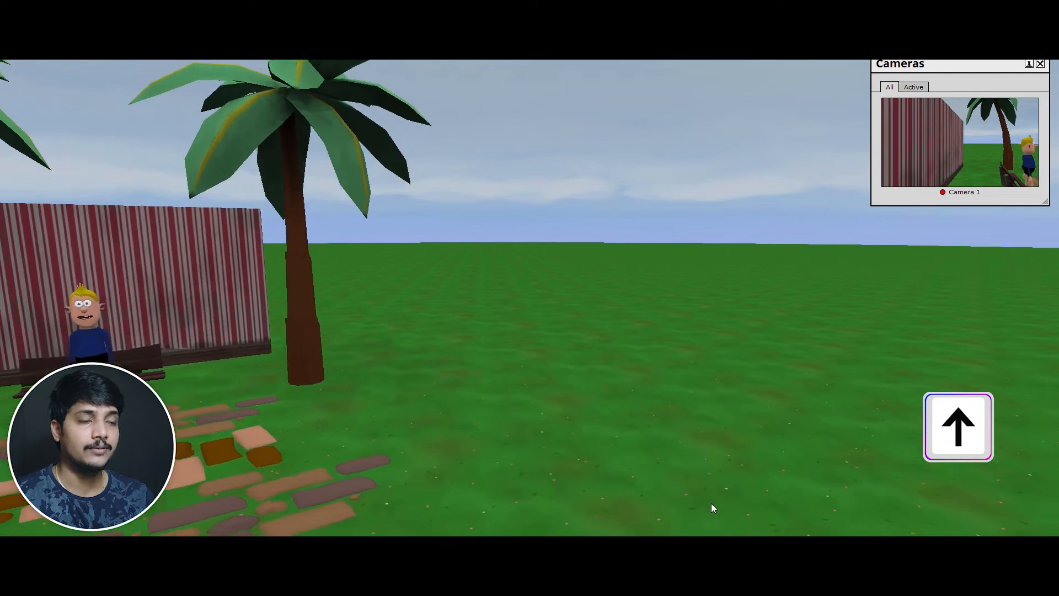
key("Down")
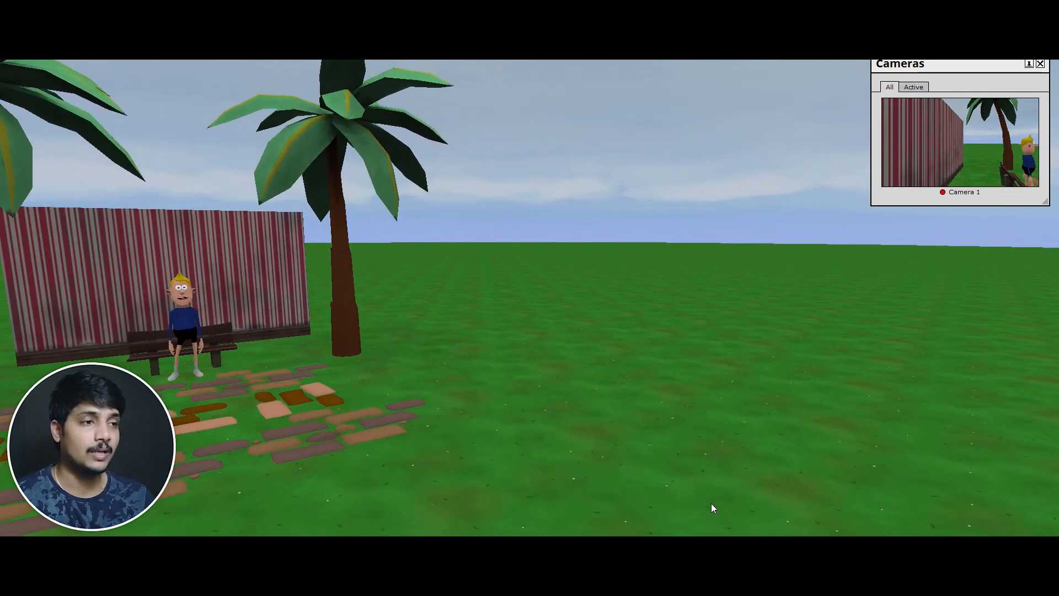
key("Down")
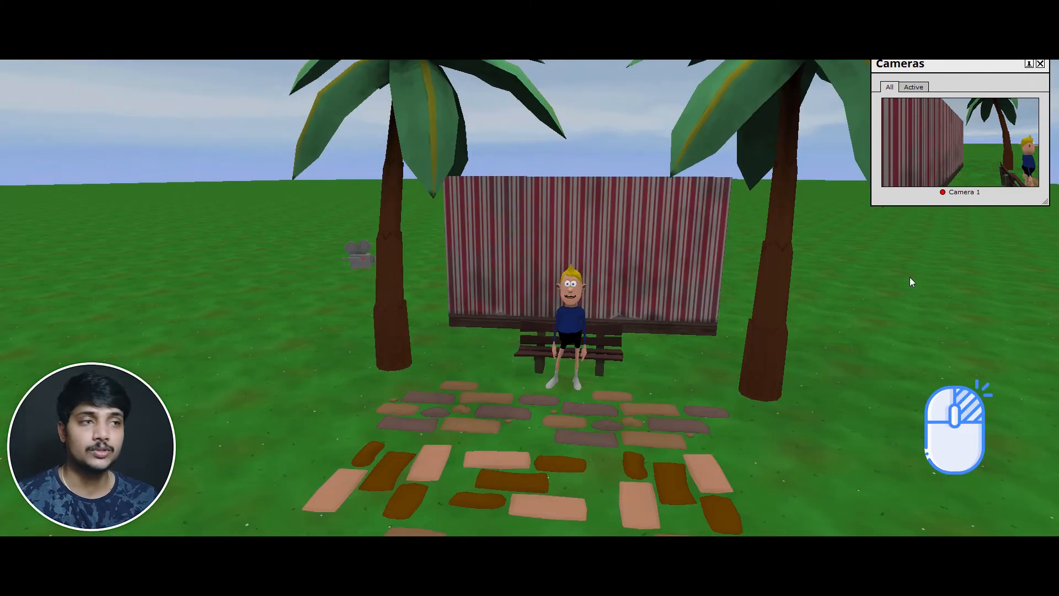
right_click_drag(952, 307, 927, 301)
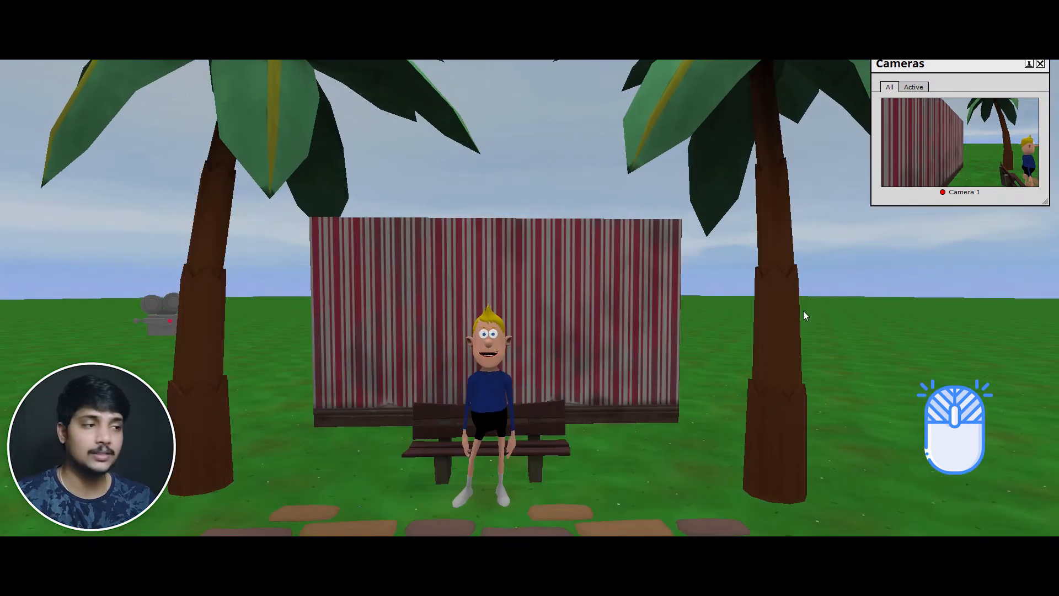
left_click_drag(806, 326, 844, 287)
left_click_drag(700, 408, 640, 336)
Review the editable properties of the striped backdrop and close them again
left_click(607, 267)
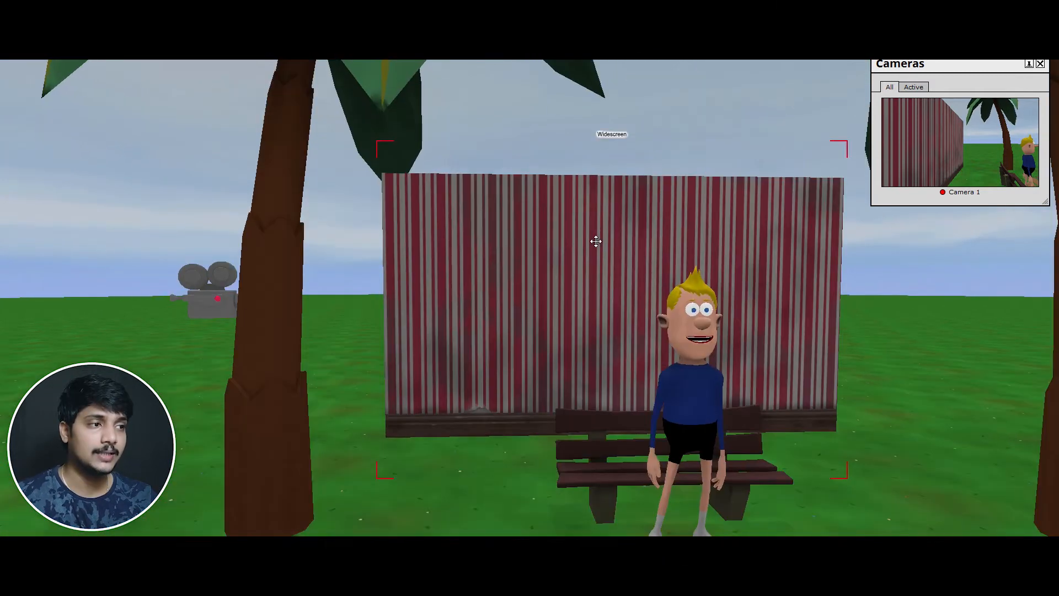
double_click(632, 228)
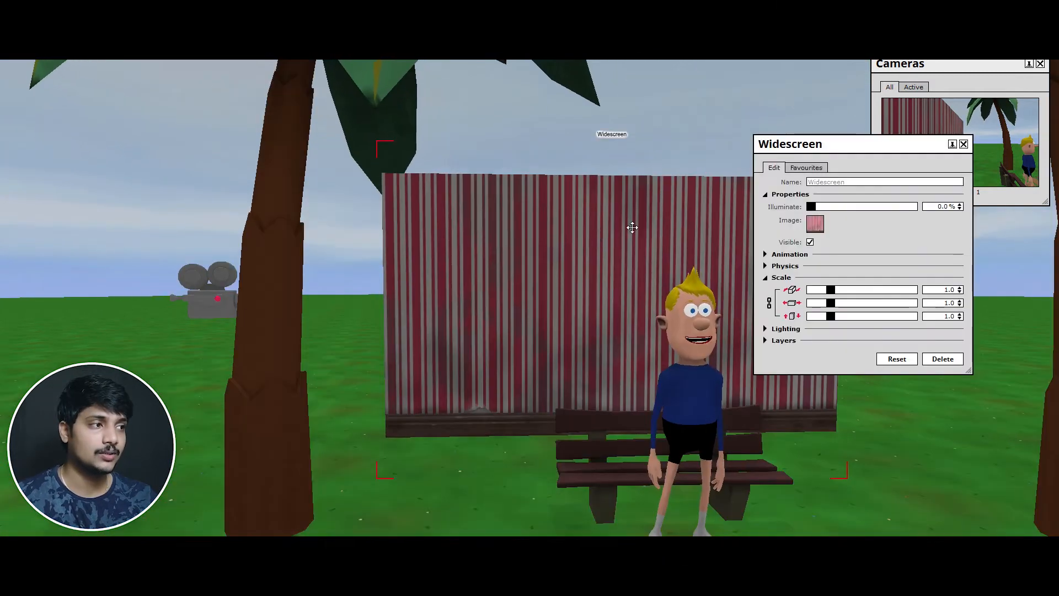
left_click_drag(828, 146, 586, 106)
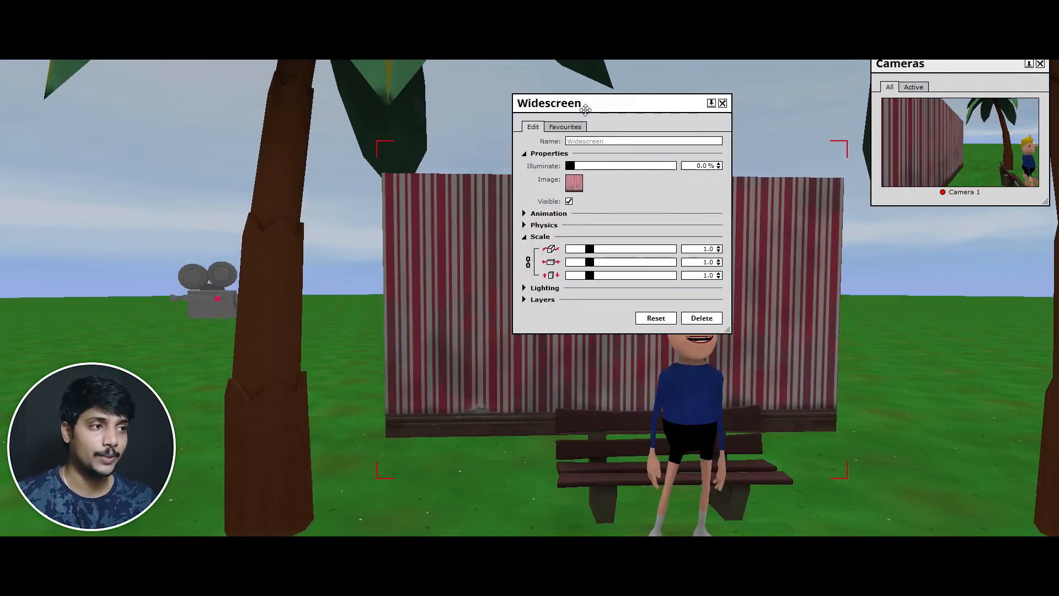
left_click(723, 104)
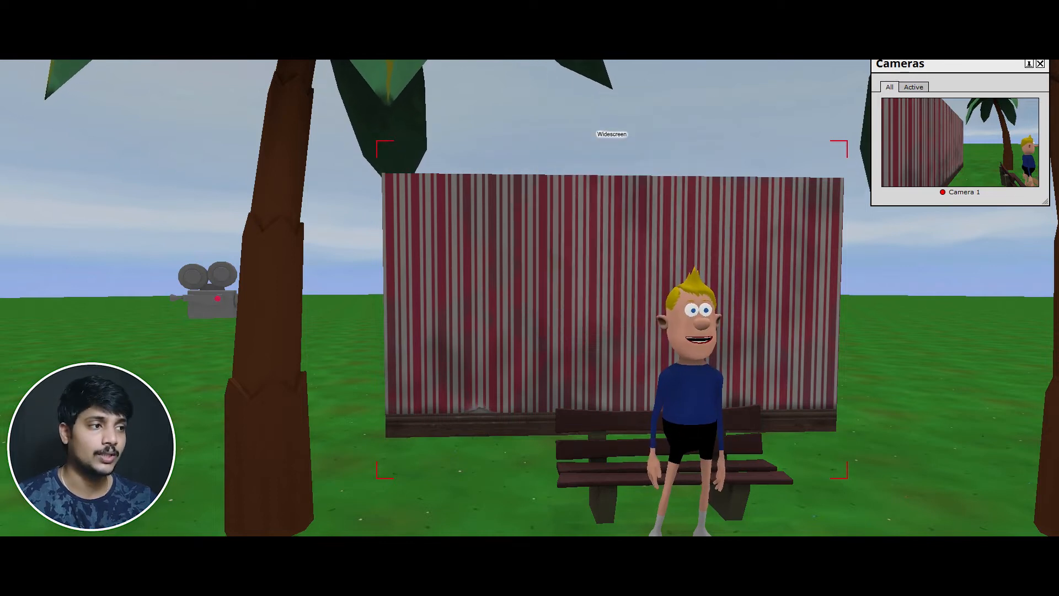
Review the commands available for the spiky-haired character and dismiss them
left_click(691, 307)
right_click(691, 308)
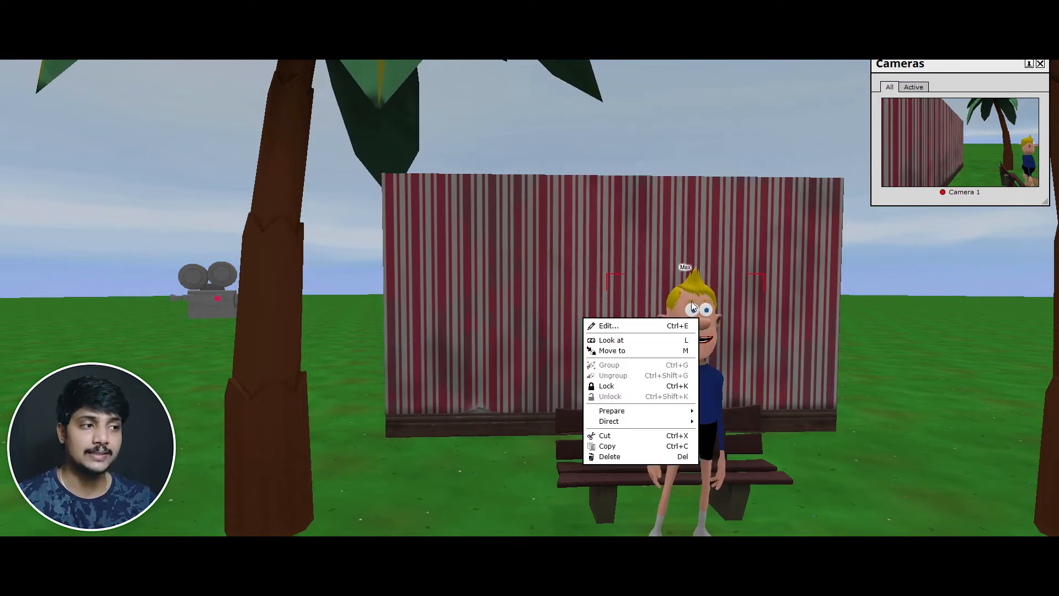
left_click(669, 208)
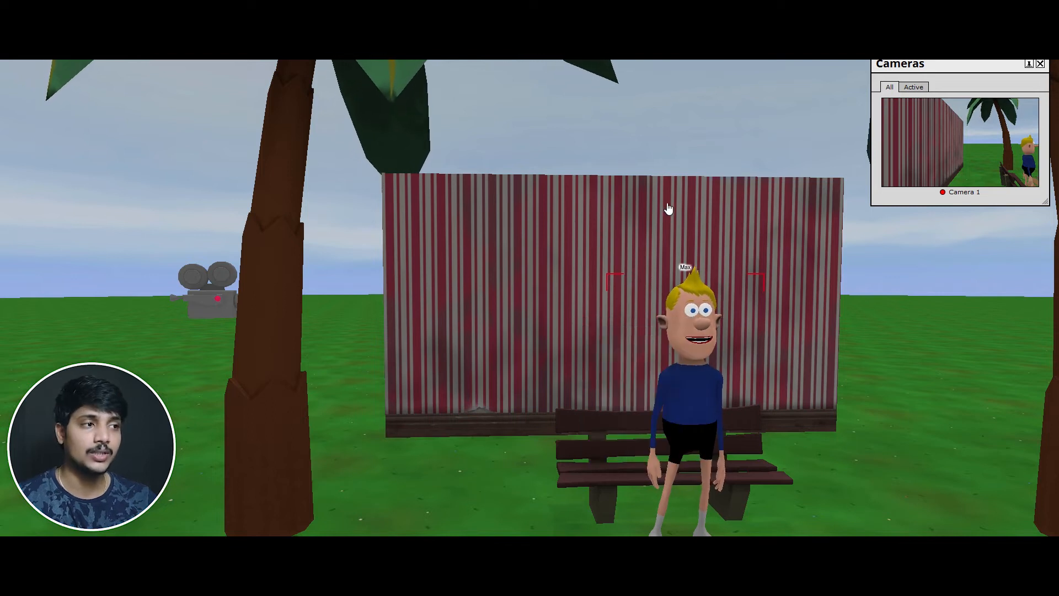
Set the striped backdrop's illumination to 6.5 %
double_click(667, 200)
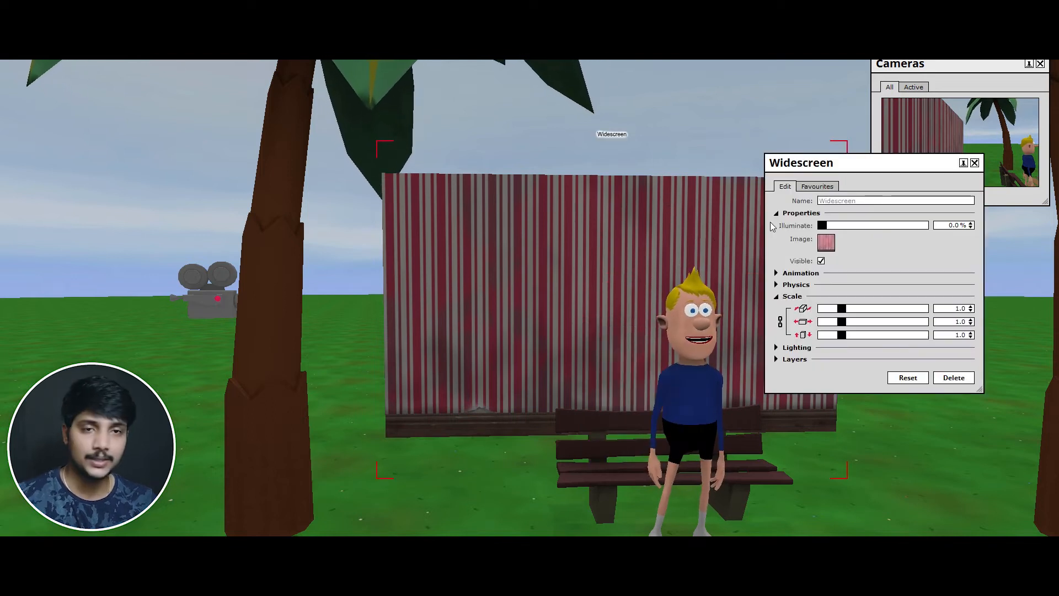
left_click_drag(800, 162, 401, 128)
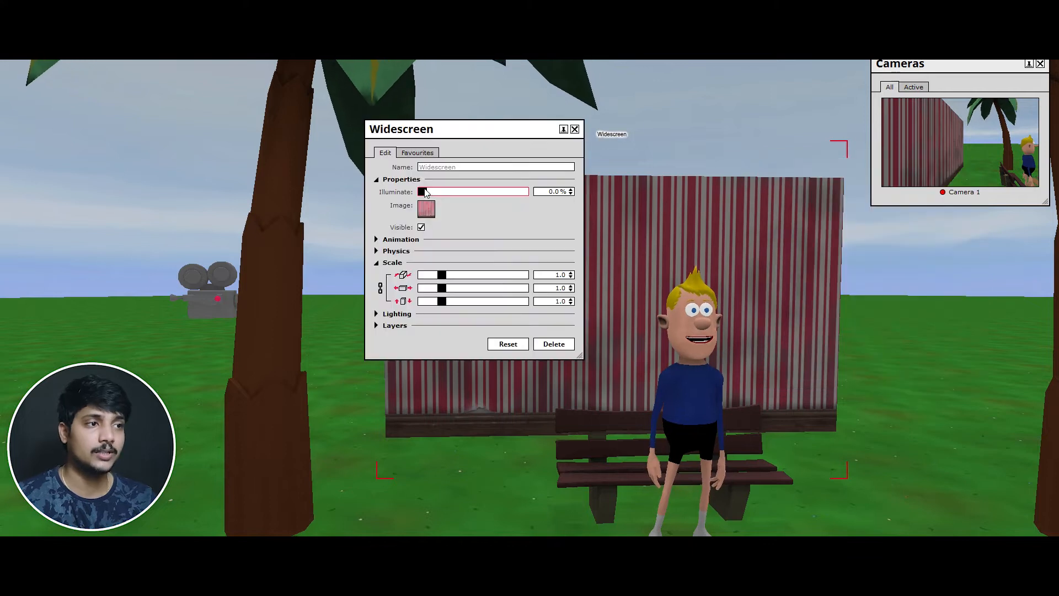
left_click_drag(424, 192, 429, 192)
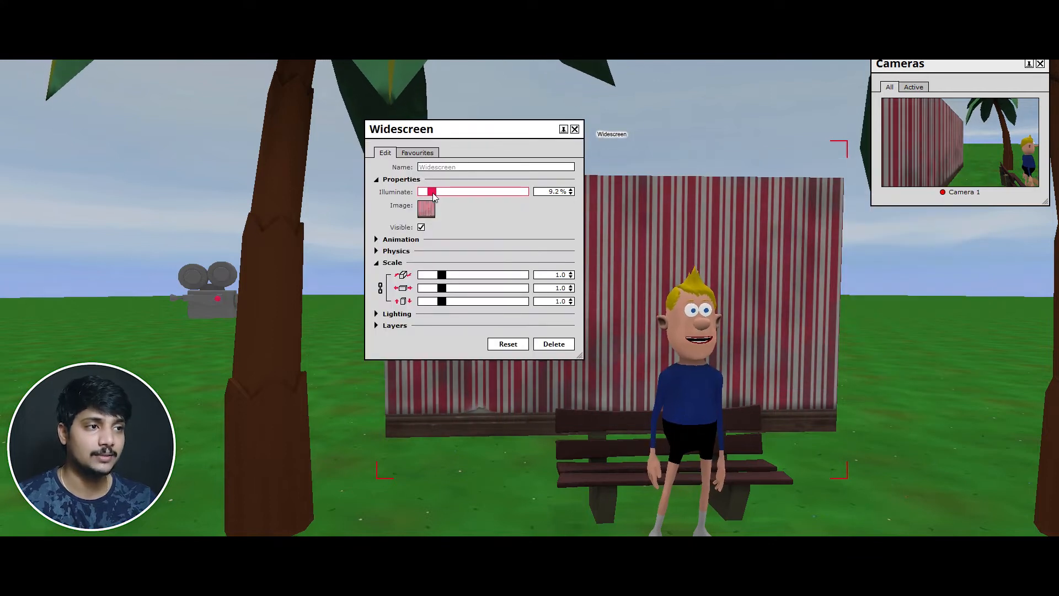
Replace the backdrop's striped image with the jungle texture showing a curved tree trunk and vines
left_click(427, 208)
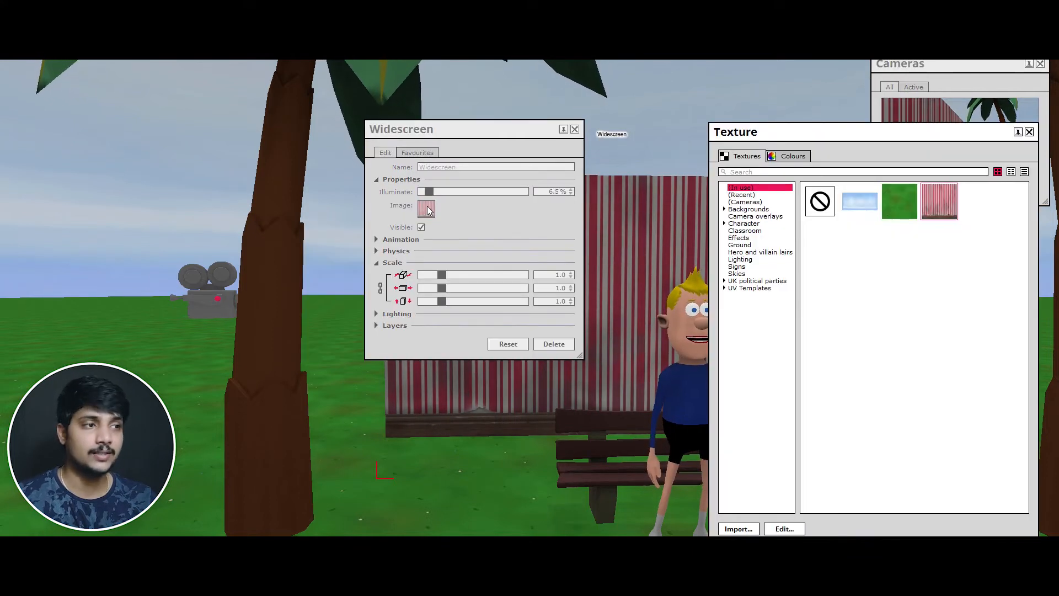
left_click_drag(869, 132, 713, 77)
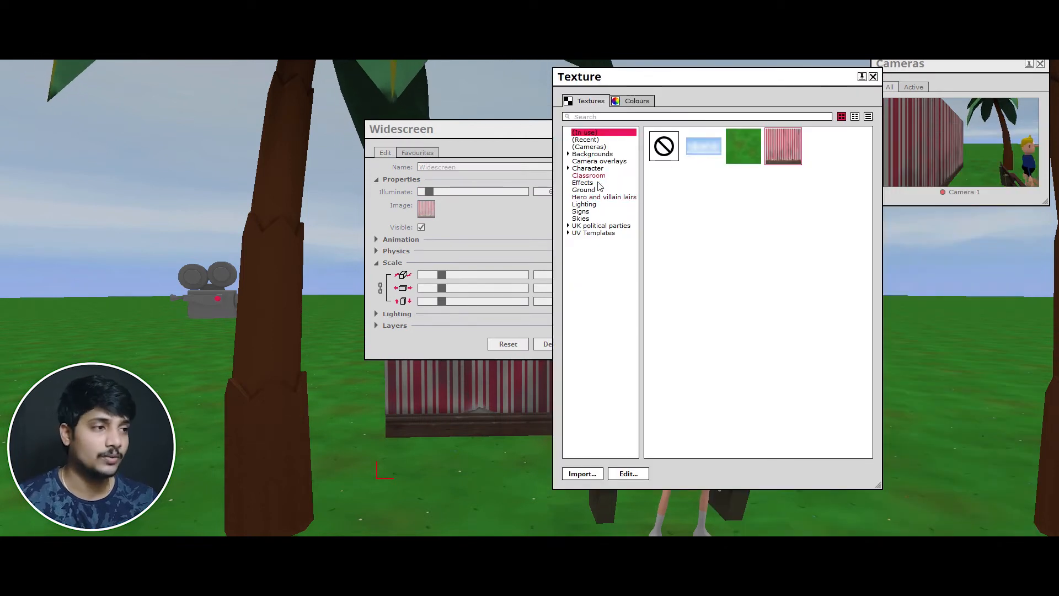
left_click(582, 219)
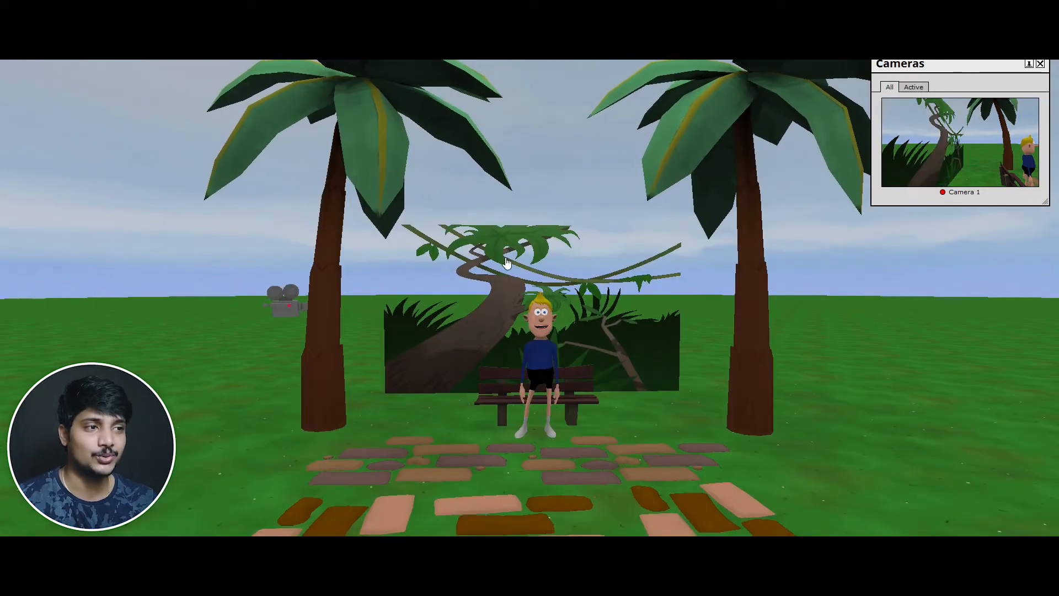
Set the sway of the palm tree nearest the camera object to 61.4 % and make that tree invisible
scroll(379, 172, "down", 4)
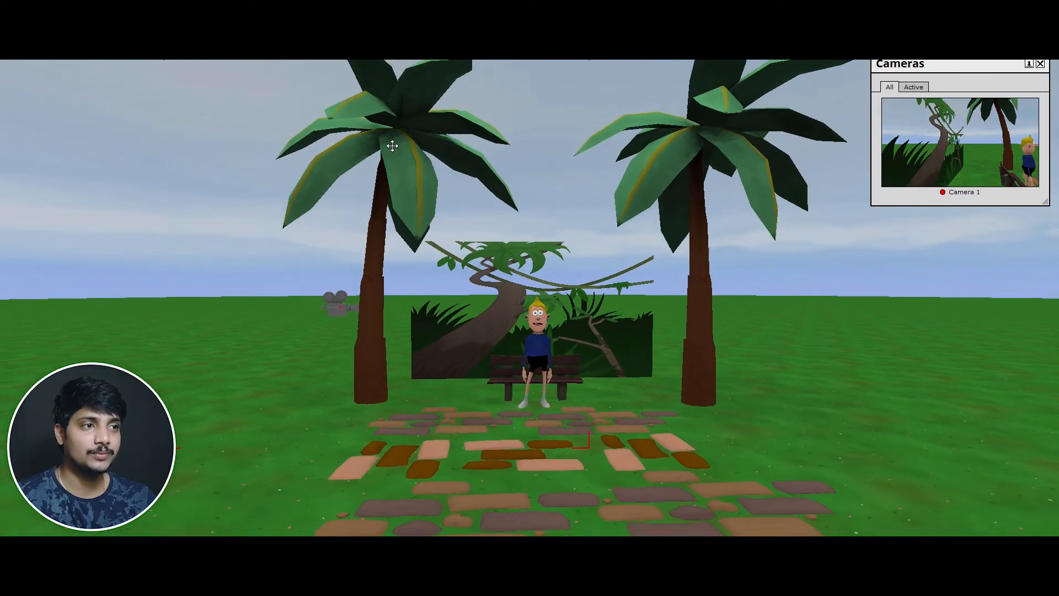
right_click(280, 139)
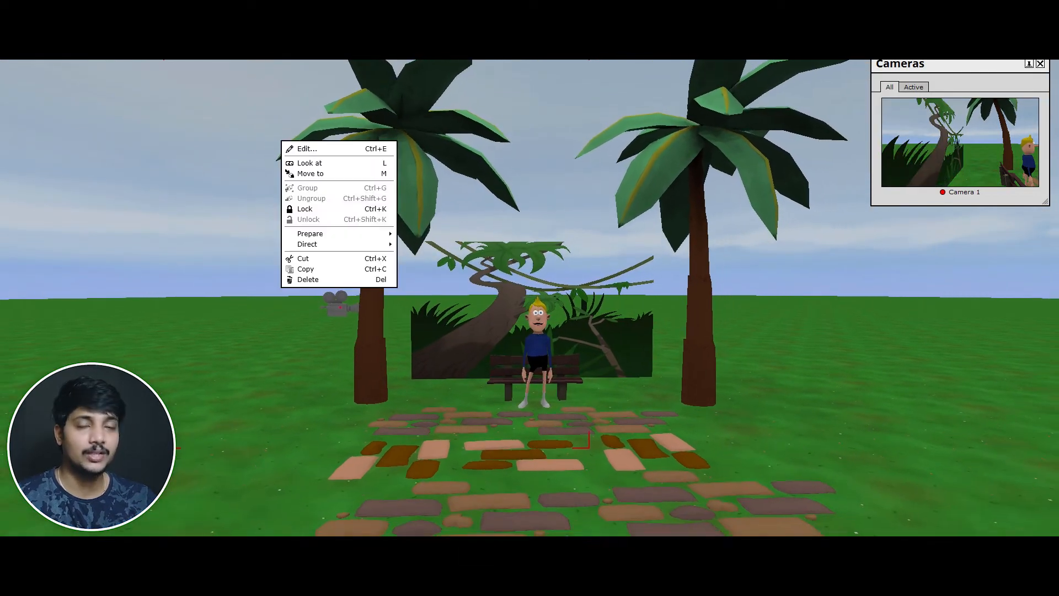
left_click(347, 147)
left_click_drag(816, 187, 558, 144)
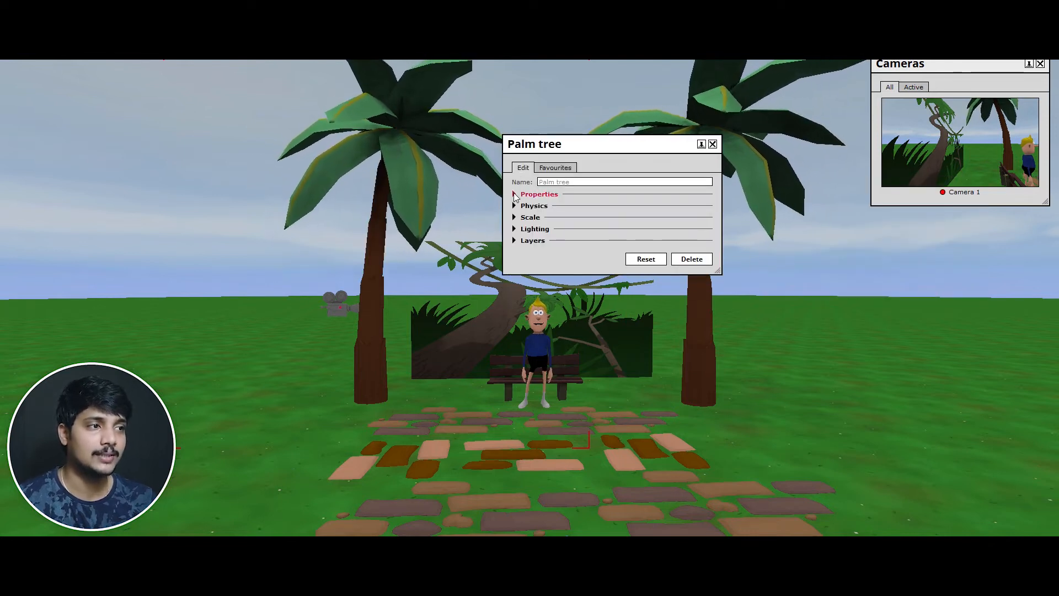
left_click(514, 194)
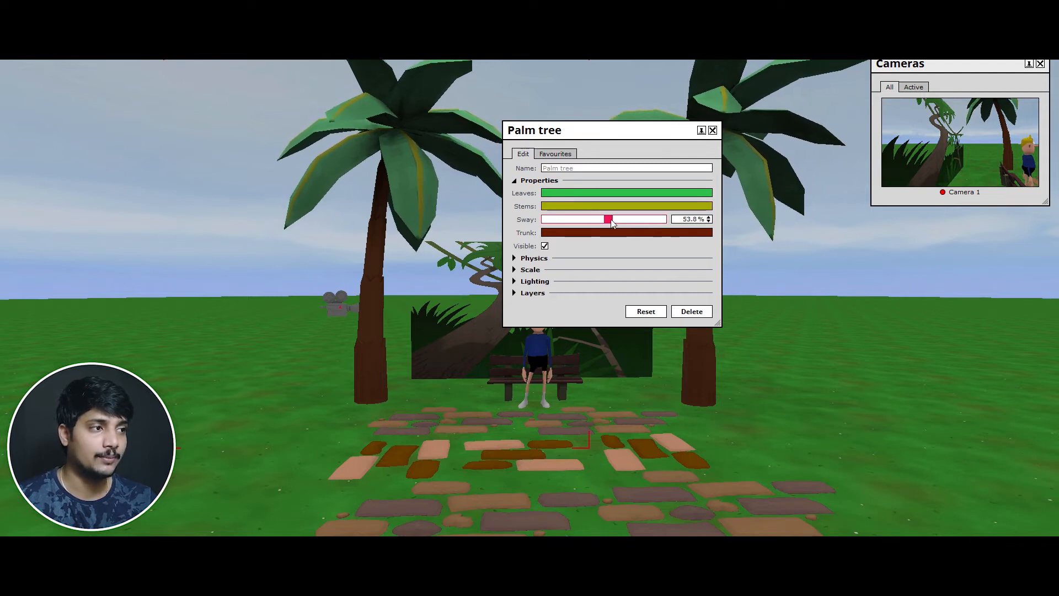
mouse_move(613, 222)
left_mouse_down()
mouse_move(641, 221)
mouse_move(620, 233)
left_mouse_up()
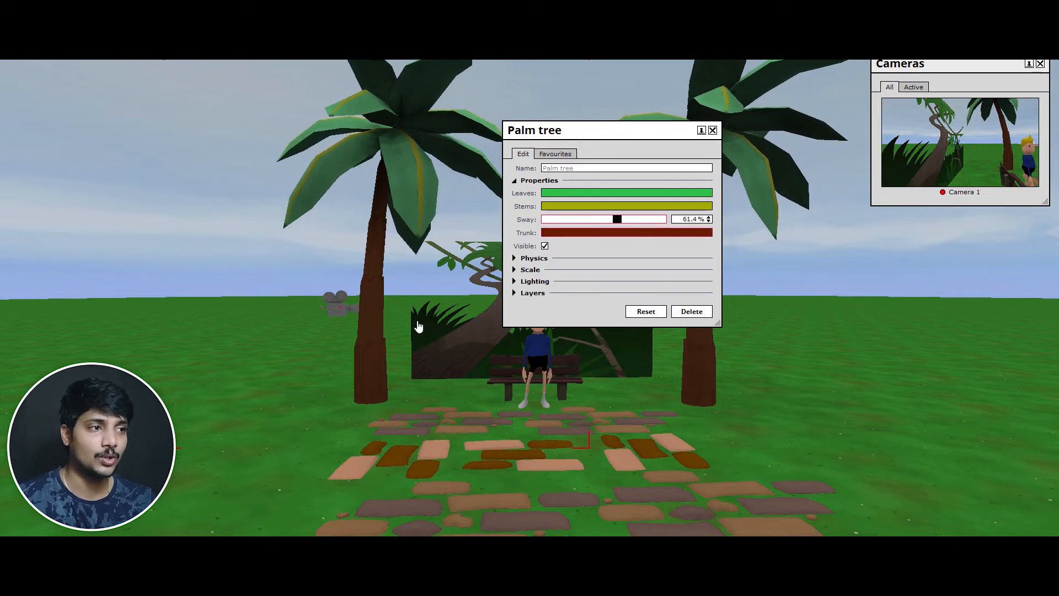
left_click(548, 249)
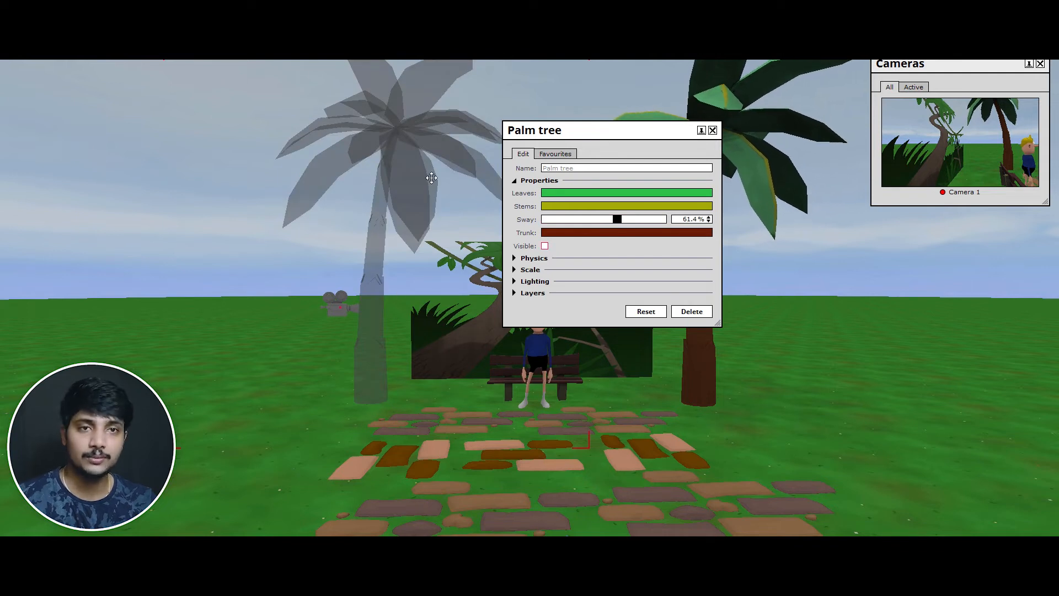
Move Camera 1 forward past the hidden palm tree and enlarge the Cameras preview window
left_click(342, 304)
left_click_drag(328, 312, 362, 340)
left_click_drag(916, 72, 723, 73)
left_click_drag(854, 210, 1055, 323)
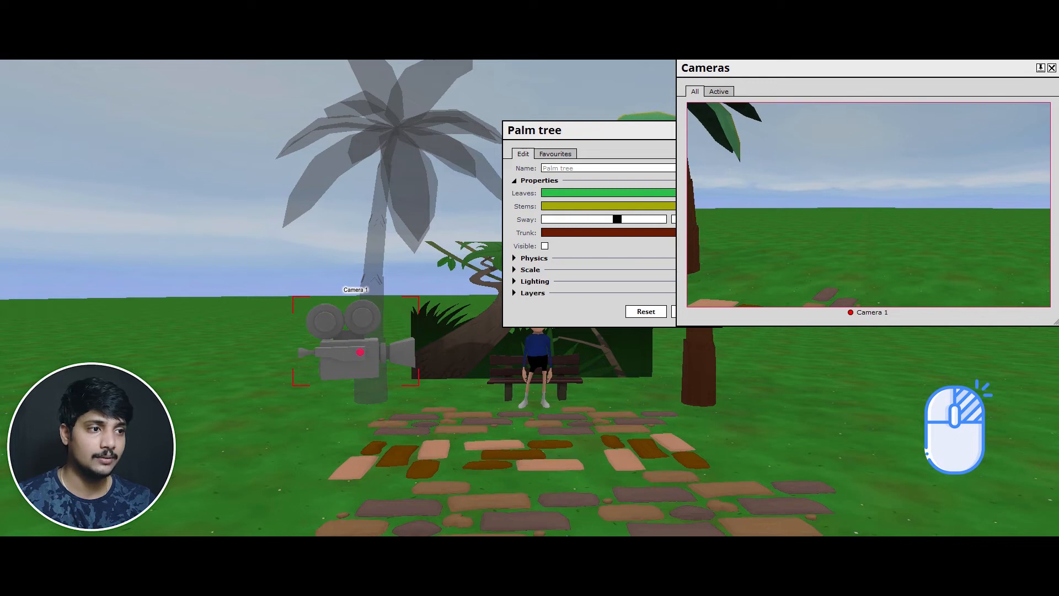
Aim Camera 1 at the character on the bench and reposition it in front of him
right_click_drag(360, 351, 421, 358)
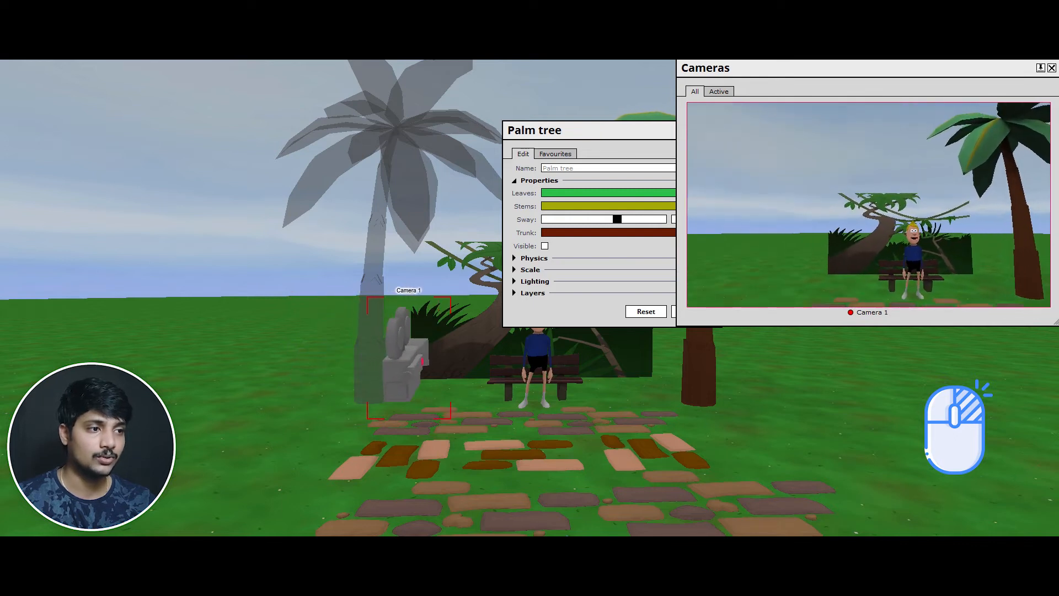
left_click_drag(408, 370, 344, 349)
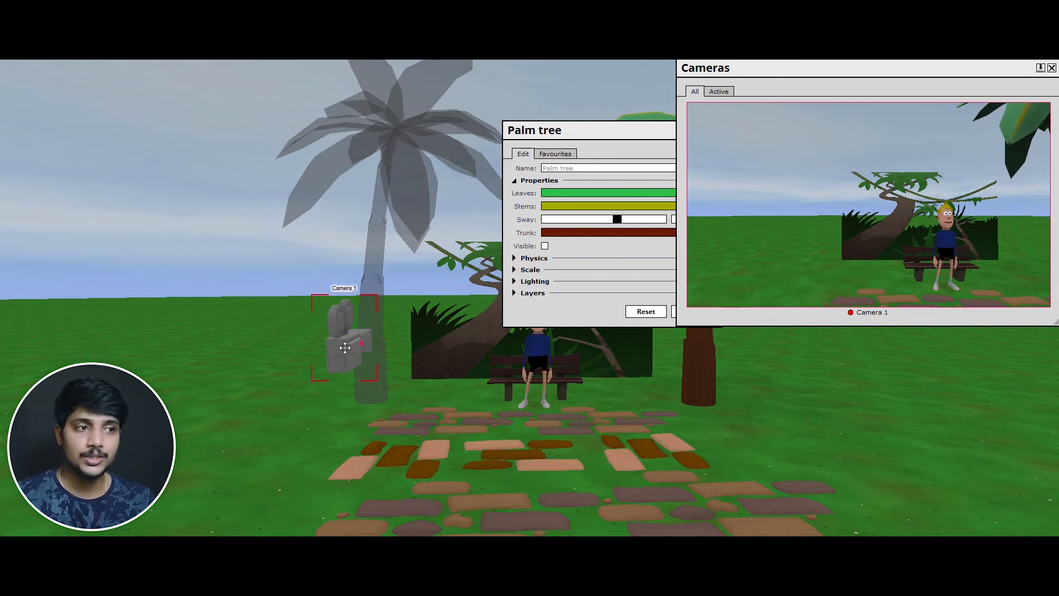
mouse_move(345, 347)
right_mouse_down()
mouse_move(348, 389)
mouse_move(344, 309)
mouse_move(348, 350)
right_mouse_up()
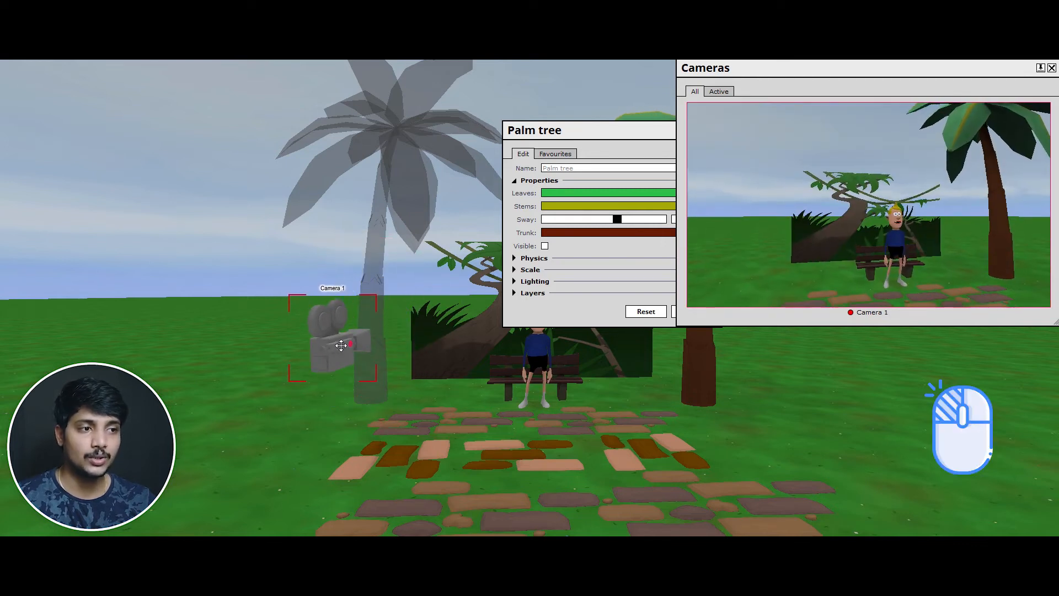
left_click_drag(337, 344, 588, 357)
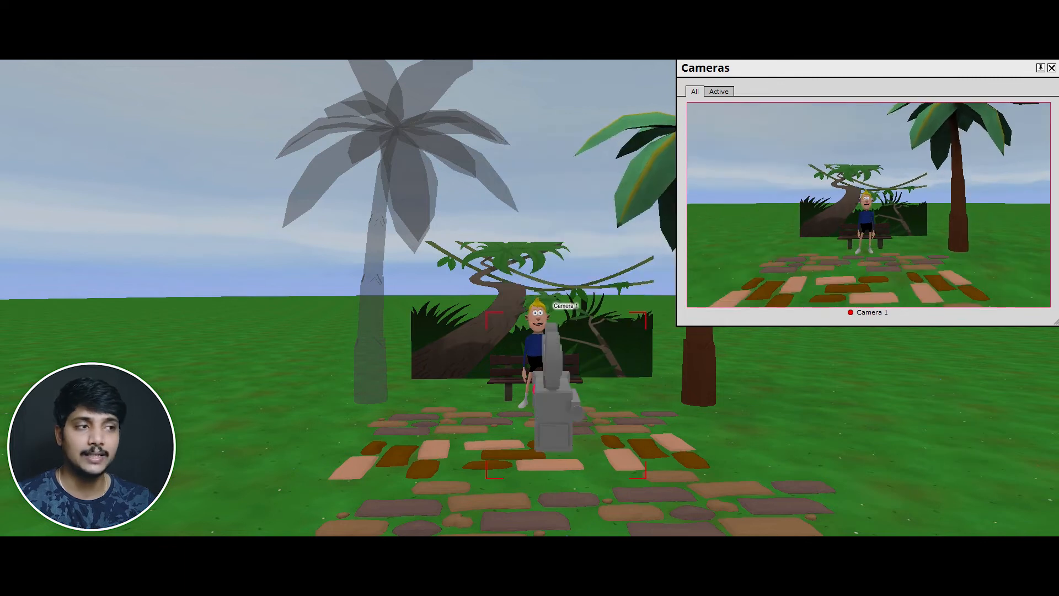
mouse_move(553, 386)
right_mouse_down()
mouse_move(551, 422)
mouse_move(543, 345)
mouse_move(553, 398)
right_mouse_up()
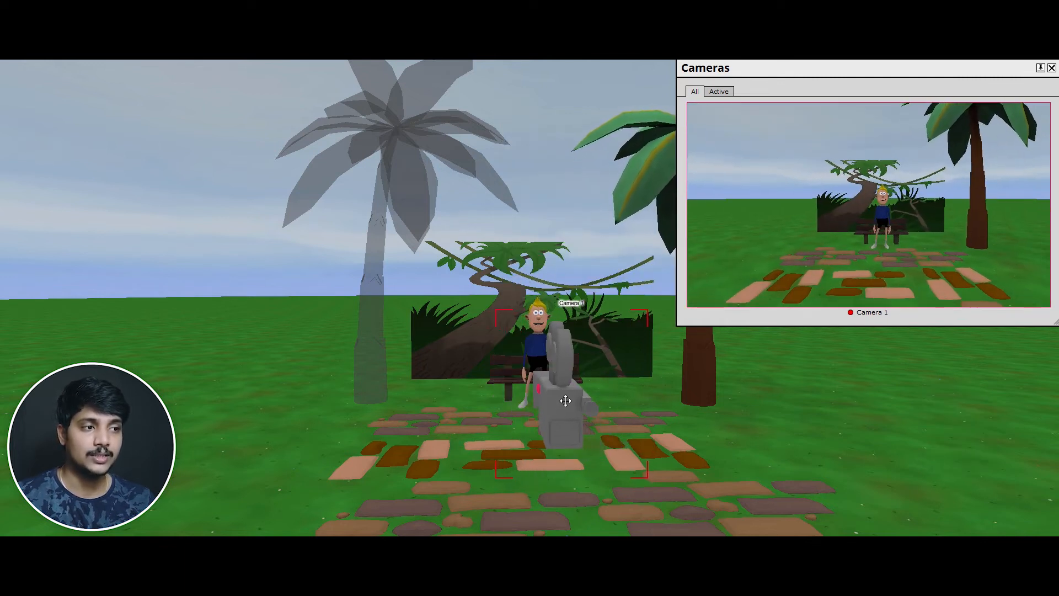
left_click_drag(537, 387, 828, 442)
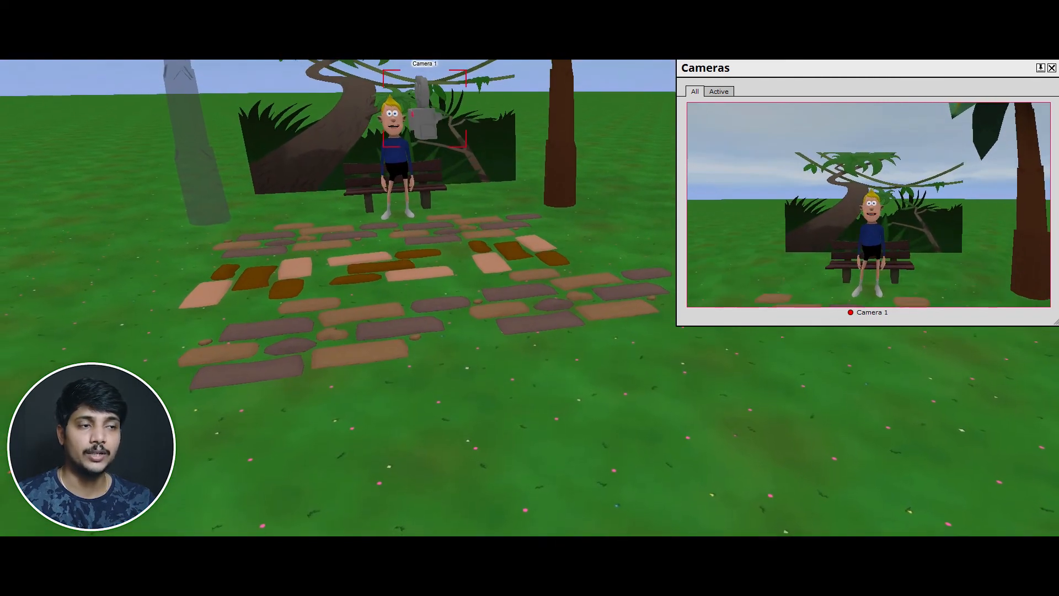
Adjust Camera 1's placement over the stone path so it frames the bench, jungle backdrop and palm tree
left_click_drag(425, 149, 427, 163)
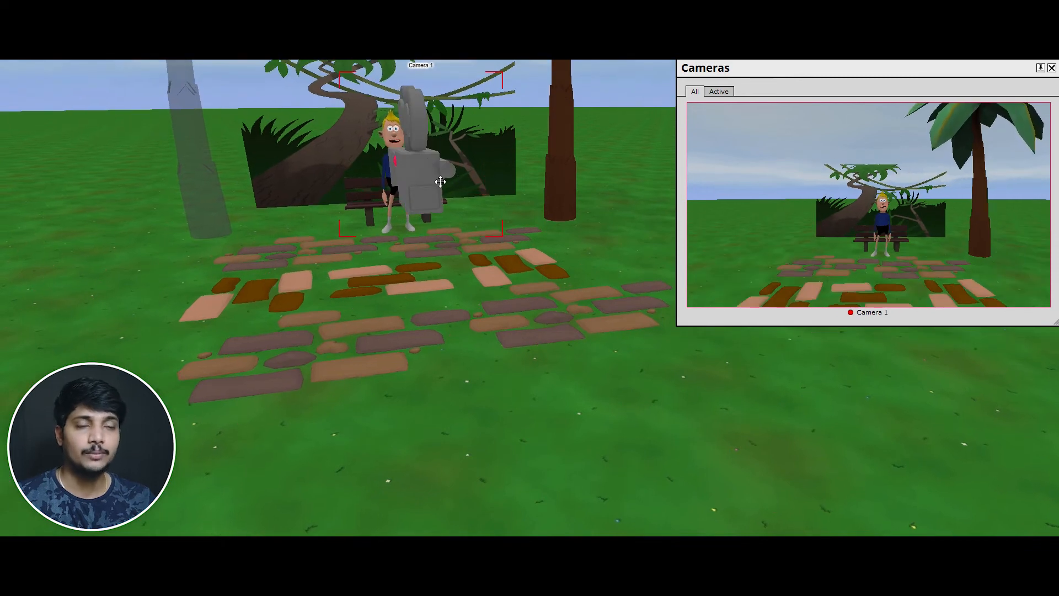
right_click_drag(539, 367, 505, 286)
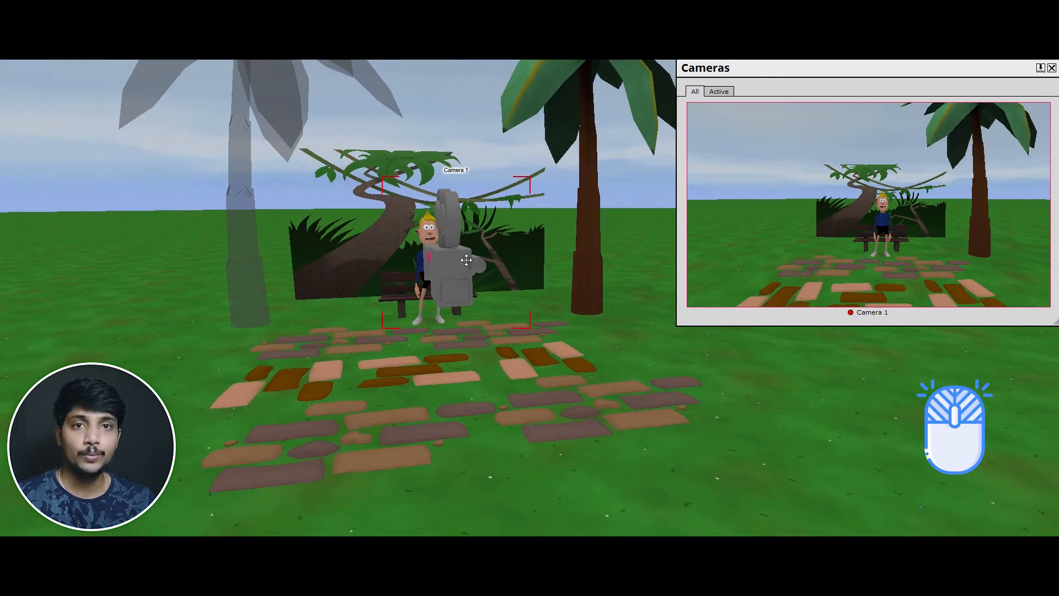
left_click_drag(453, 265, 486, 292)
right_click_drag(483, 138, 478, 222)
key("Right")
key("Left")
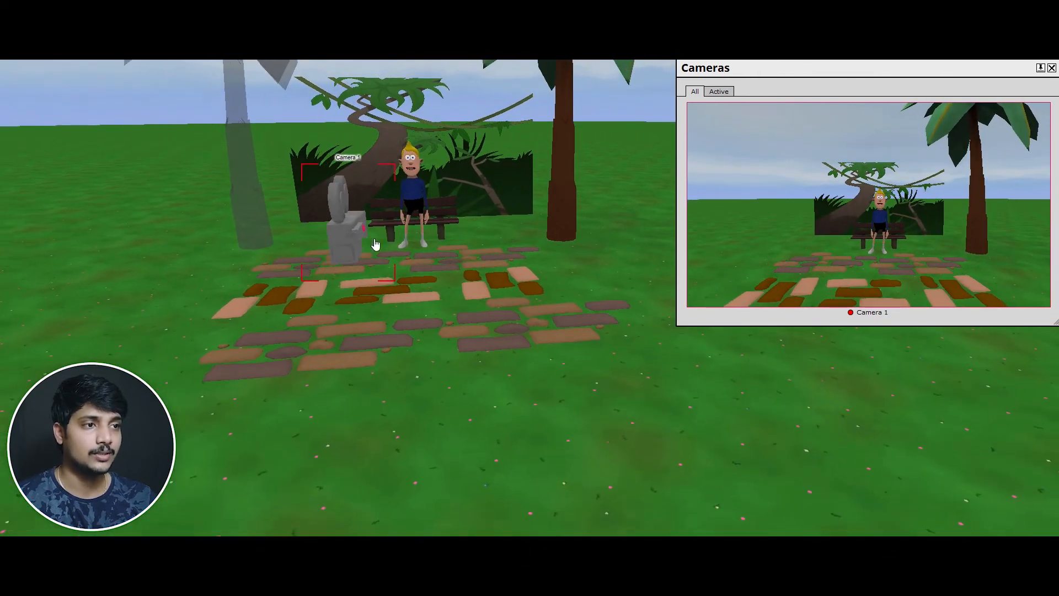
key("Left")
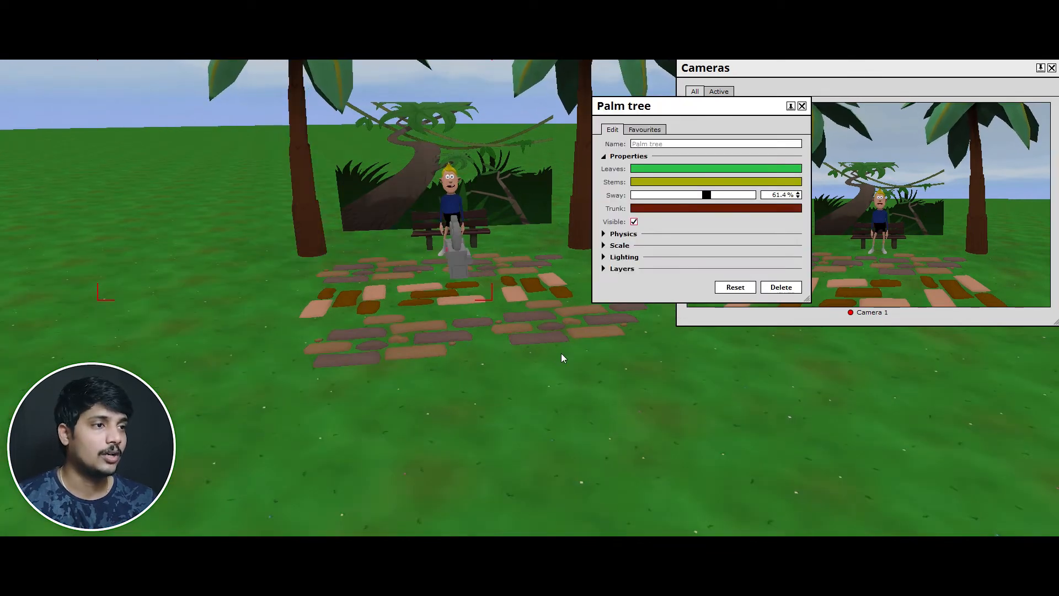
Try tilting the palm tree with Keep upright off, restore that physics option and move the tree back beside the backdrop
right_click_drag(475, 249, 469, 182)
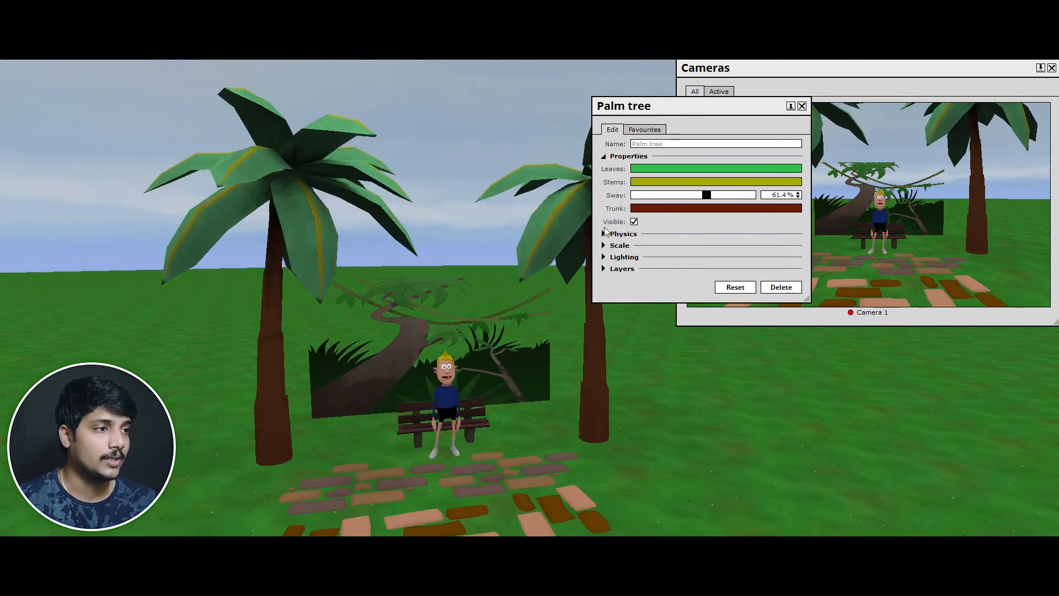
left_click(623, 234)
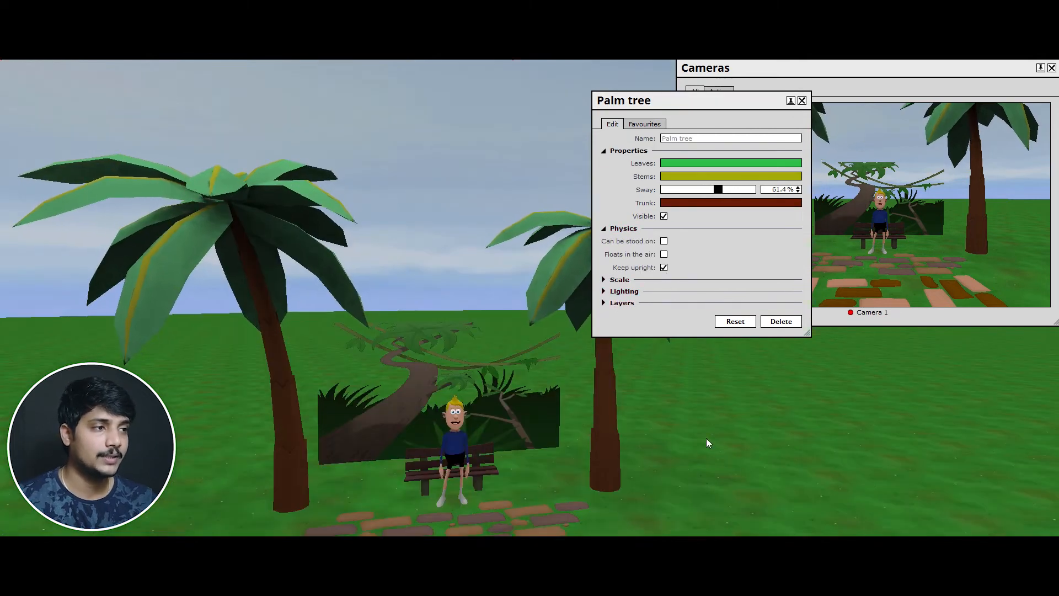
right_click_drag(707, 439, 708, 434)
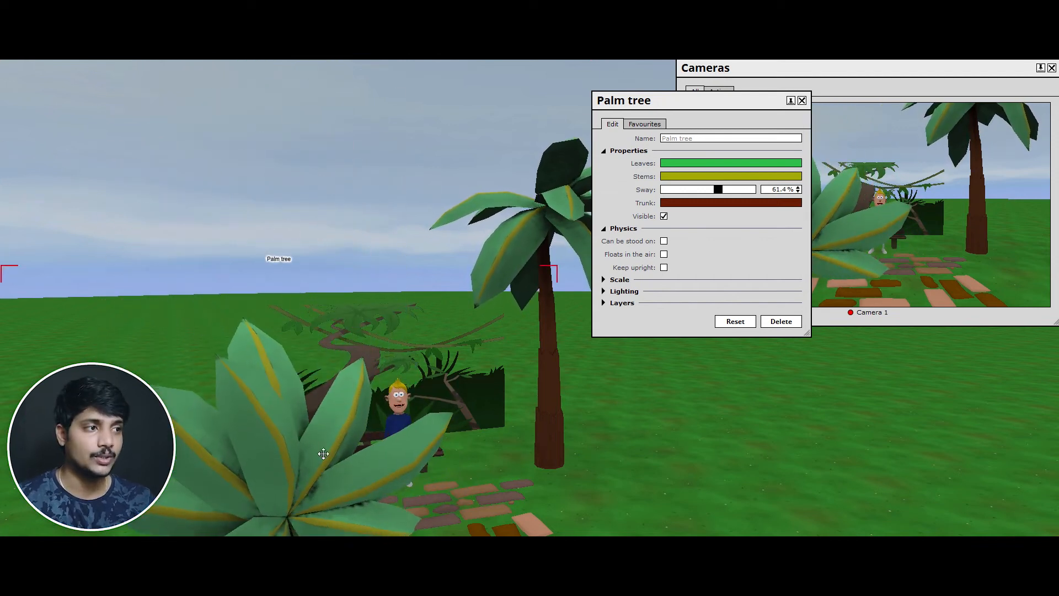
left_click(664, 269)
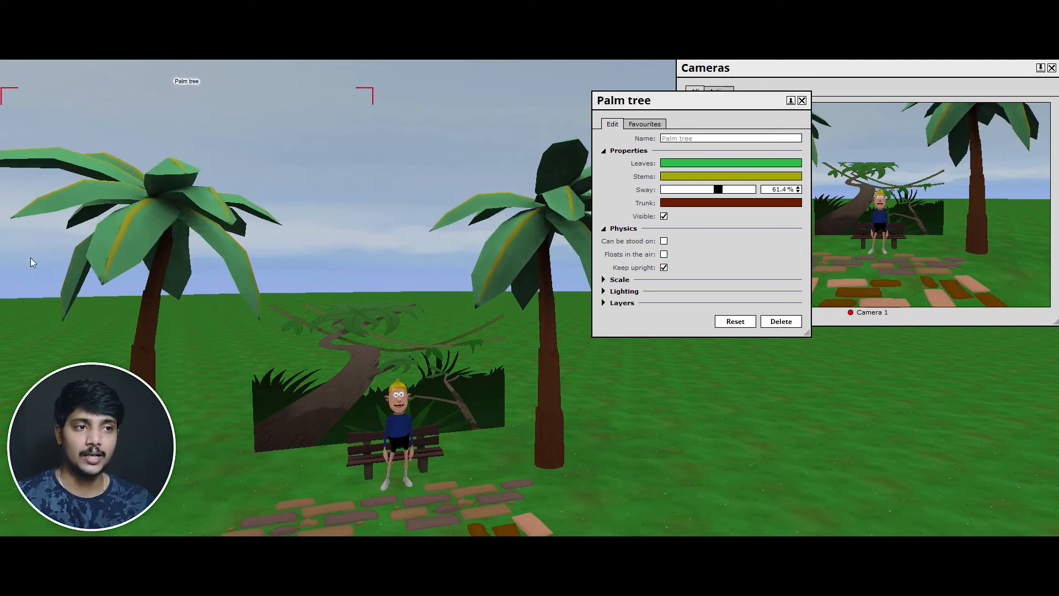
left_click_drag(174, 207, 237, 237)
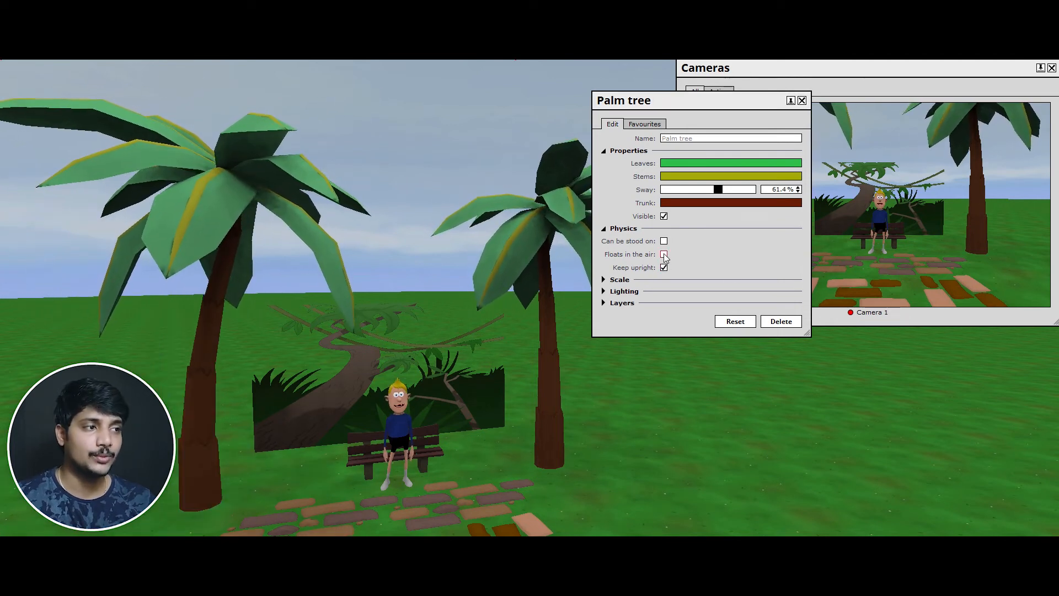
Try raising and tilting the palm tree with Floats in the air on and Keep upright off, and restore both options
left_click(663, 254)
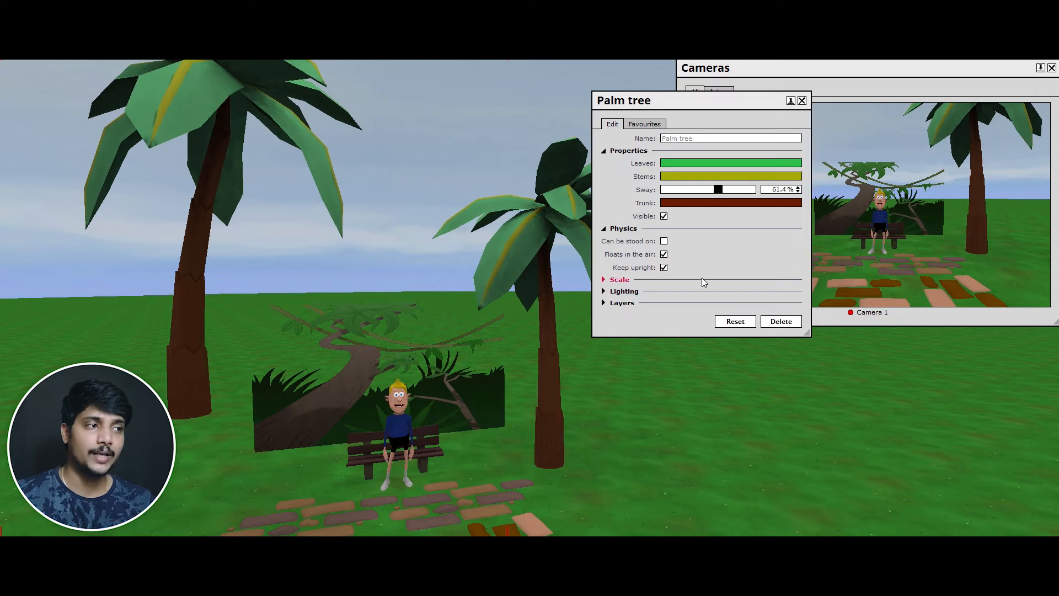
left_click(663, 268)
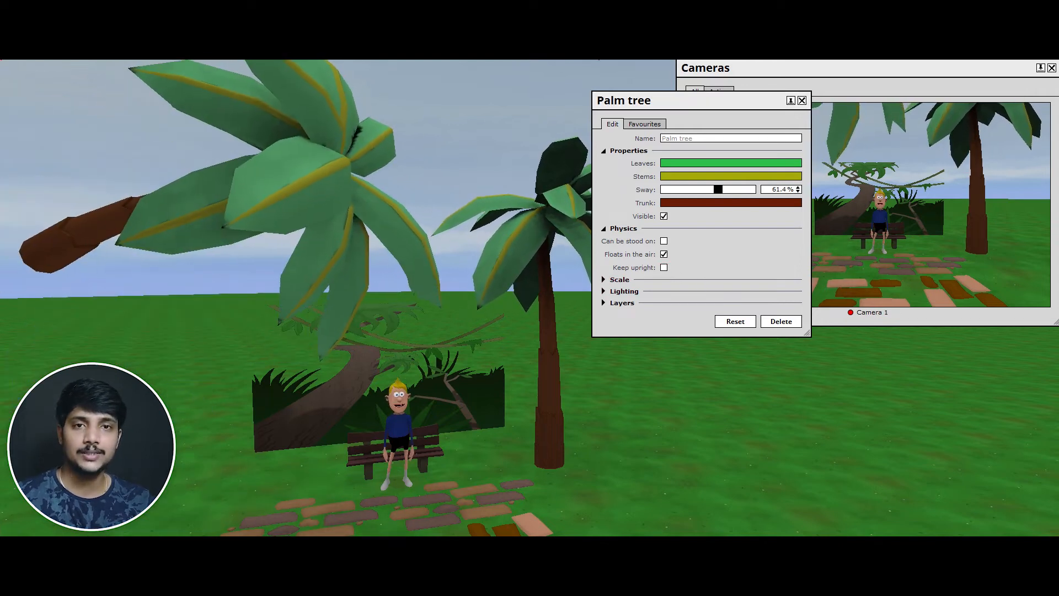
left_click(664, 255)
left_click(664, 268)
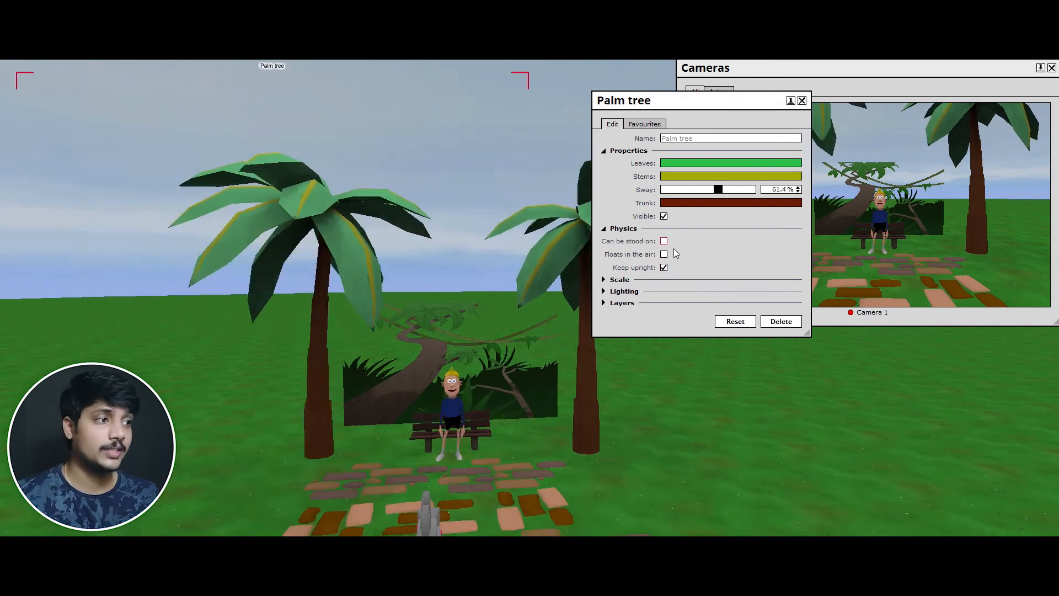
Try standing the character on the palm tree with Can be stood on enabled, disable the option and return him to the bench
left_click(663, 241)
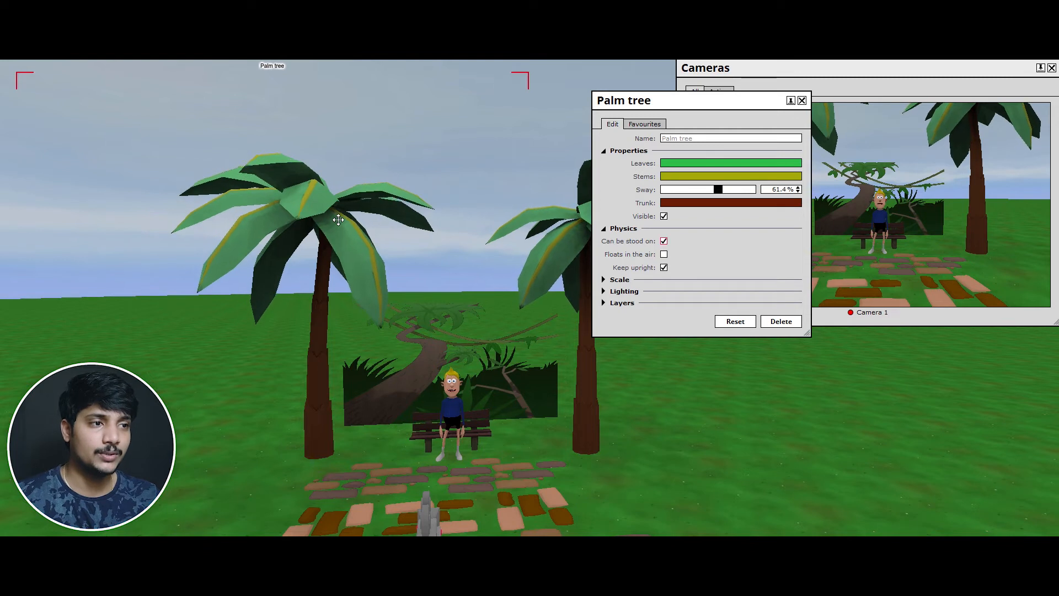
left_click_drag(452, 416, 430, 380)
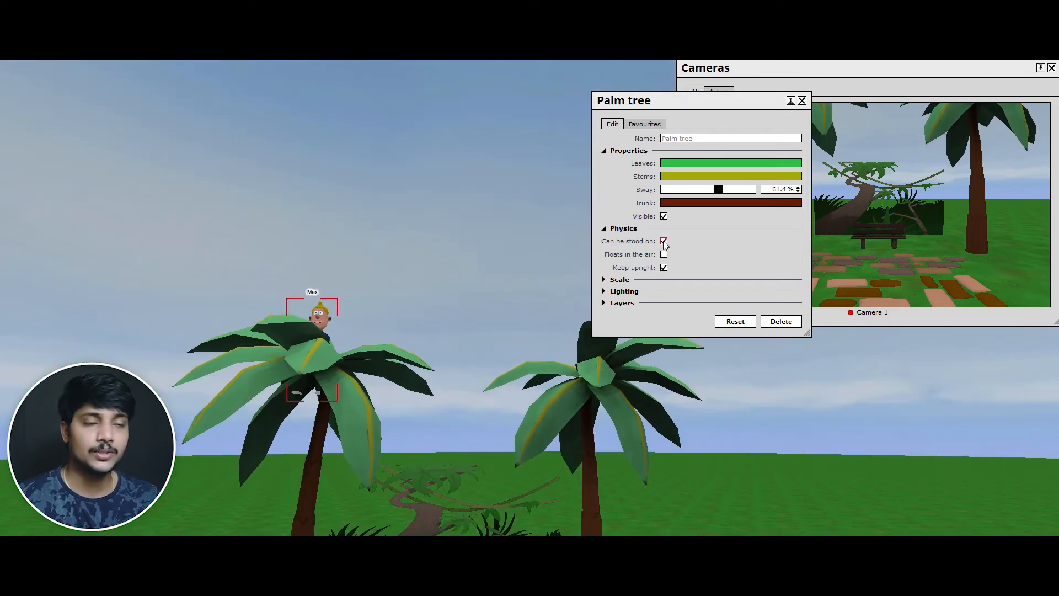
left_click(664, 242)
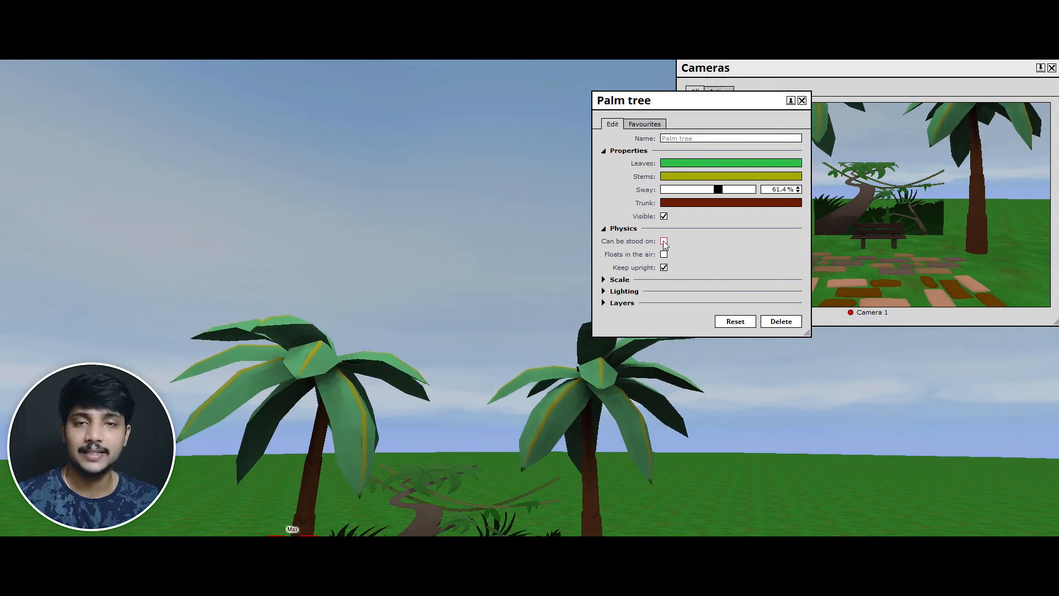
right_click_drag(352, 267, 335, 240)
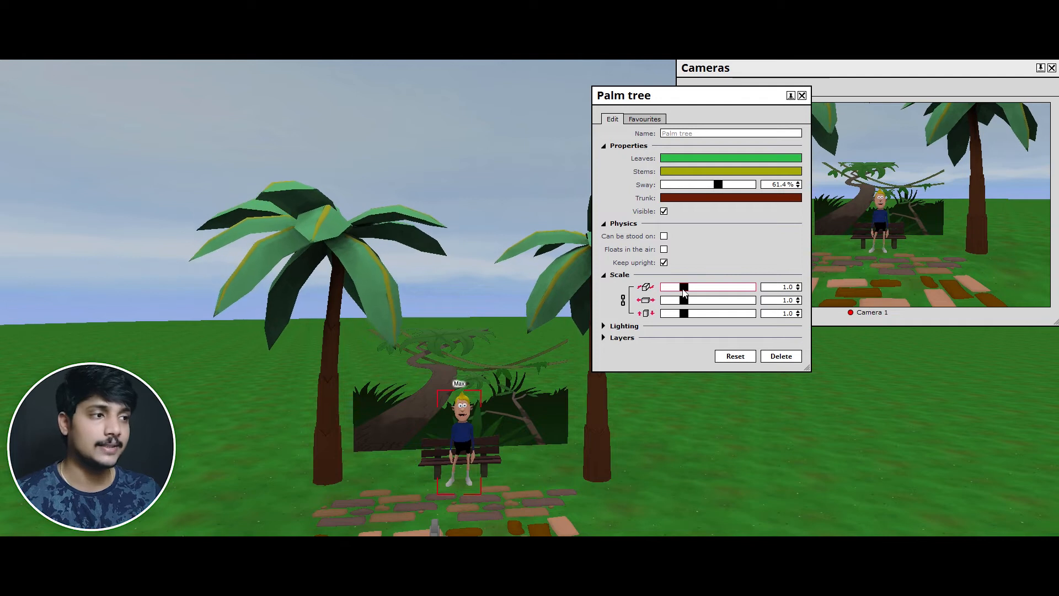
Try scaling the palm tree uniformly to 1.1, shrink it again and toggle the link between its scale axes
left_click_drag(684, 288, 686, 288)
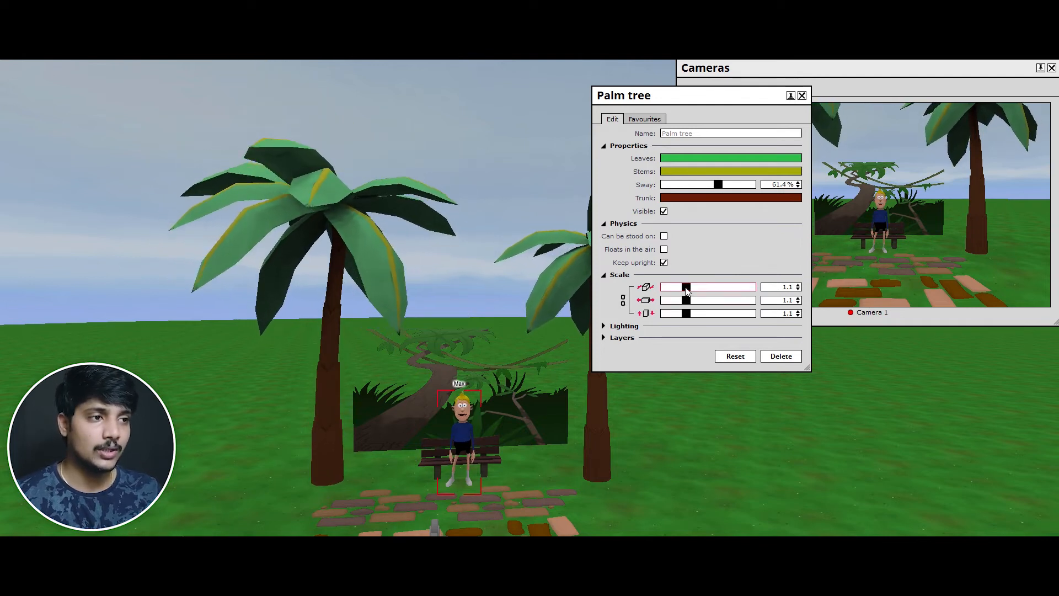
mouse_move(686, 287)
left_mouse_down()
mouse_move(716, 288)
mouse_move(693, 336)
mouse_move(702, 286)
mouse_move(683, 286)
left_mouse_up()
left_click(623, 300)
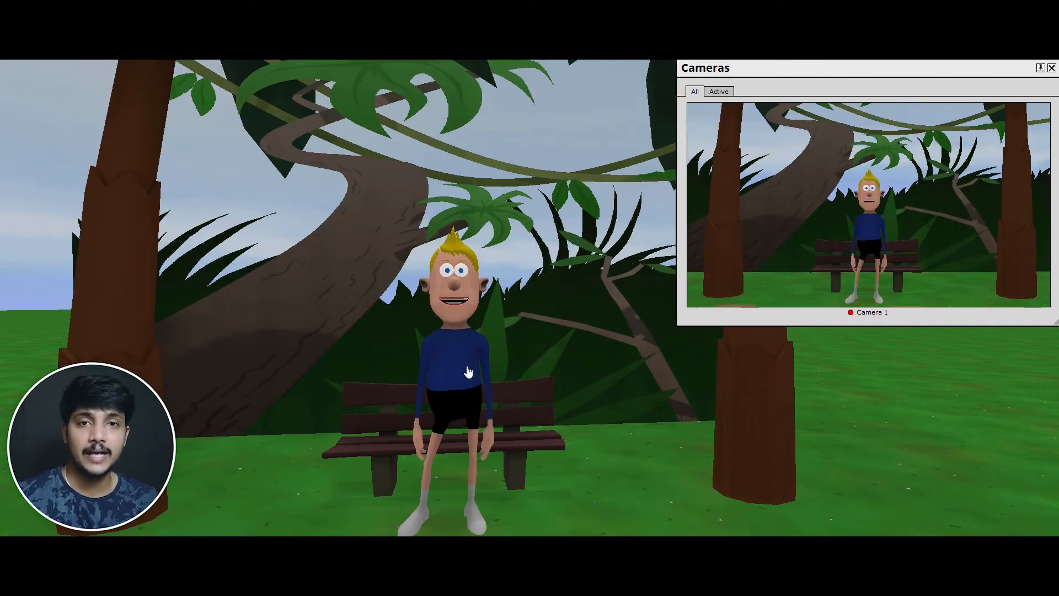
Open the seated character's appearance settings and set the glow of his eyes to 23.0 %
double_click(454, 352)
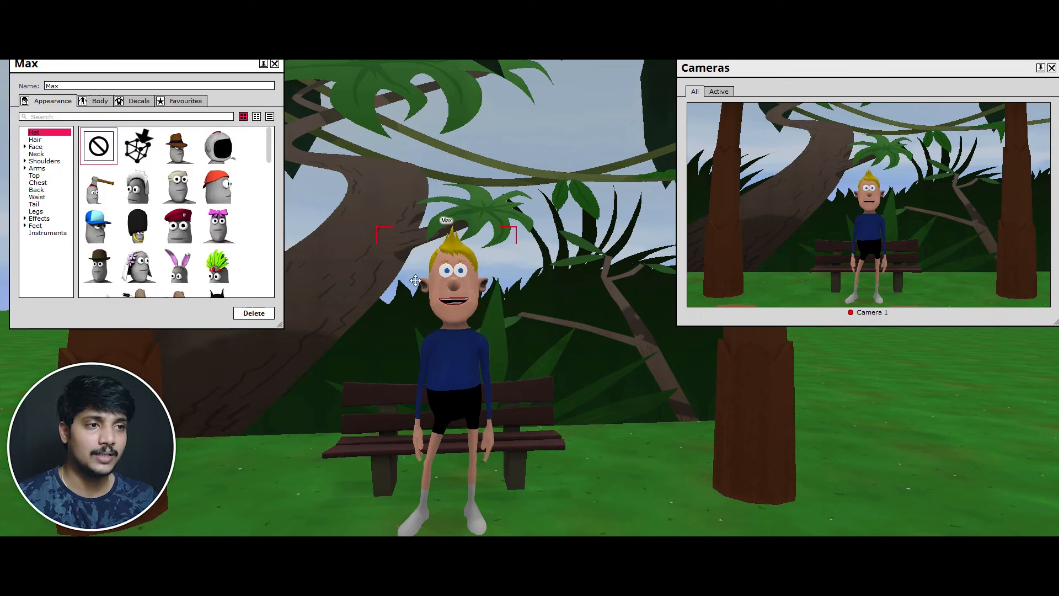
left_click_drag(111, 67, 689, 147)
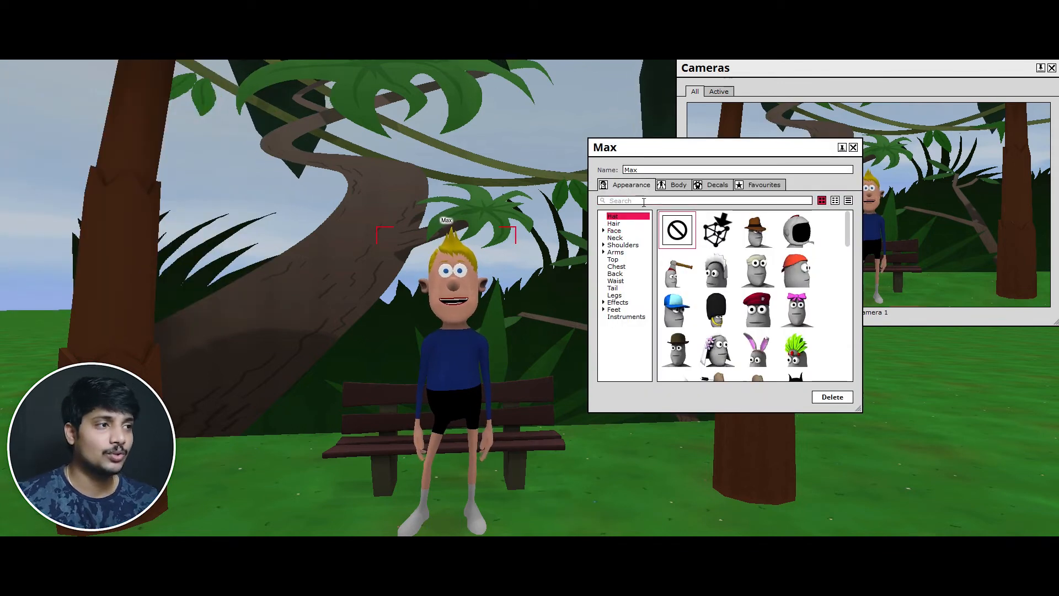
left_click(614, 231)
left_click(627, 245)
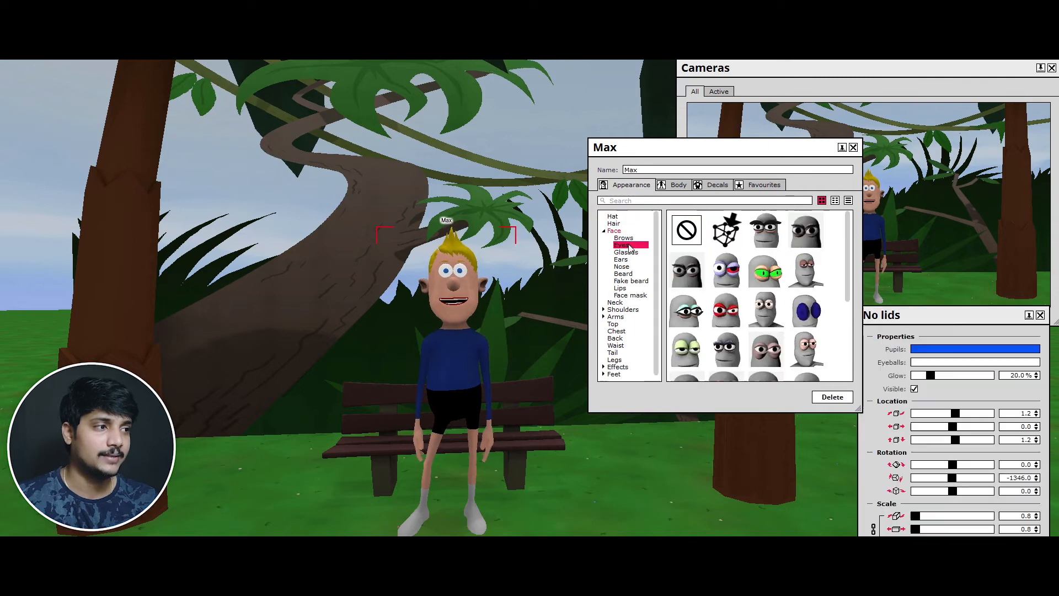
left_click(935, 376)
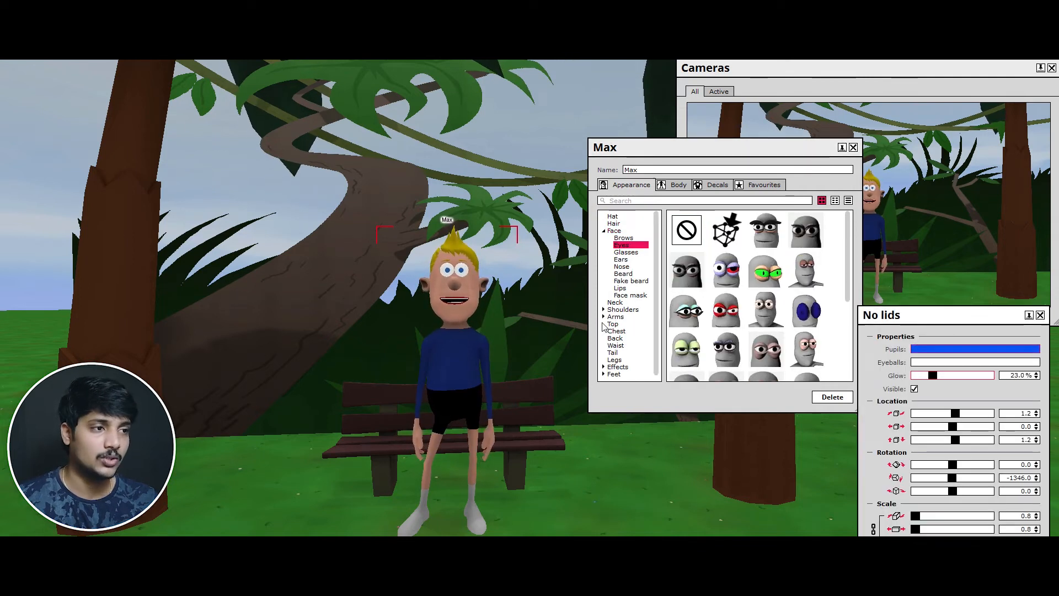
Change the pupils of the character's eyes to black, set their first location value to 1.0 and first rotation to 1952.0, and enlarge the eyes
scroll(998, 449, "up", 3)
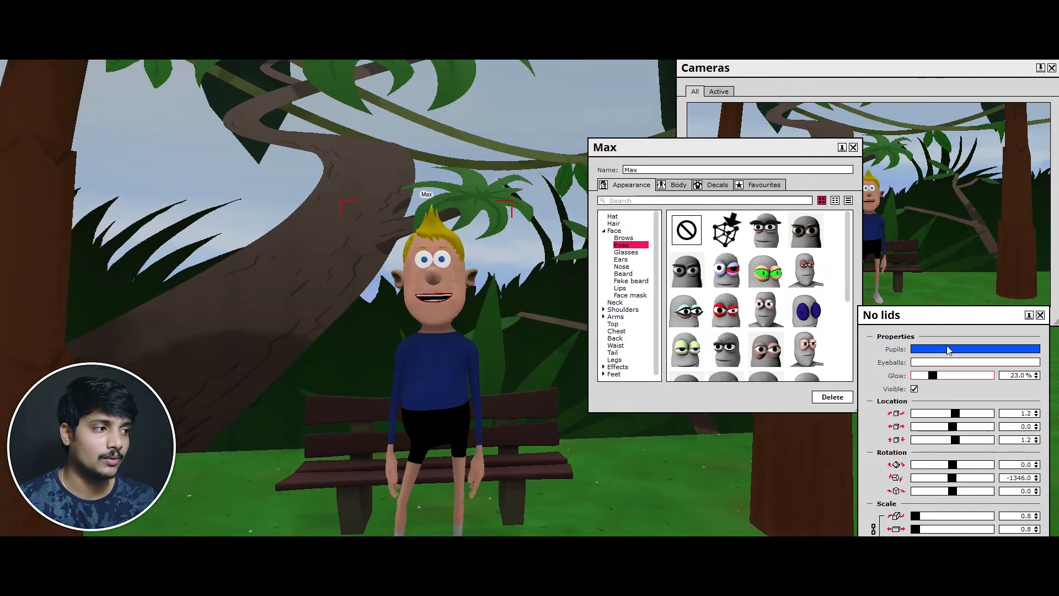
left_click(934, 349)
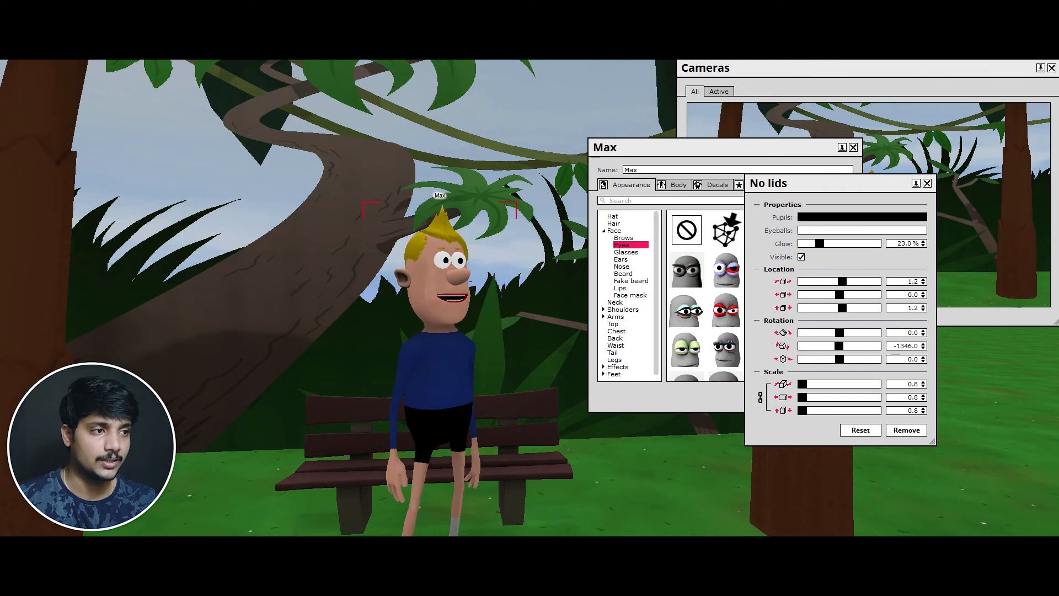
left_click_drag(843, 283, 832, 288)
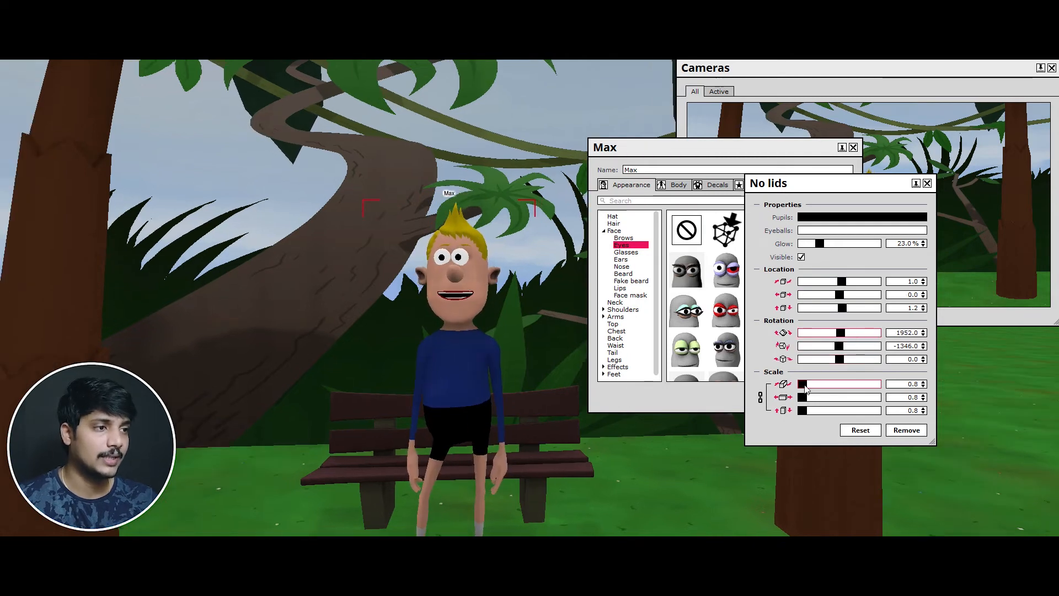
left_click_drag(806, 388, 876, 387)
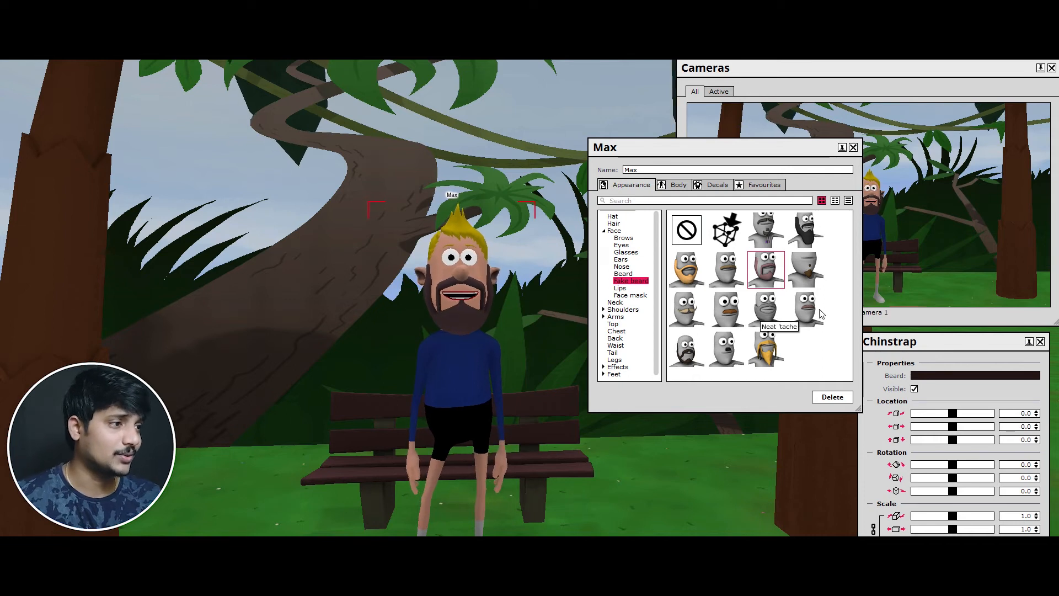
Try the Mr Tee beard among the fake beards, apply the Heavy 'tache and set its vertical location to -1.1
left_click(767, 310)
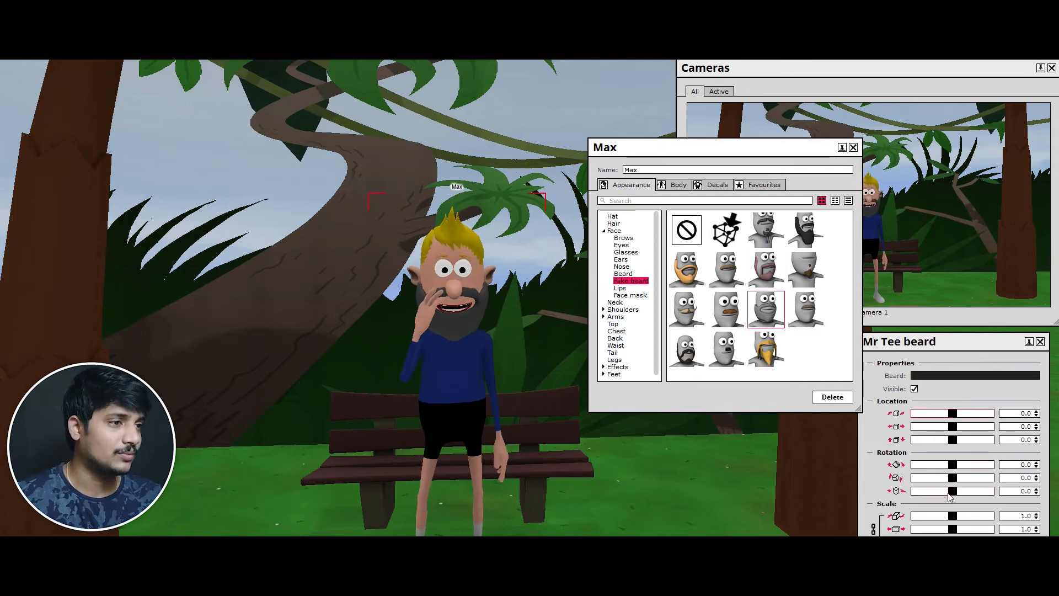
left_click(726, 349)
left_click(726, 310)
scroll(409, 258, "up", 3)
scroll(409, 257, "up", 5)
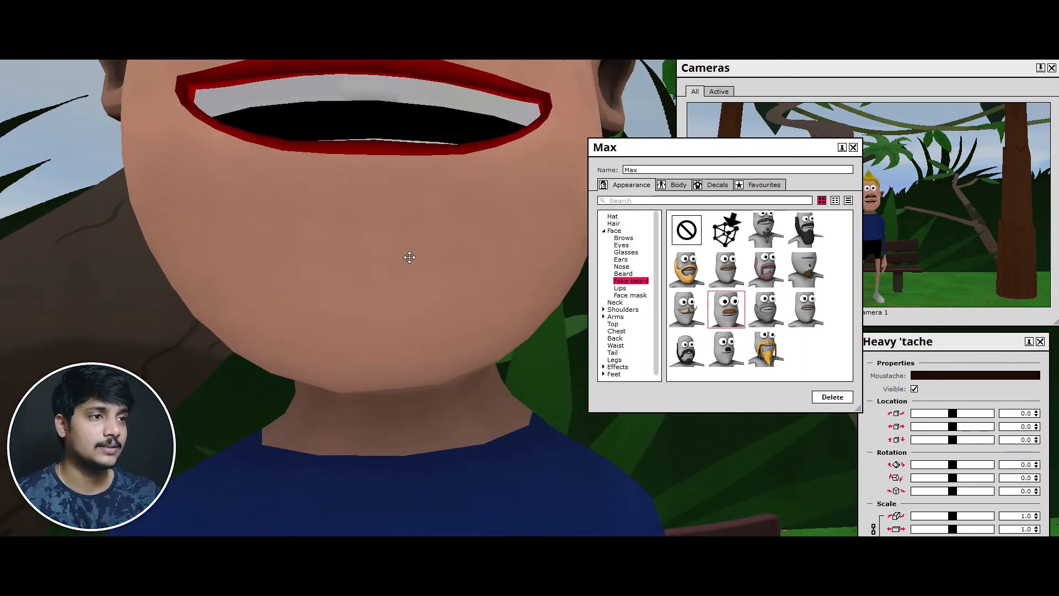
scroll(481, 484, "down", 3)
scroll(482, 484, "up", 2)
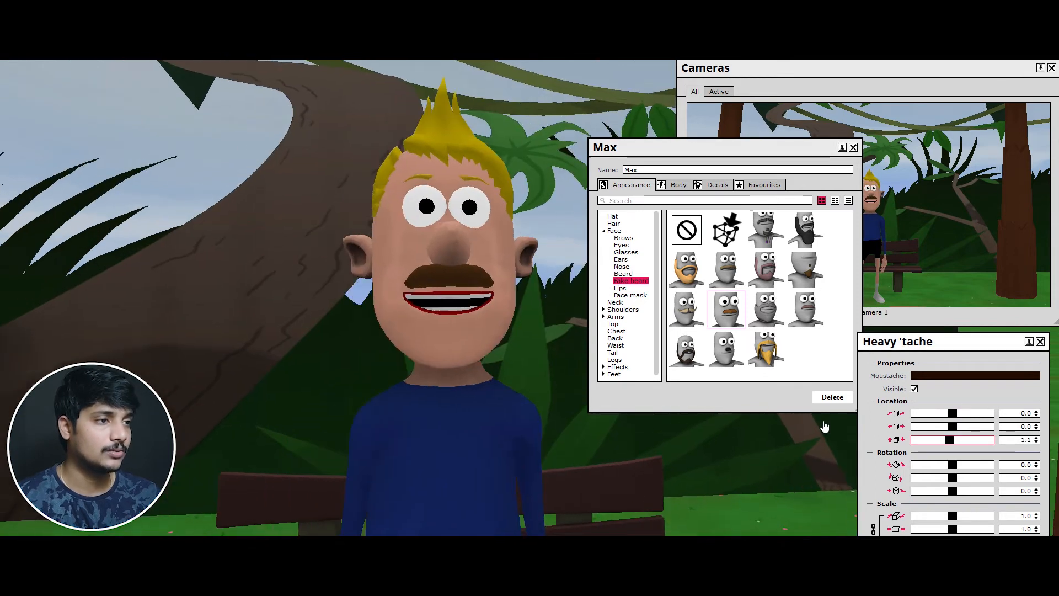
right_click_drag(825, 427, 818, 402)
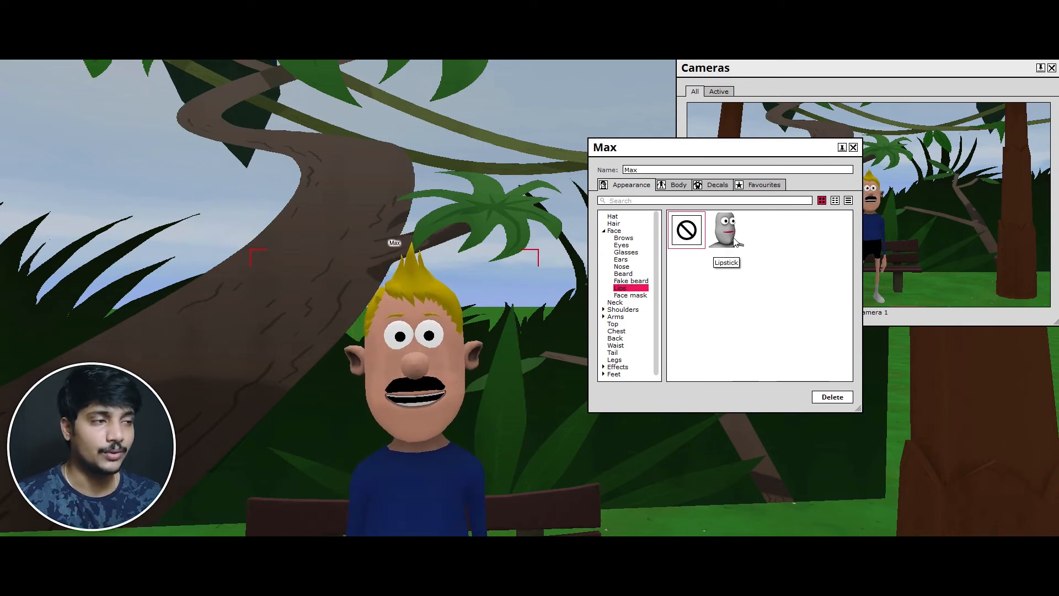
Examine the items offered for the character's face and neck, including face masks, nose, brows, glasses and fake beards
left_click(630, 295)
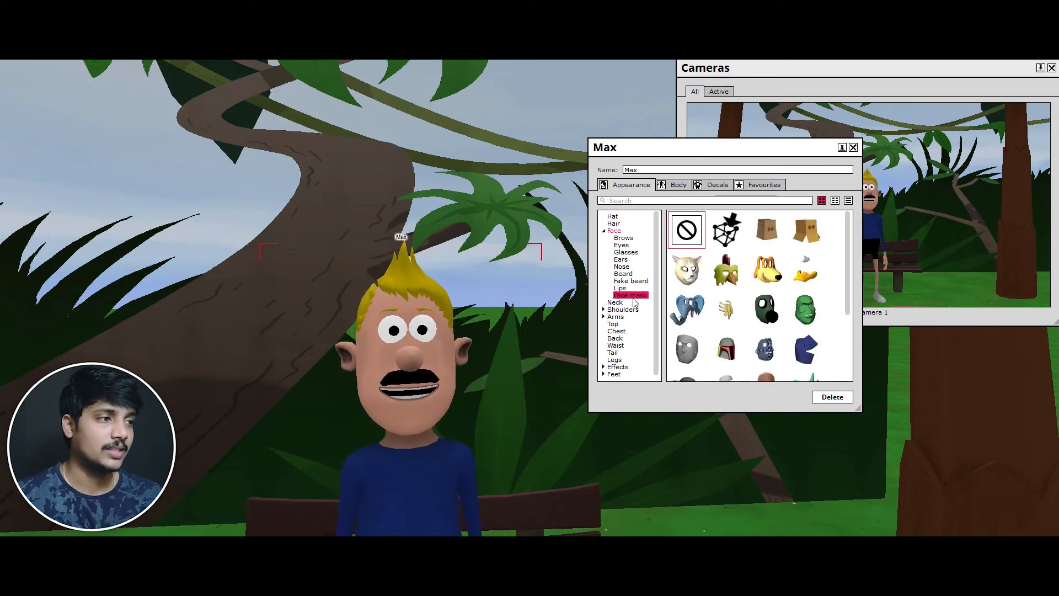
left_click(615, 302)
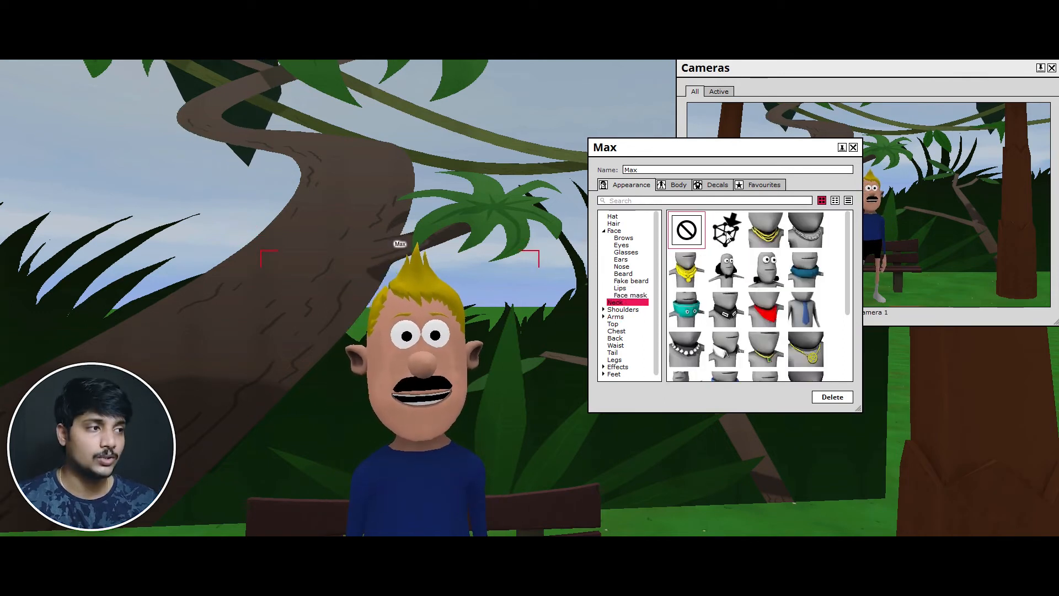
left_click(624, 296)
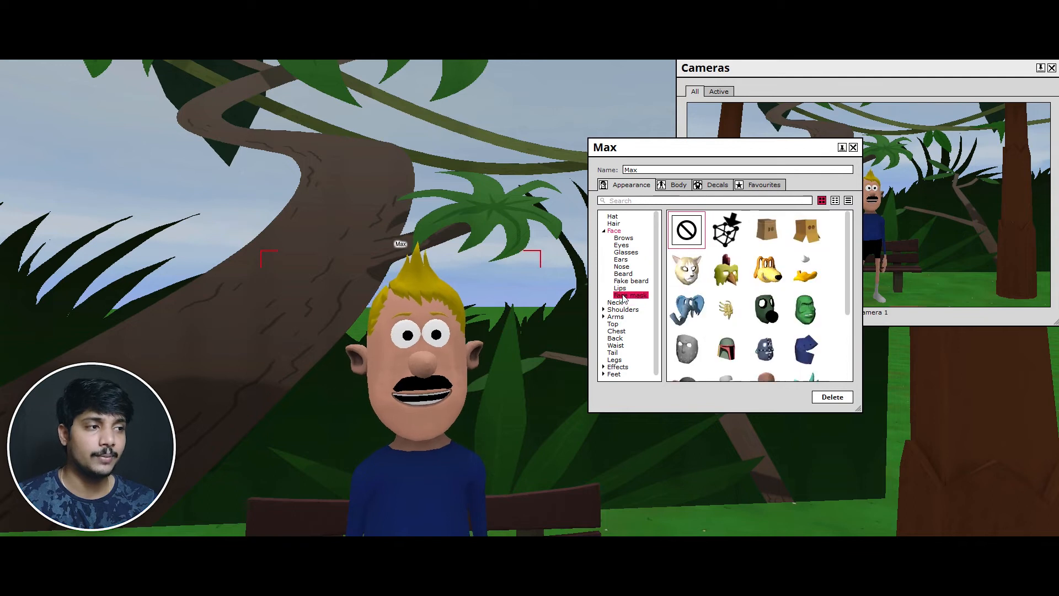
left_click(628, 267)
left_click(629, 238)
left_click(623, 232)
left_click(632, 239)
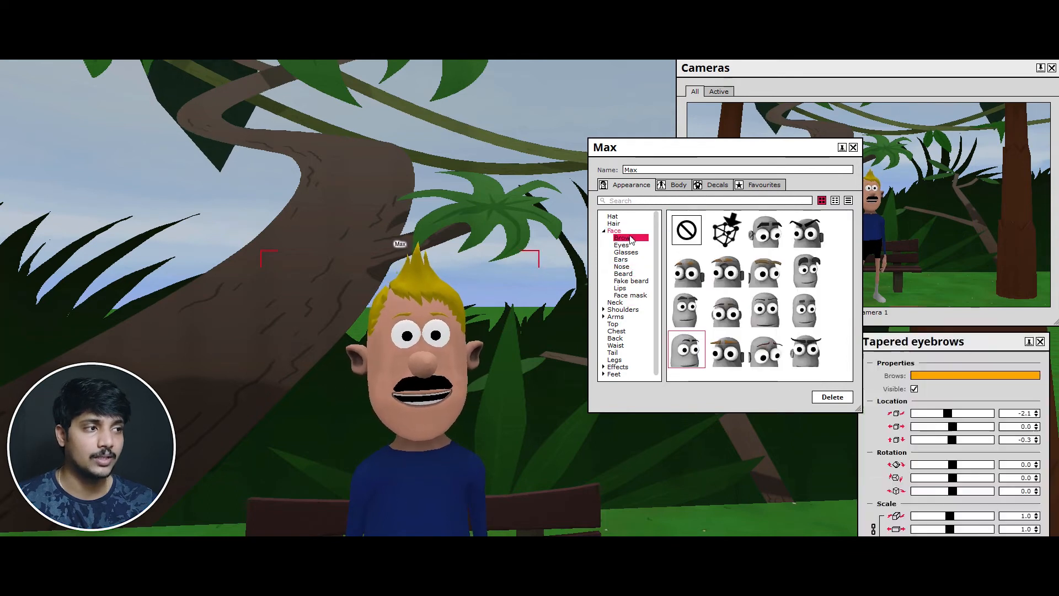
left_click(626, 252)
left_click(631, 281)
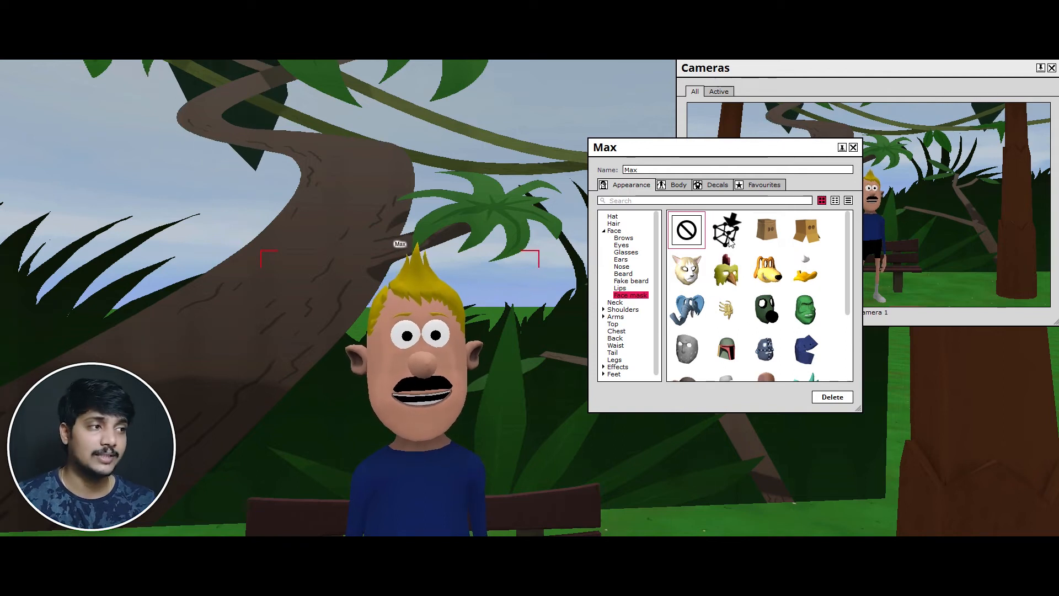
left_click(616, 302)
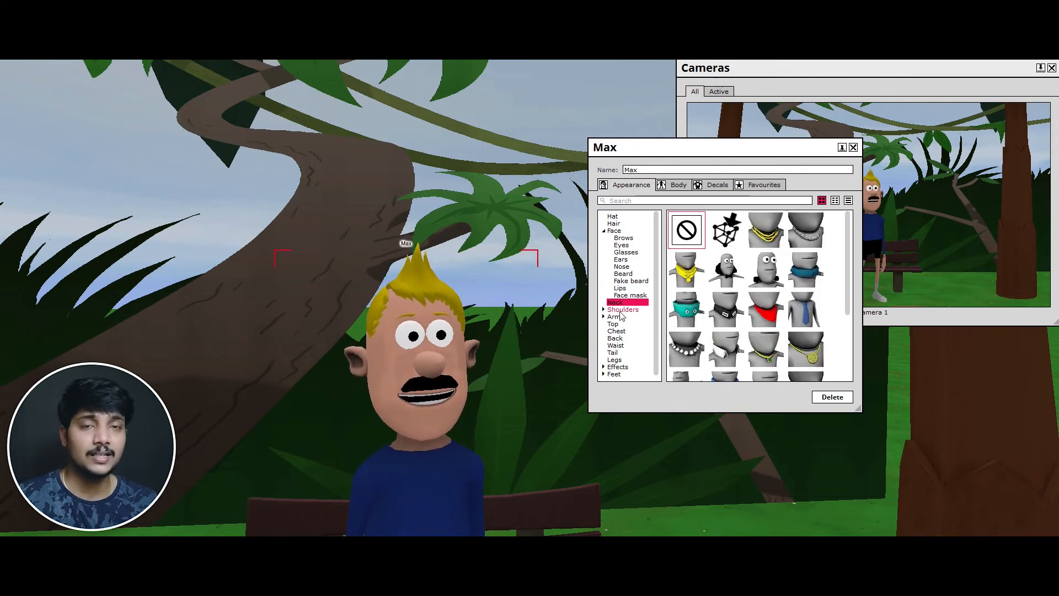
Give the character the Bandana hair and close his appearance settings
left_click(775, 320)
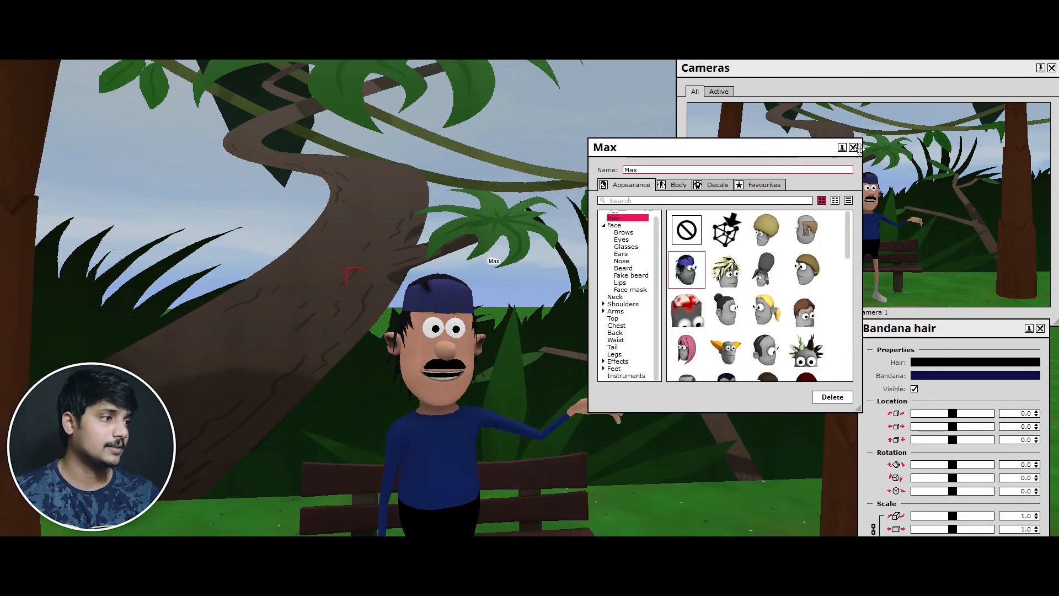
left_click(854, 148)
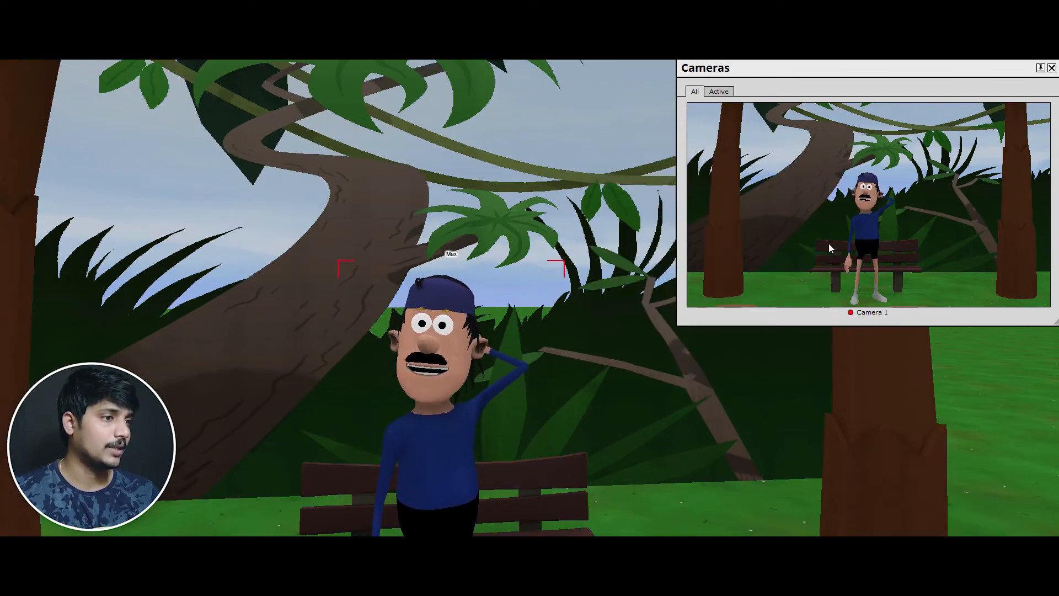
left_click_drag(531, 396, 531, 396)
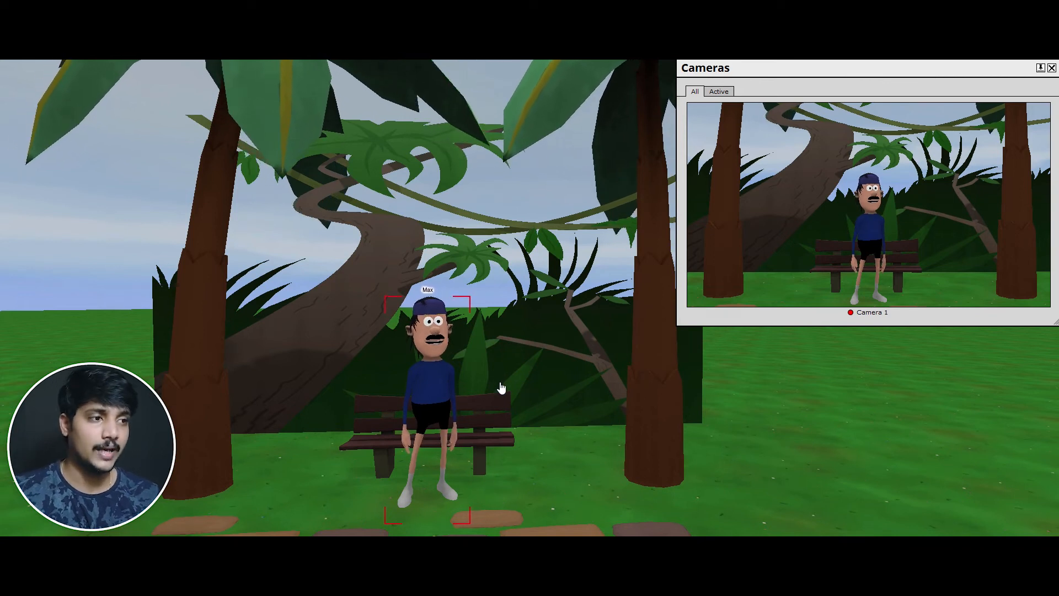
Reopen the character's appearance settings and look through the instruments and the effects categories
double_click(436, 386)
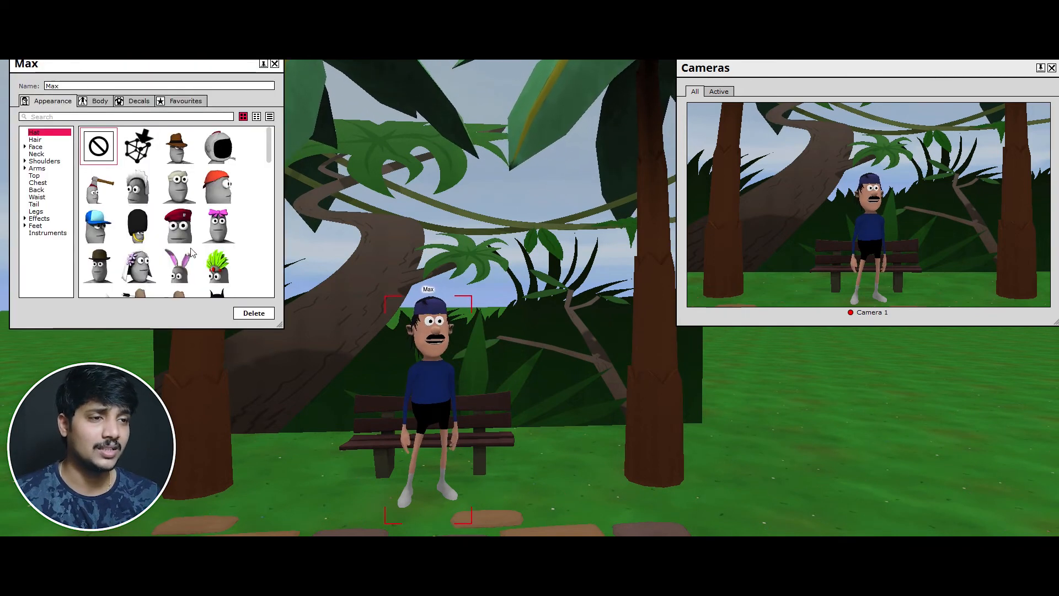
scroll(215, 215, "up", 5)
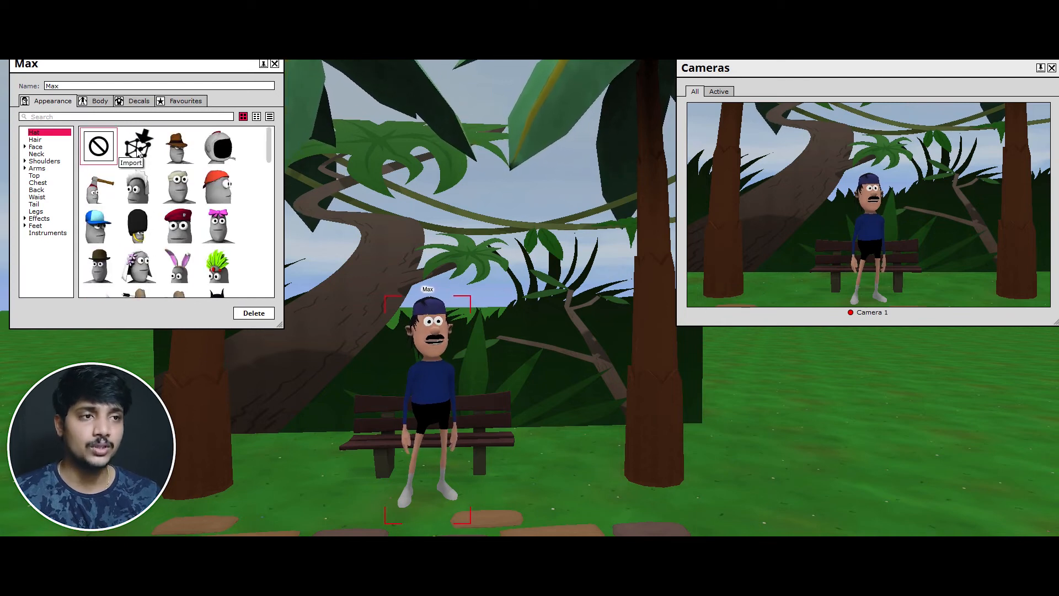
left_click(42, 233)
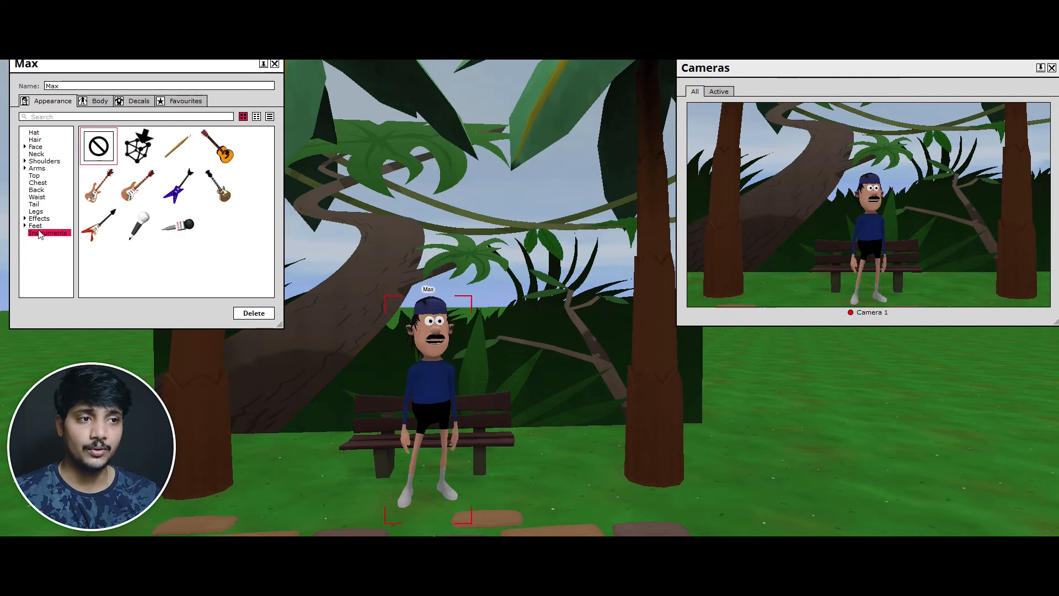
left_click(38, 219)
left_click(24, 218)
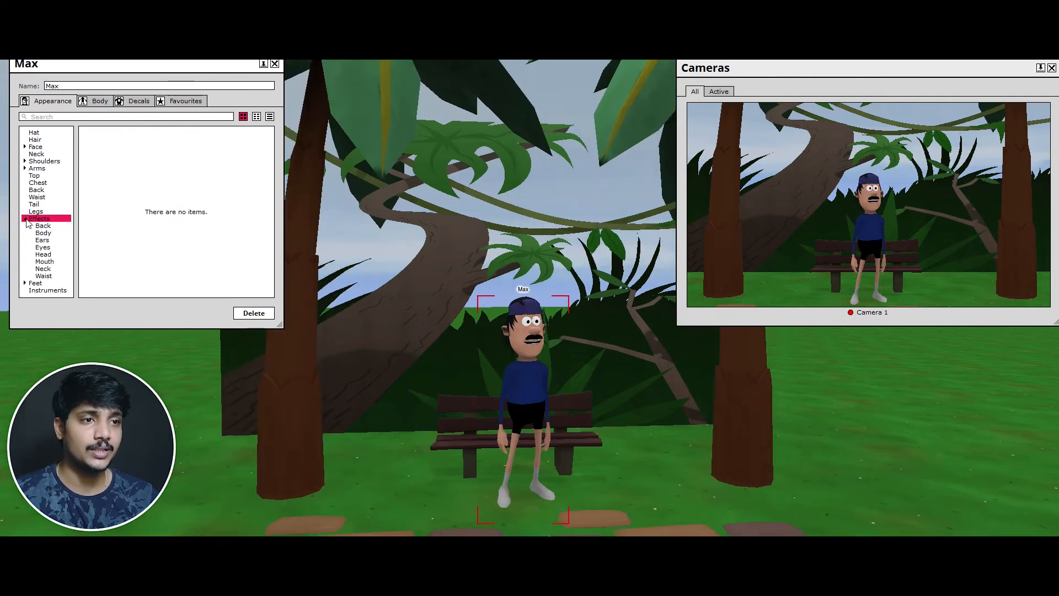
left_click(64, 247)
left_click(138, 146)
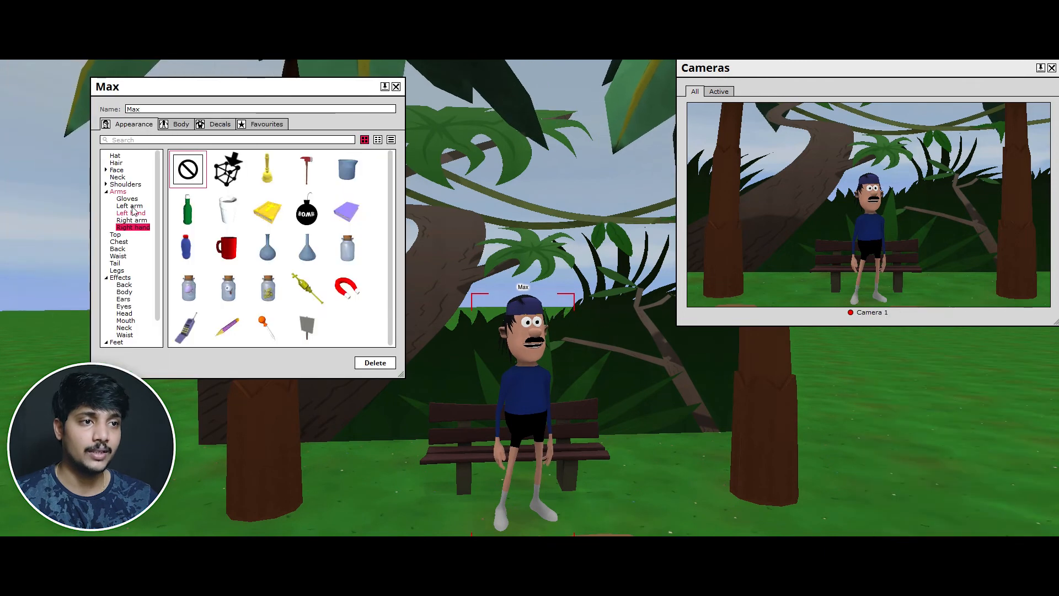
Put the Analogue watch on the character's left arm and the Axe in his left hand
left_click(129, 206)
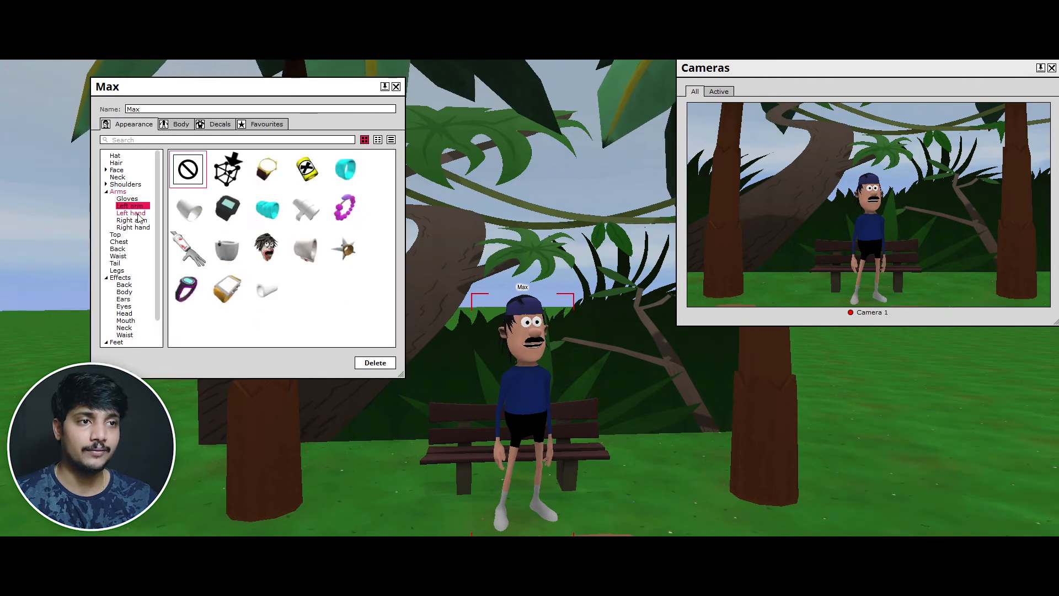
left_click(132, 214)
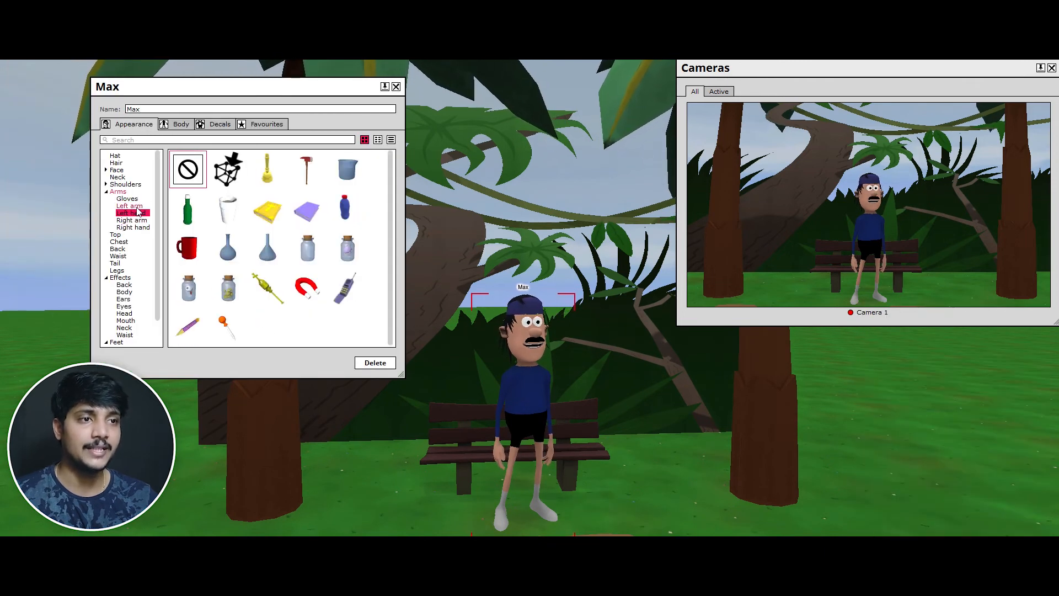
left_click(136, 207)
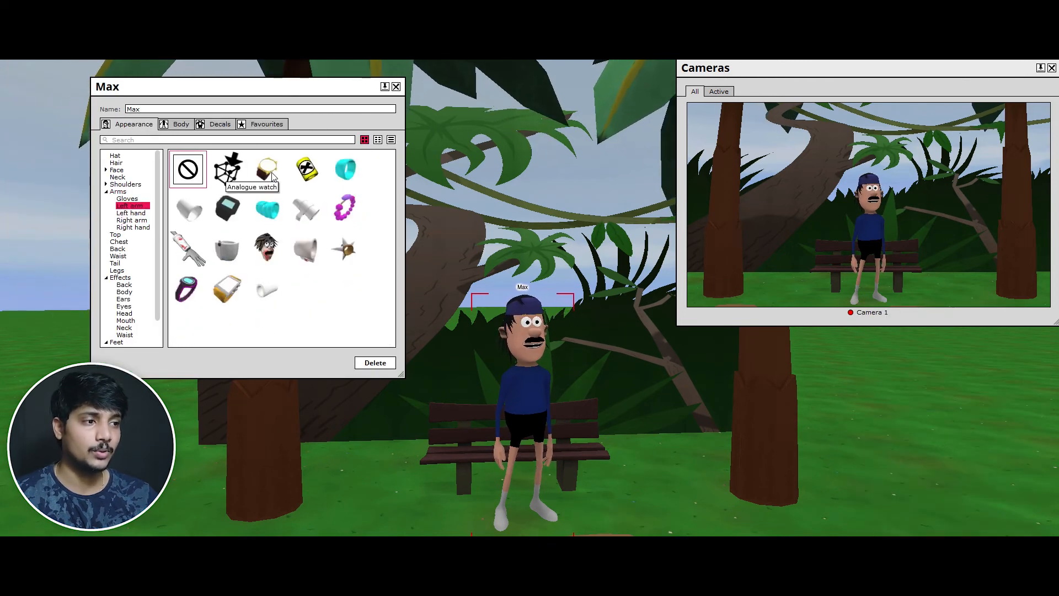
left_click(272, 175)
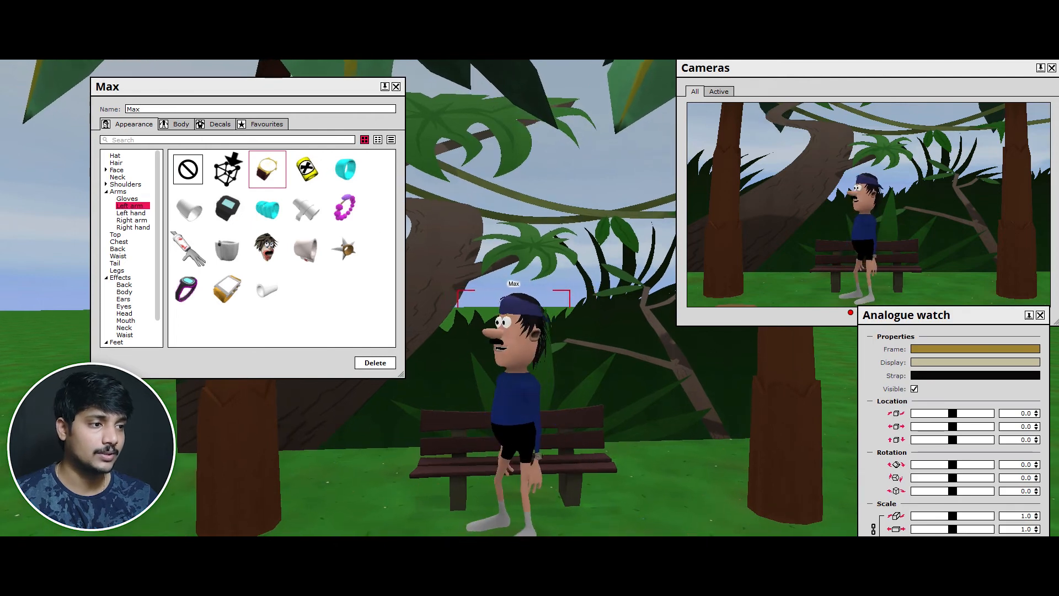
left_click(135, 214)
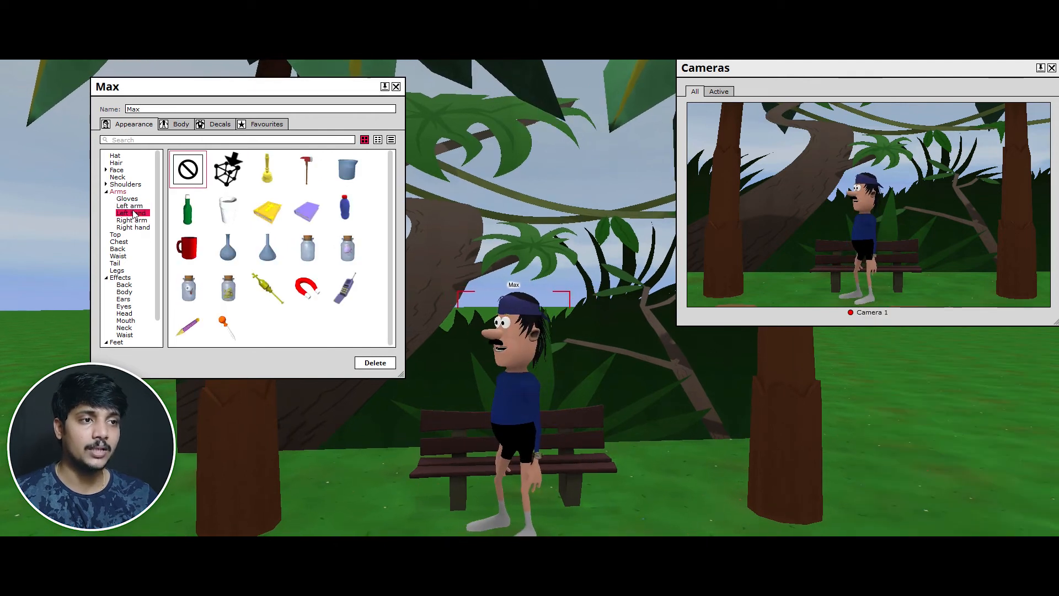
left_click(307, 168)
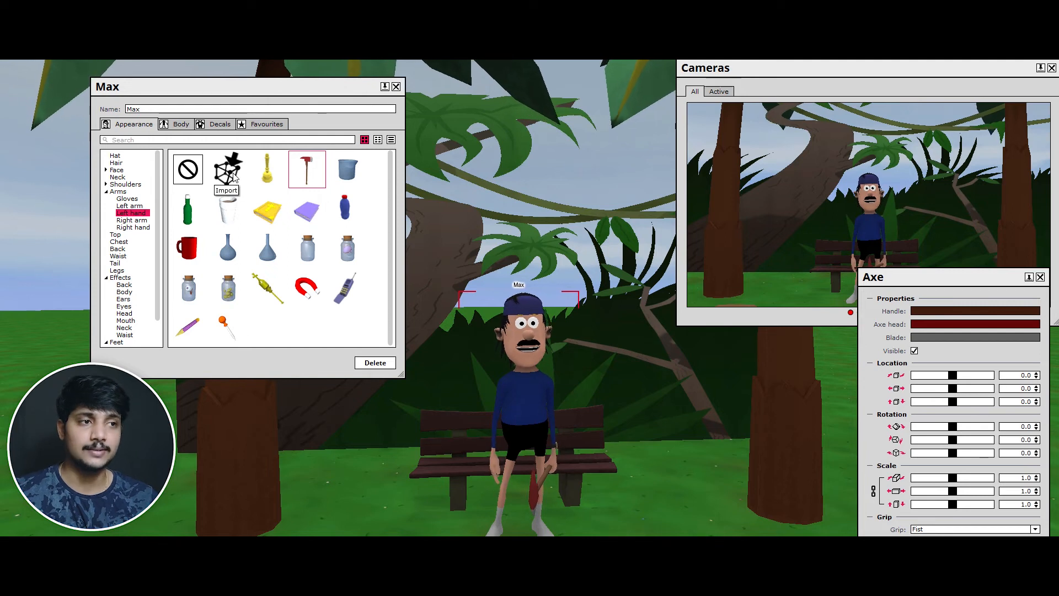
Open the character's body settings and toggle his visibility off and back on
left_click(177, 124)
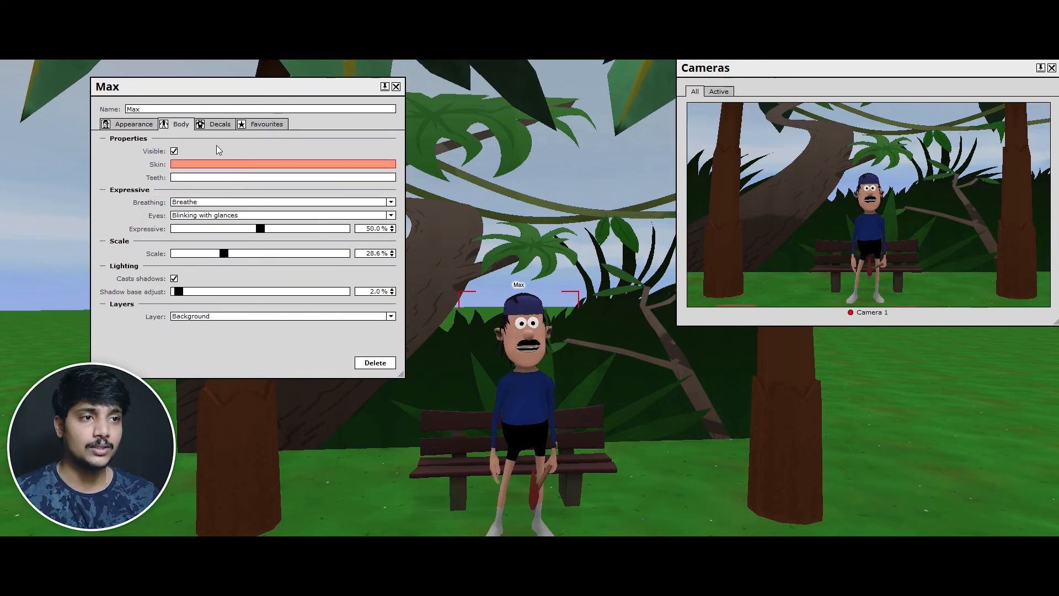
left_click(174, 151)
left_click(174, 151)
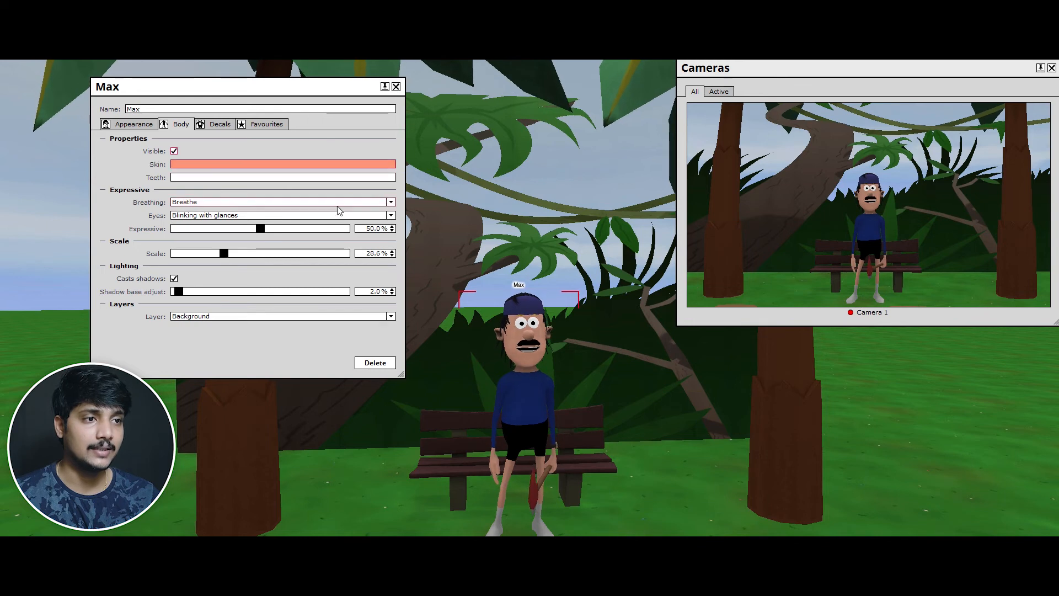
Check the character's breathing and eye behaviour options, keeping Breathe and Blinking with glances, and set Expressive to 100.0 %
left_click(191, 202)
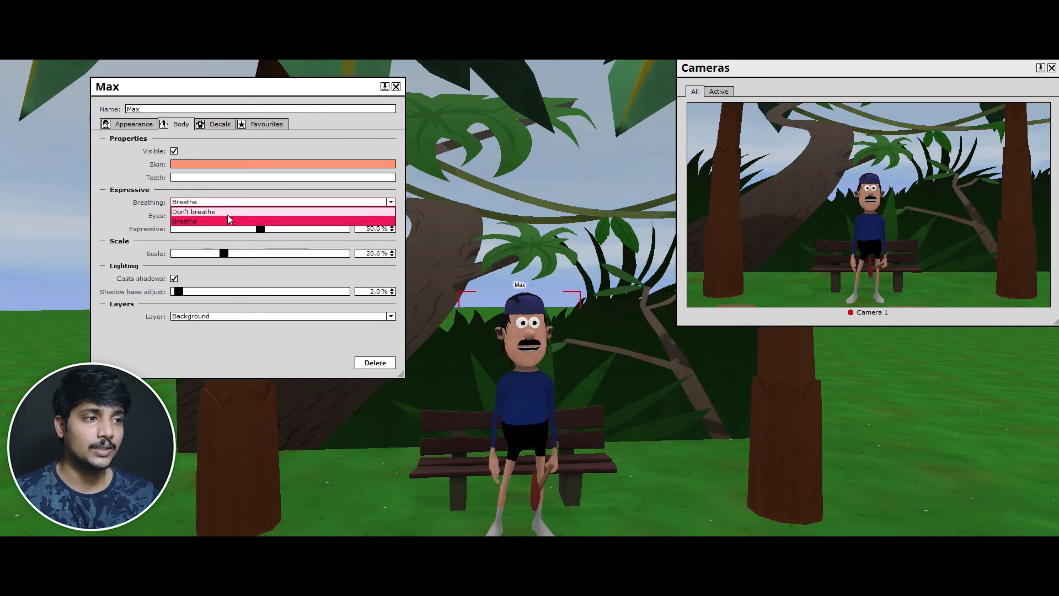
scroll(526, 358, "up", 5)
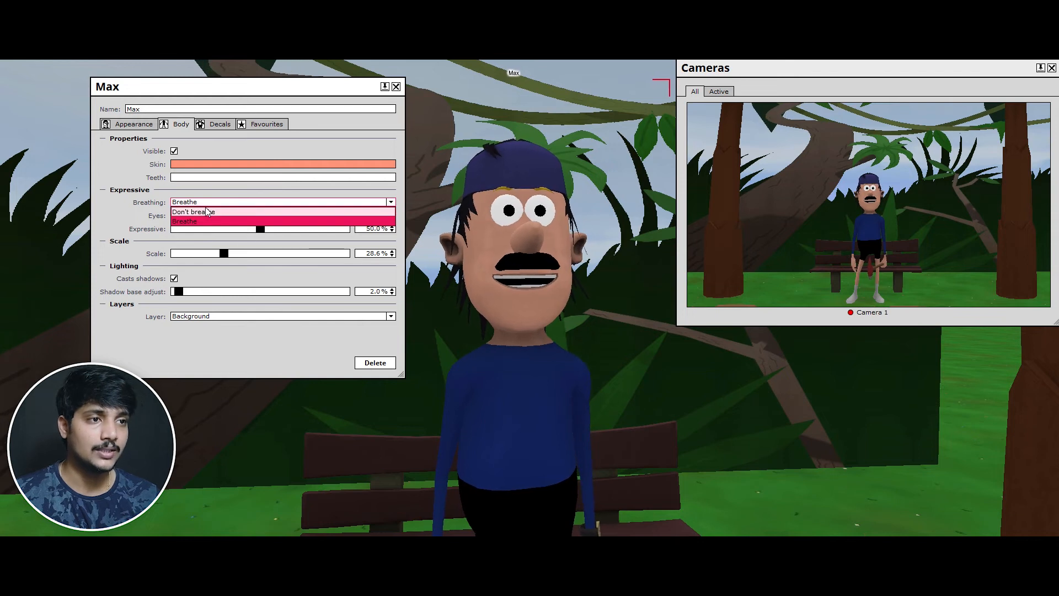
left_click(155, 206)
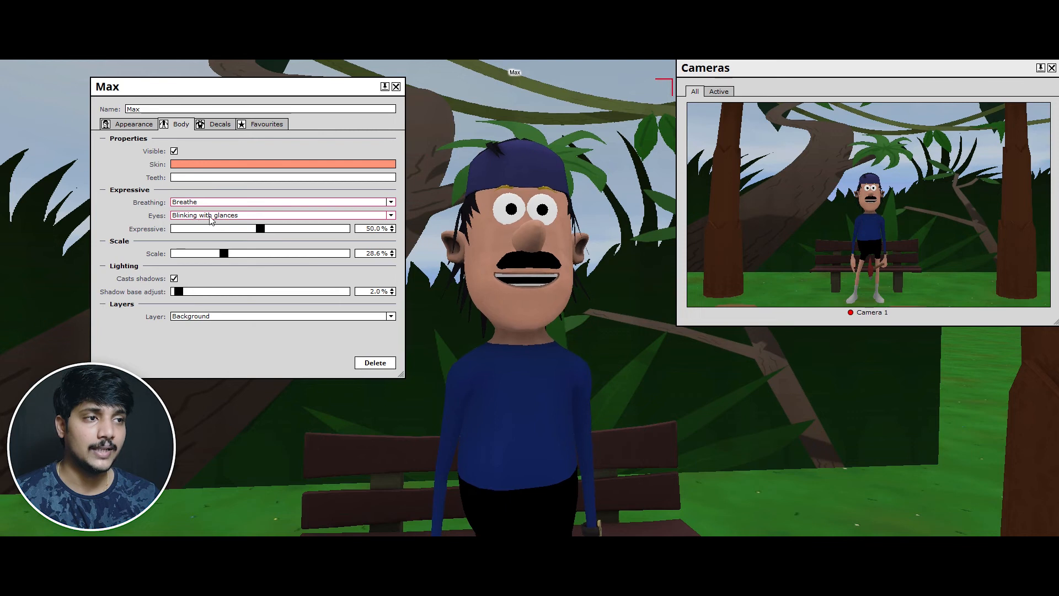
left_click(175, 216)
left_click(245, 217)
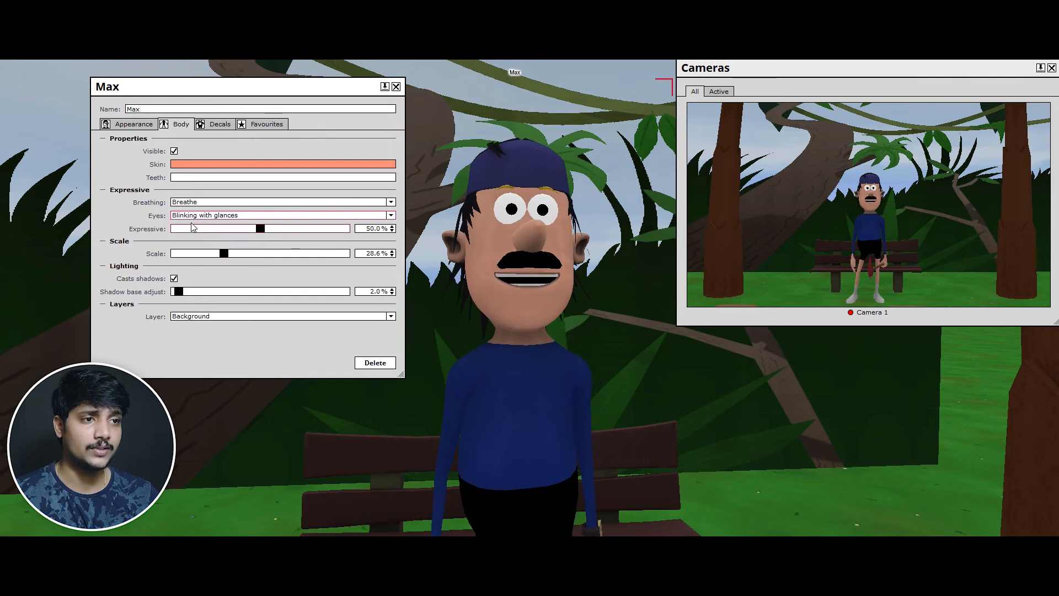
left_click_drag(260, 229, 399, 220)
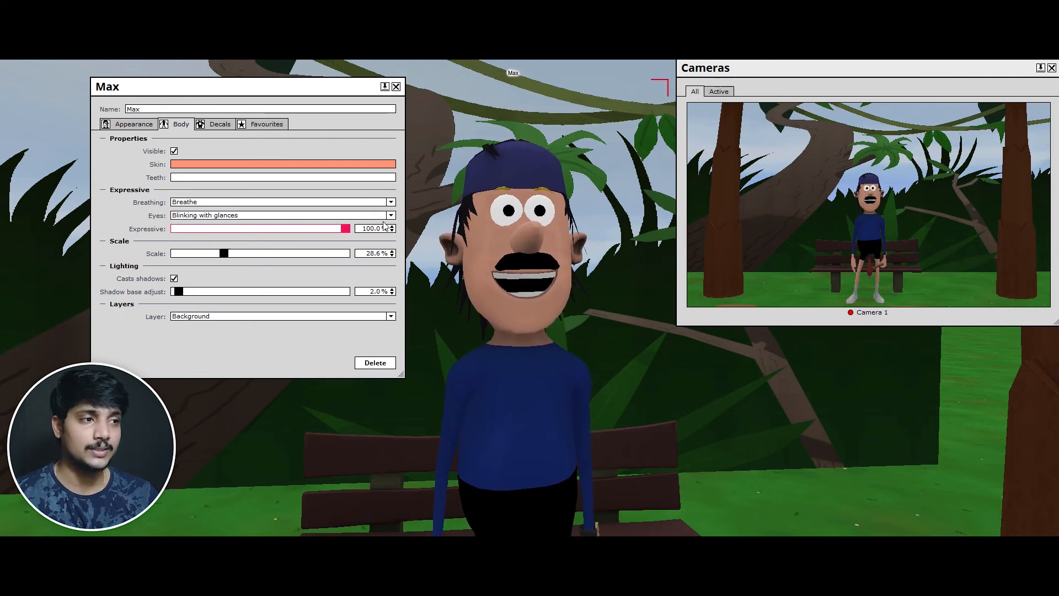
Set the character's Expressive to 17.5 % and Shadow base adjust to 2.3 %, toggling Casts shadows off and back on
scroll(228, 273, "down", 5)
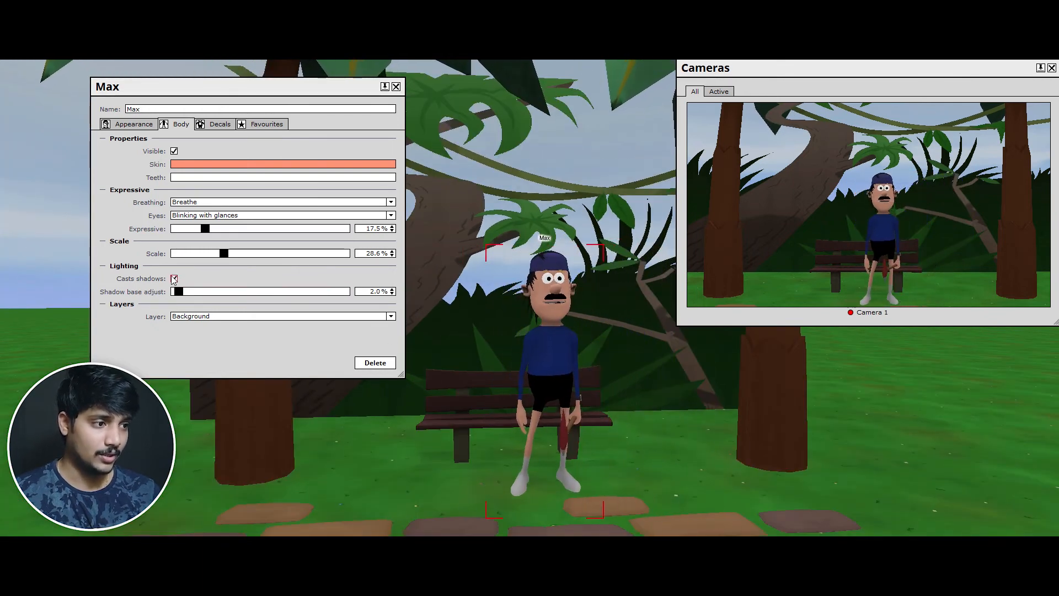
left_click(174, 278)
left_click(174, 278)
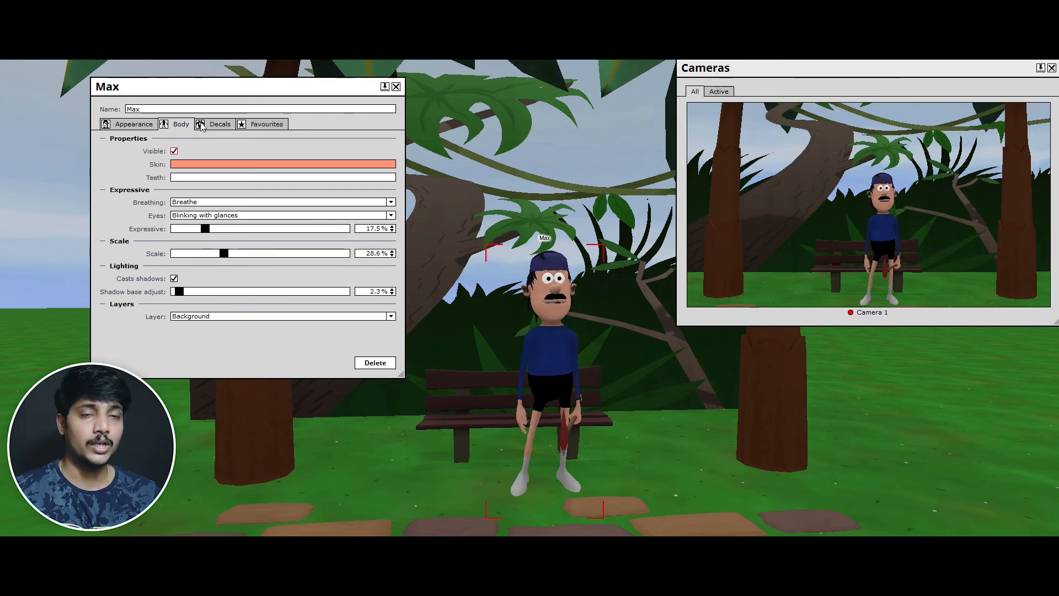
Look at the character's decal options and save him as a favourite named 123
left_click(200, 127)
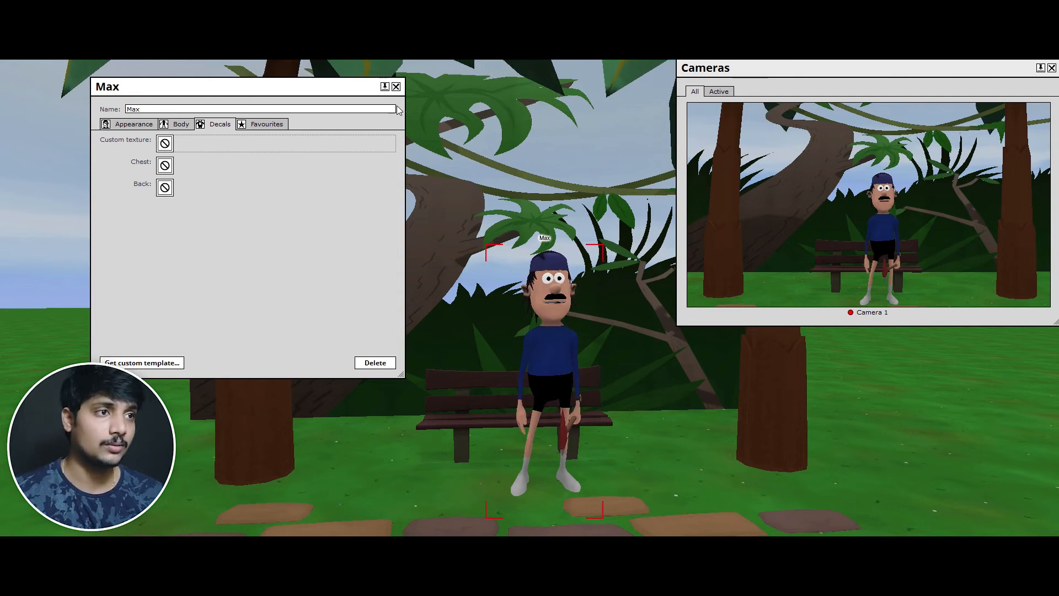
left_click(267, 125)
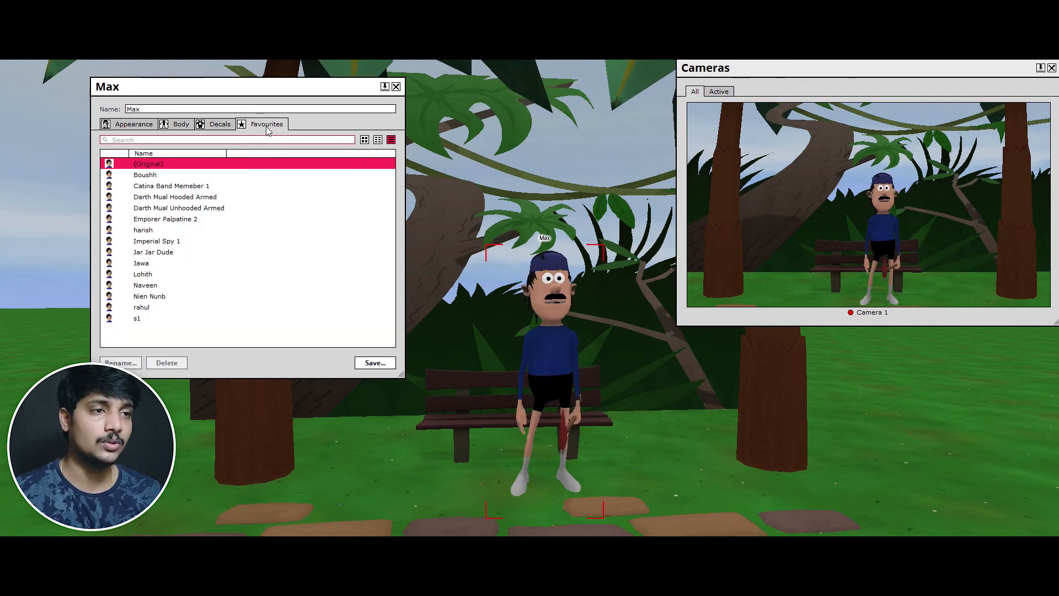
left_click(389, 367)
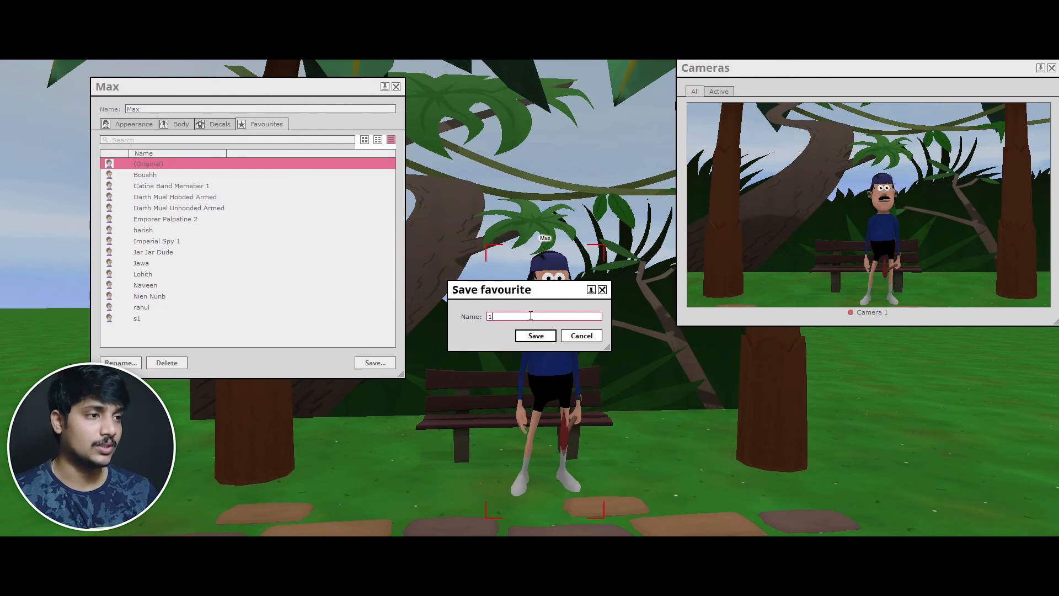
type("123")
key("Return")
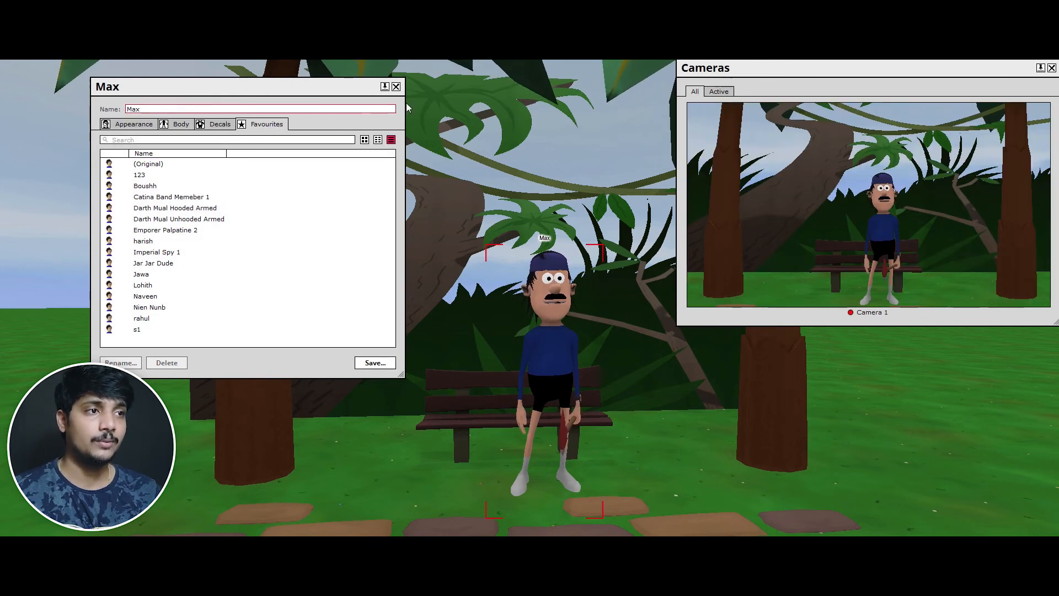
left_click(396, 87)
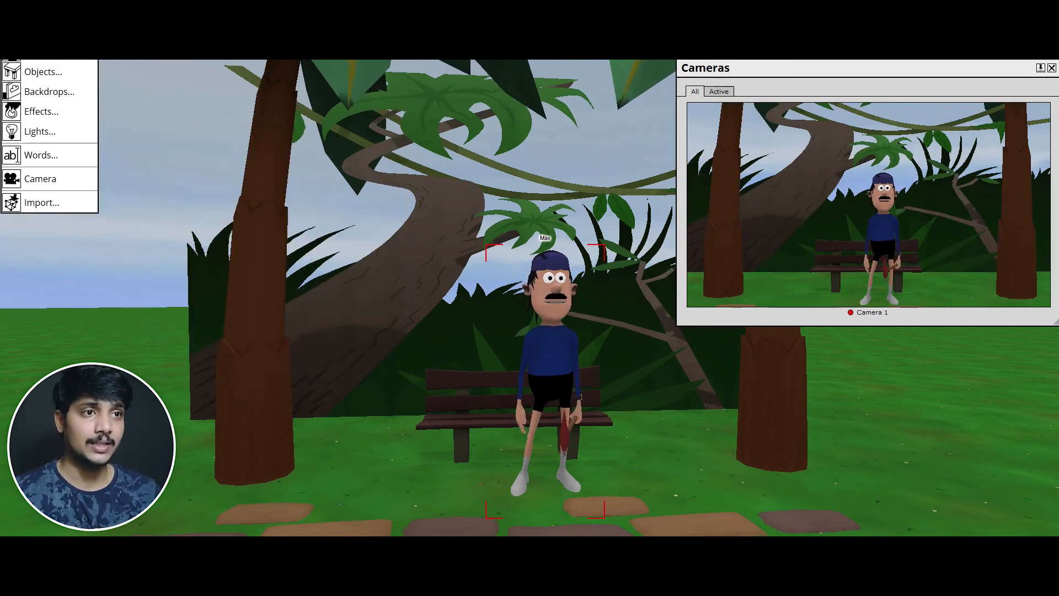
Find the favourite 123 in the creation library and place it in the scene as a second character
left_click(44, 53)
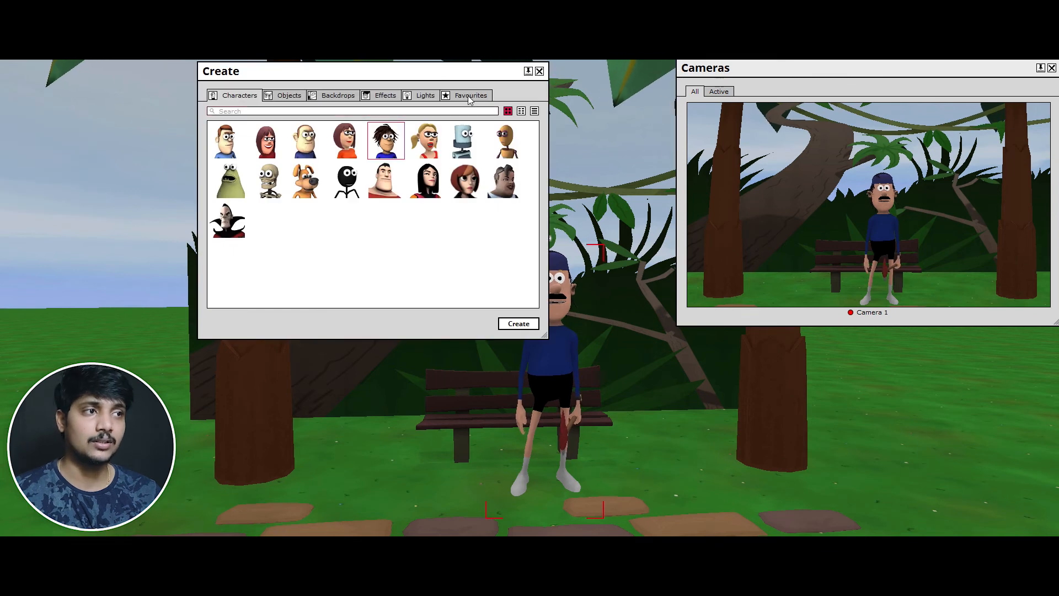
left_click(467, 98)
type("123")
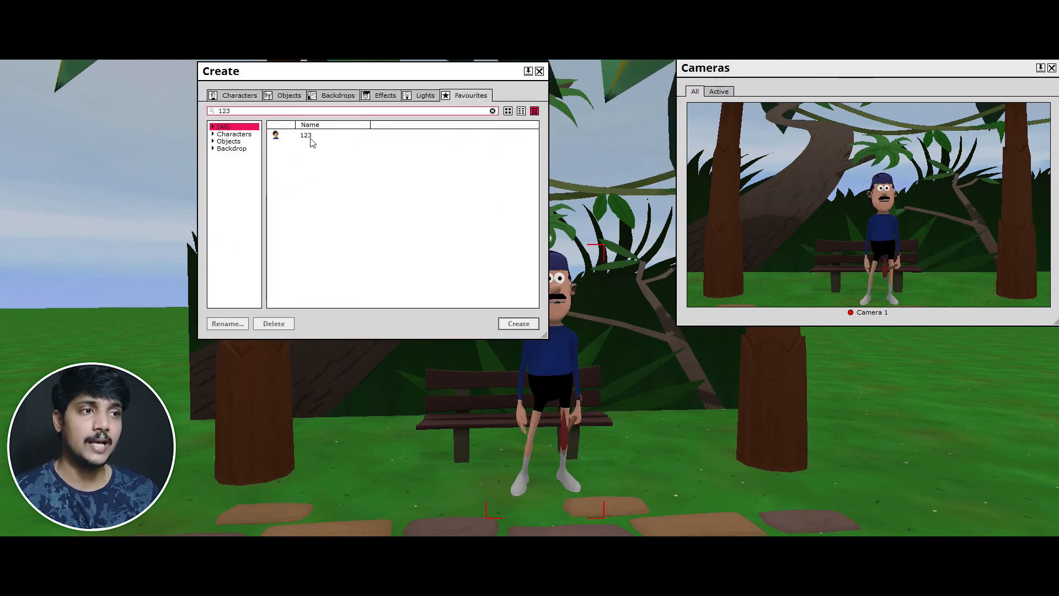
left_click(308, 135)
left_click(518, 323)
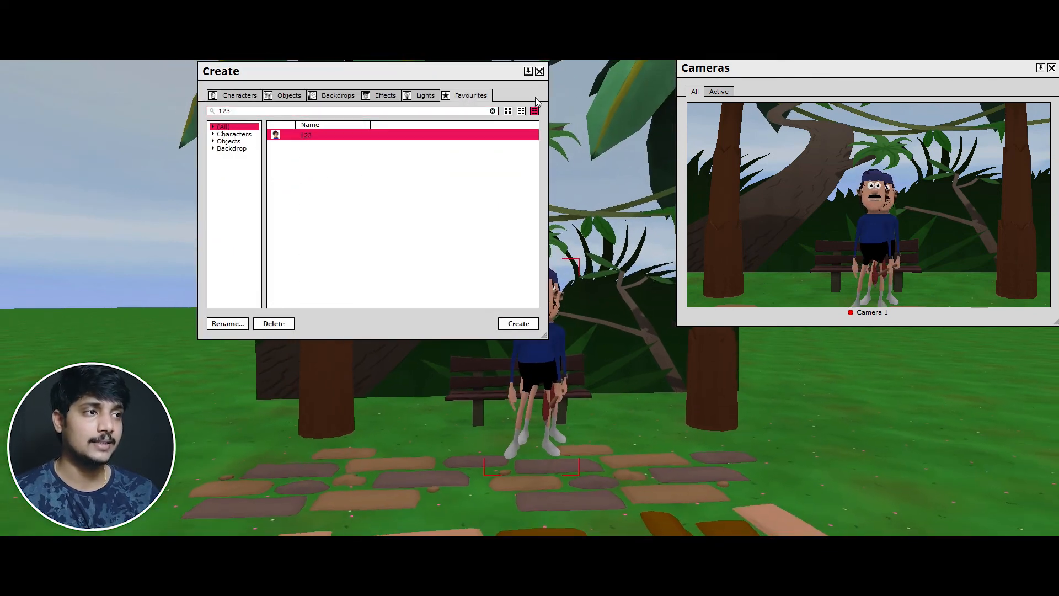
left_click(540, 72)
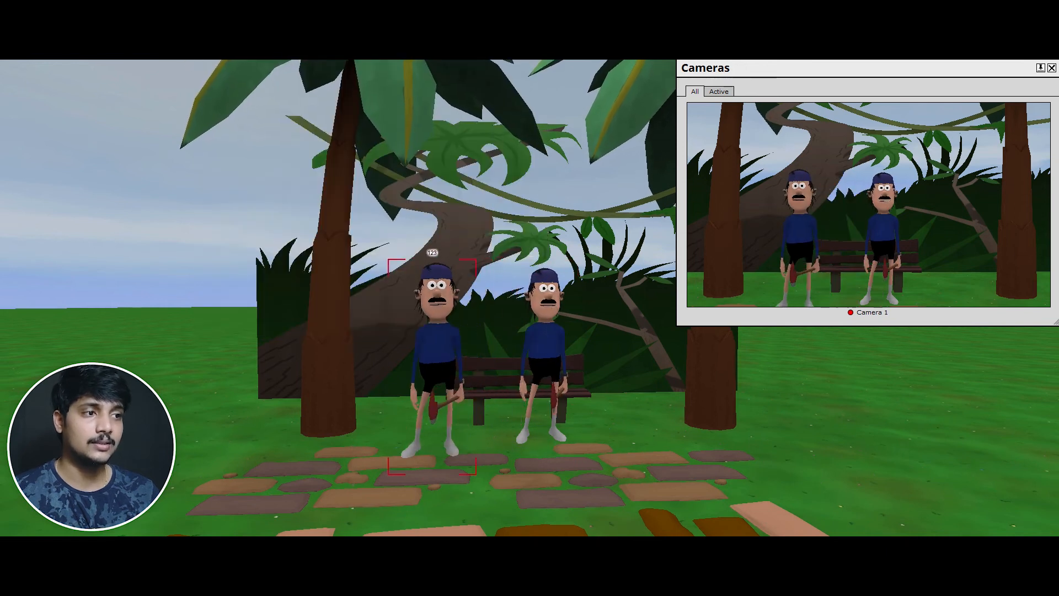
Prepare the character's actions with the initial state Sit and remove the axe from his hand
right_click_drag(589, 356, 782, 428)
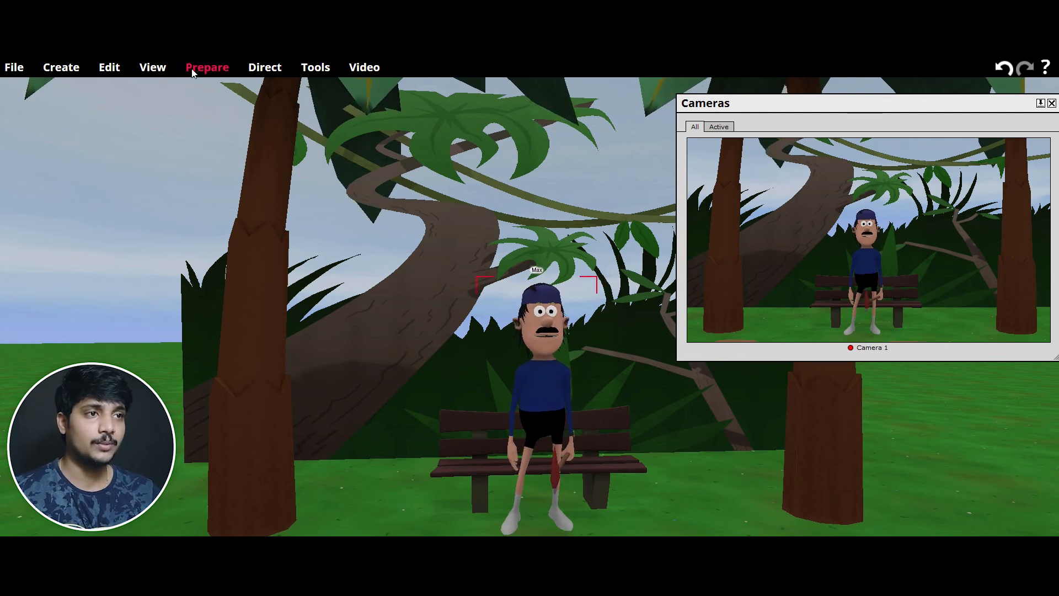
left_click(212, 74)
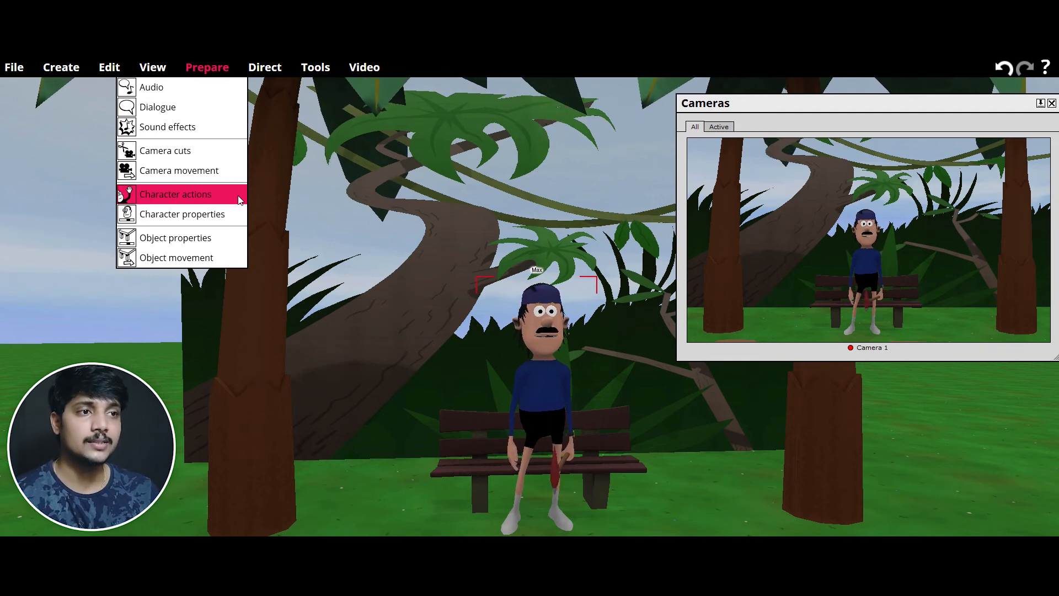
left_click(178, 196)
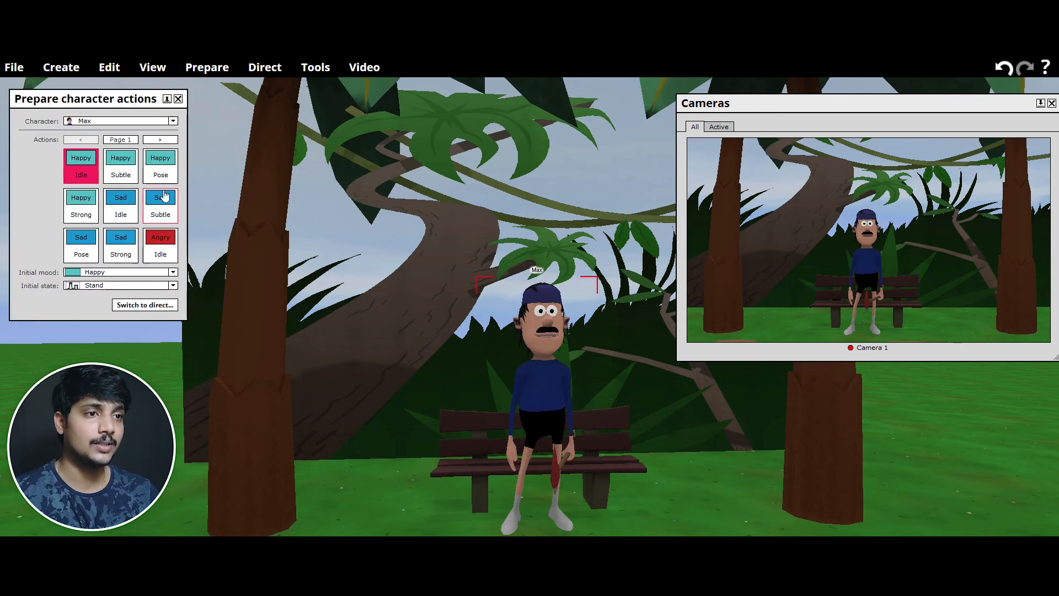
left_click(94, 286)
left_click(92, 307)
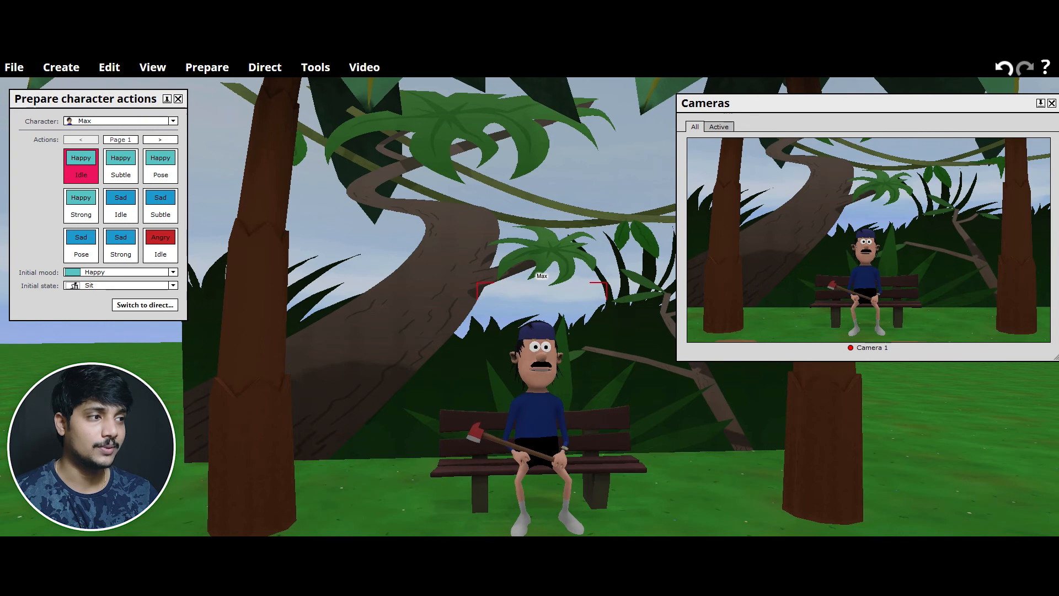
left_click(178, 98)
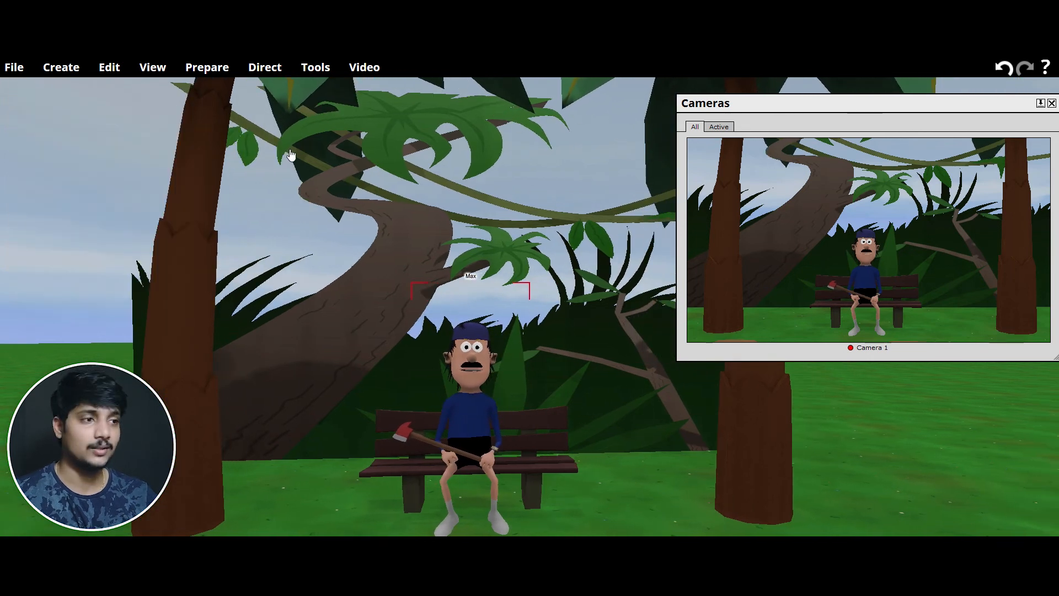
double_click(471, 405)
left_click(275, 99)
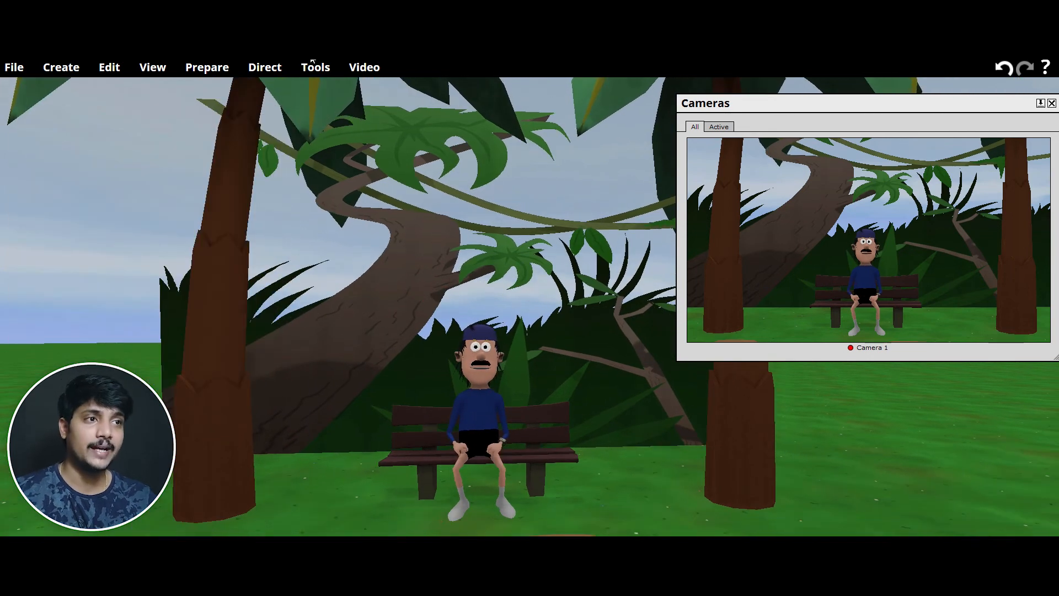
Open the directing options for the character's actions and switch to preparing the actions
left_click(264, 67)
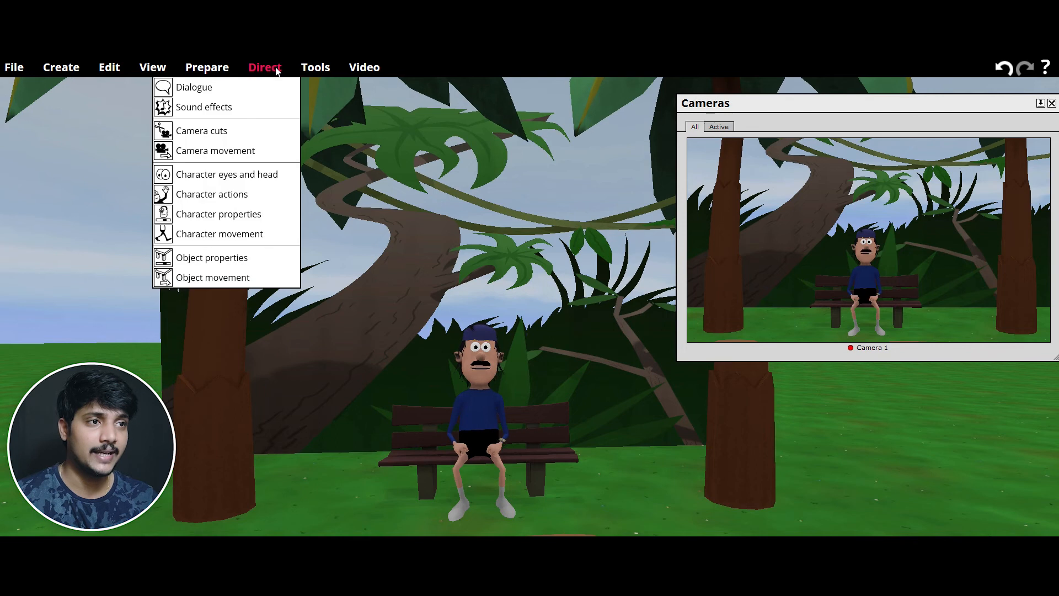
left_click(220, 194)
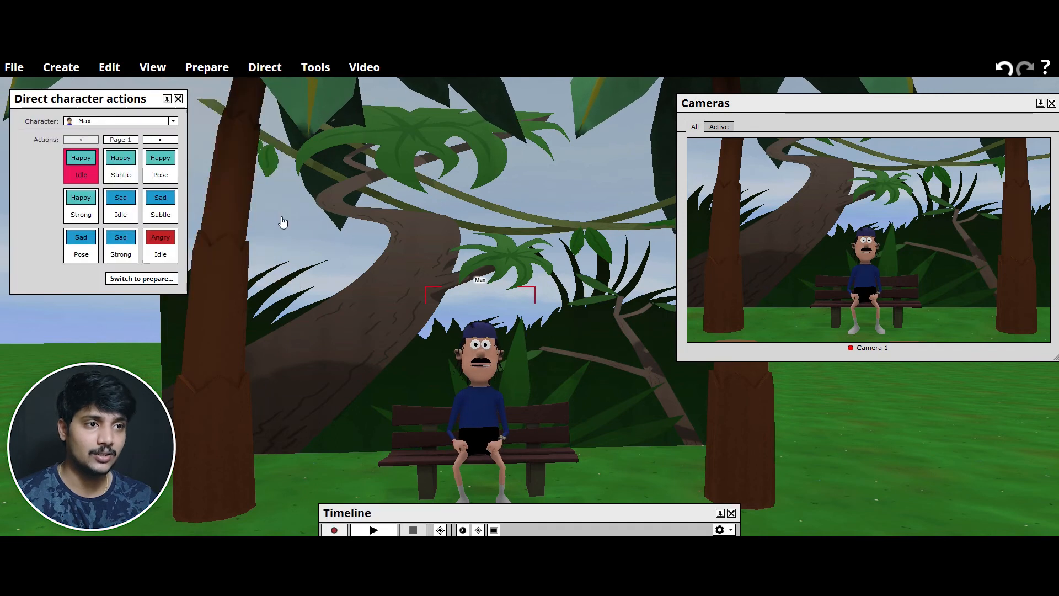
left_click(153, 279)
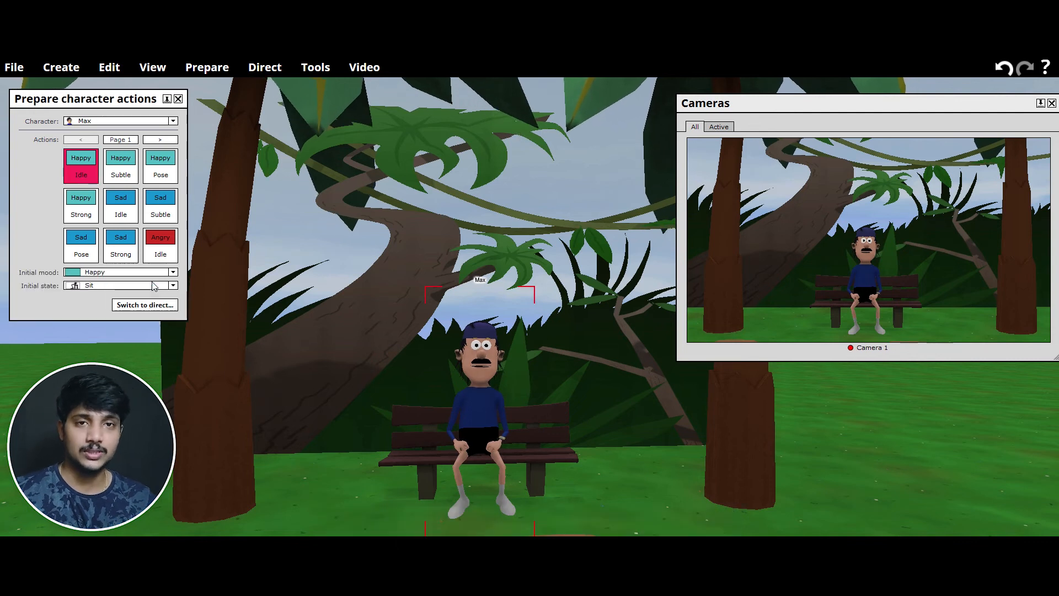
Open the action library for the Happy Subtle slot and preview actions, browsing the Bass, Guitar, Scared and Angry categories
left_click(119, 167)
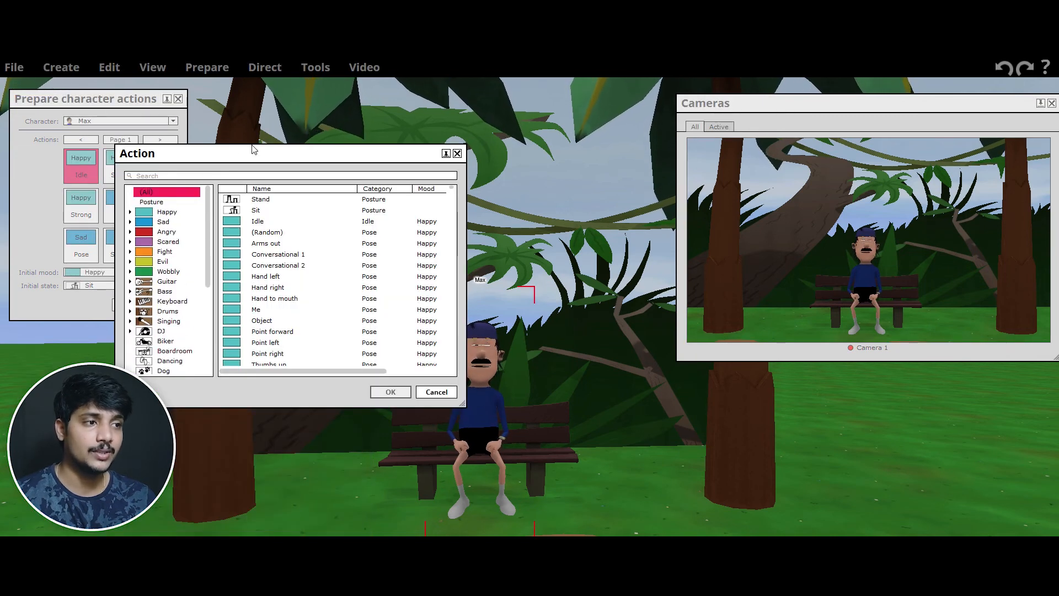
left_click_drag(253, 149, 197, 304)
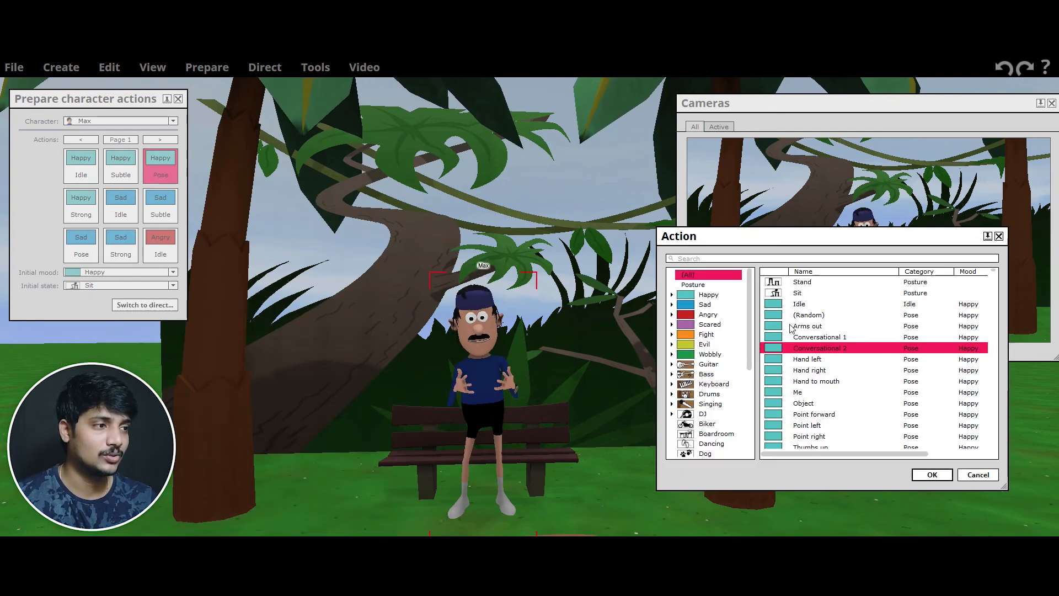
left_click(706, 374)
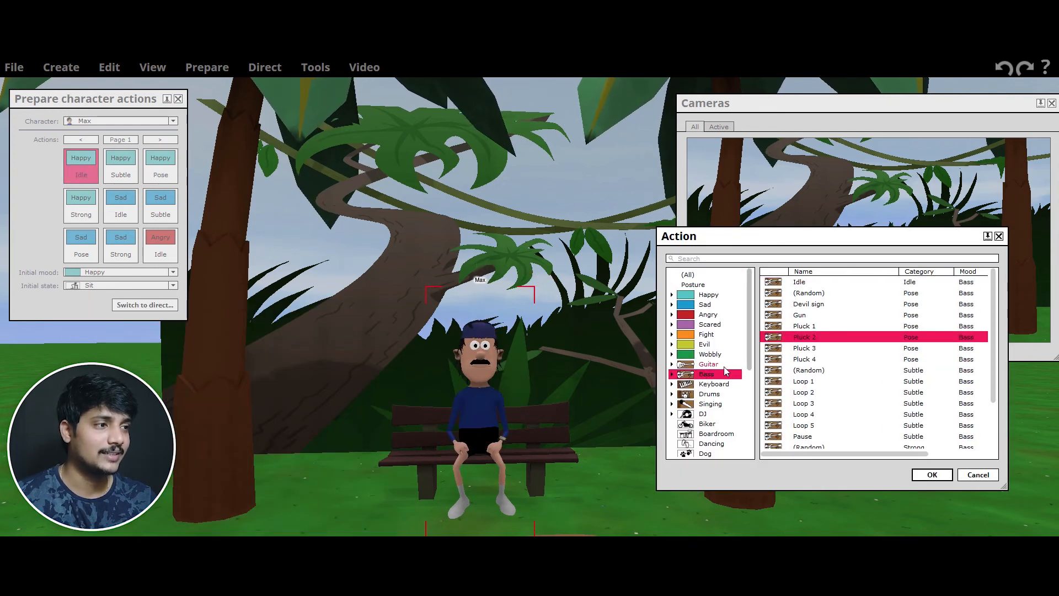
left_click(708, 364)
left_click(717, 325)
left_click(709, 314)
left_click(801, 335)
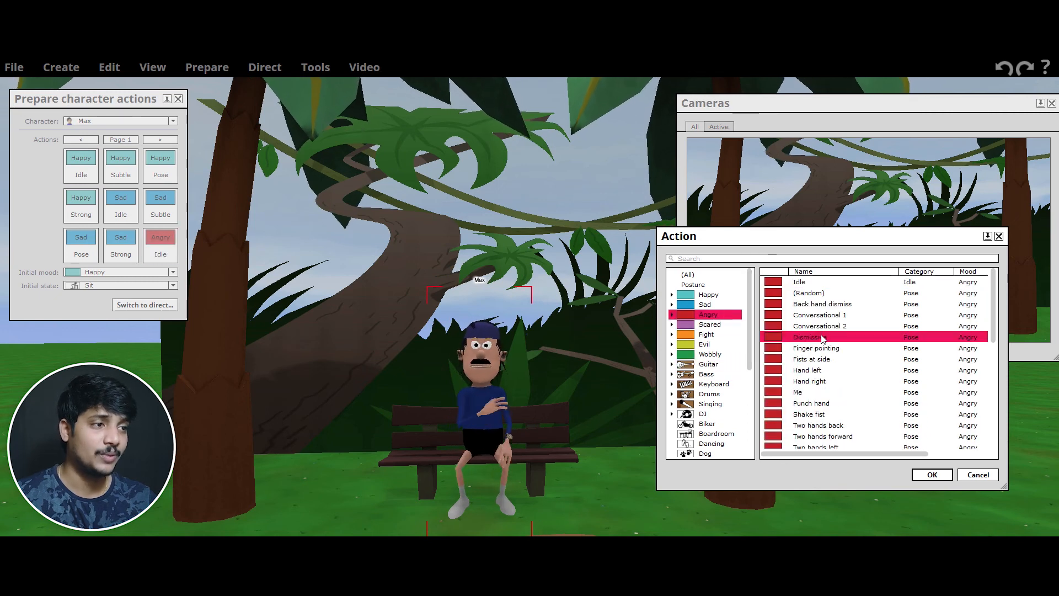
left_click(689, 275)
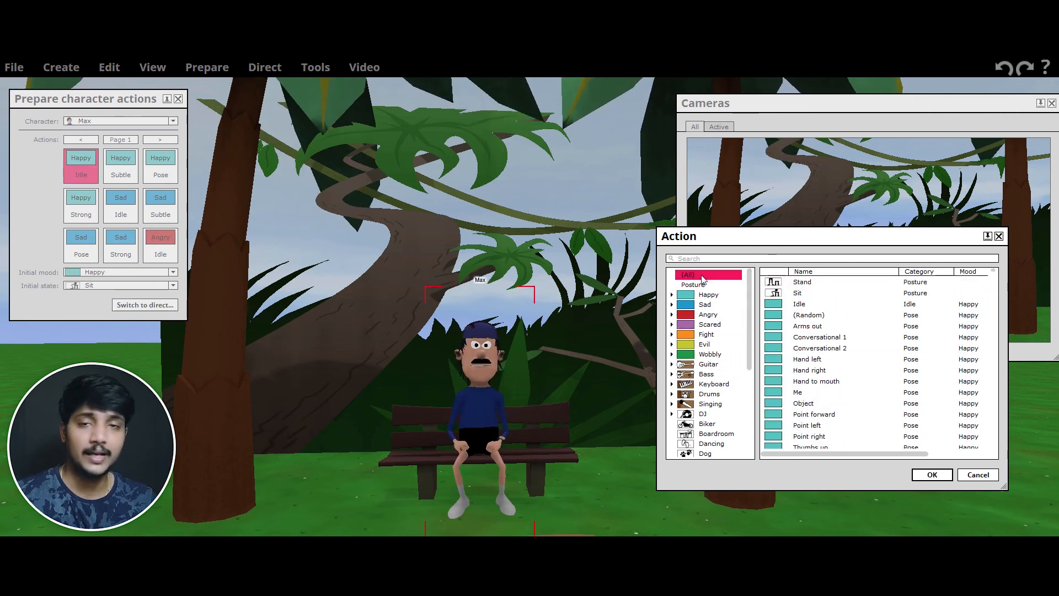
Search all actions for "wave" and assign the Happy Wave action to the chosen slot
left_click(803, 258)
type("wave")
left_click(803, 293)
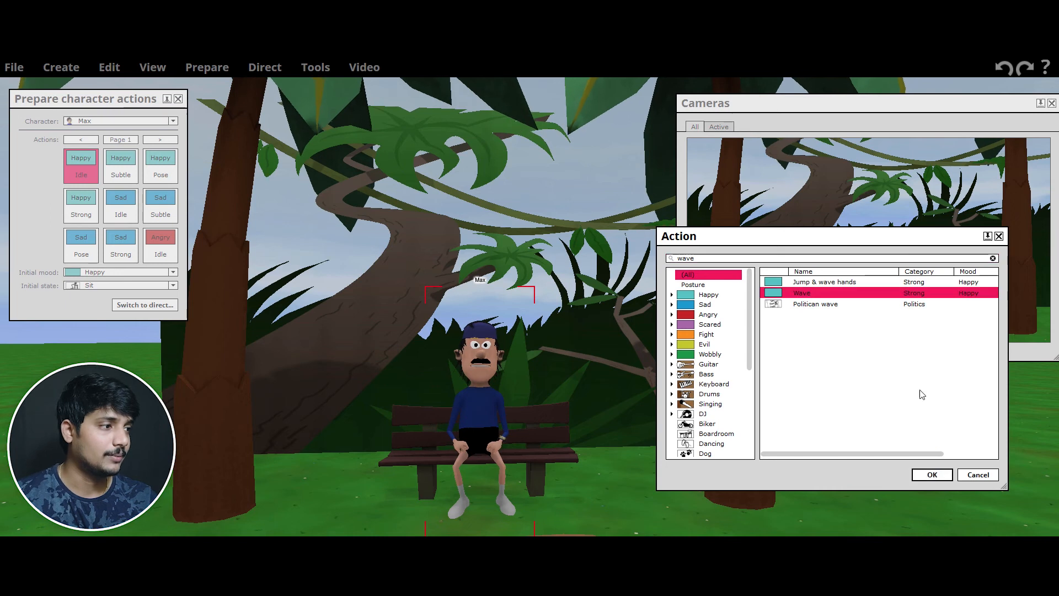
left_click(932, 475)
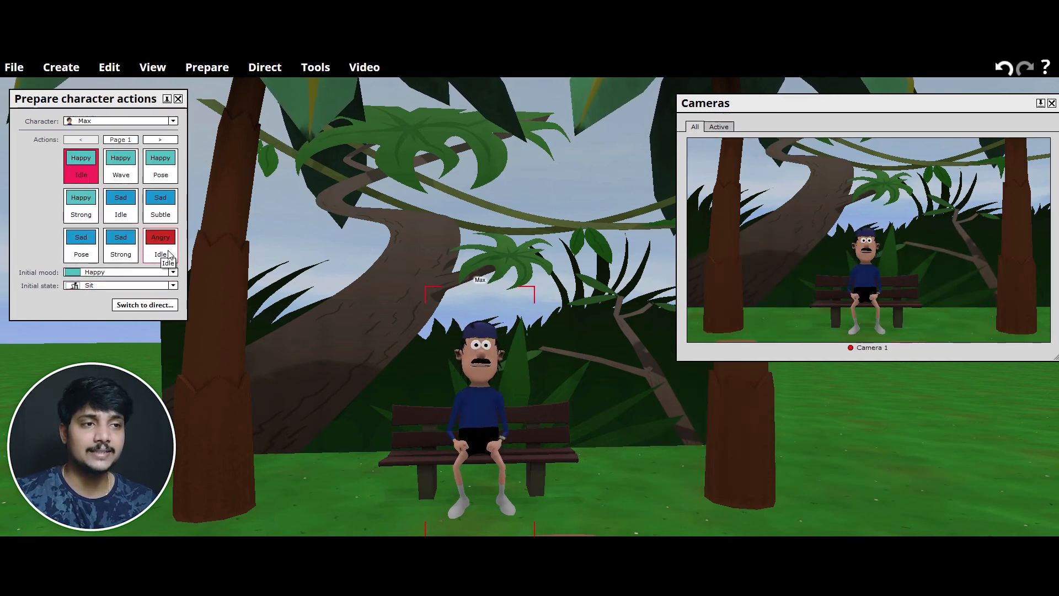
Switch to directing the character's actions and record a take in which he performs the Happy Wave action
left_click(142, 305)
left_click_drag(349, 510, 222, 478)
left_click_drag(223, 478, 222, 477)
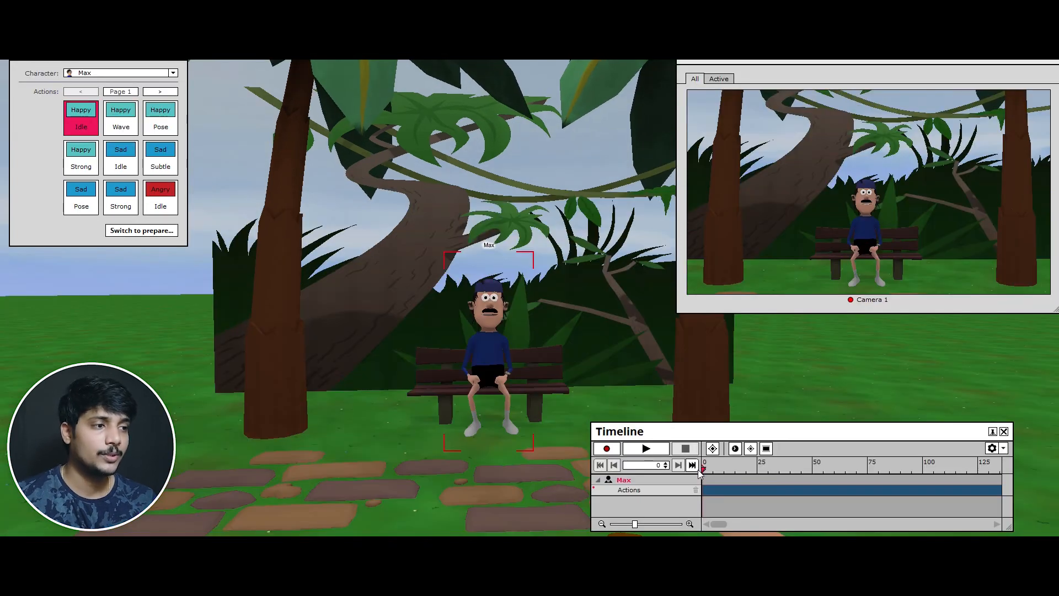
left_click(607, 449)
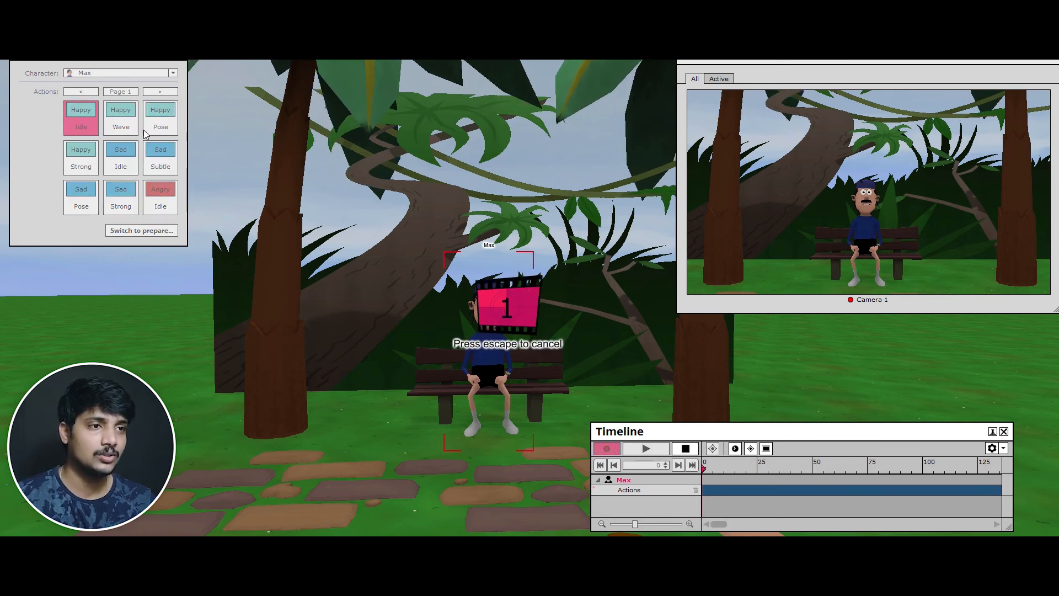
left_click(122, 112)
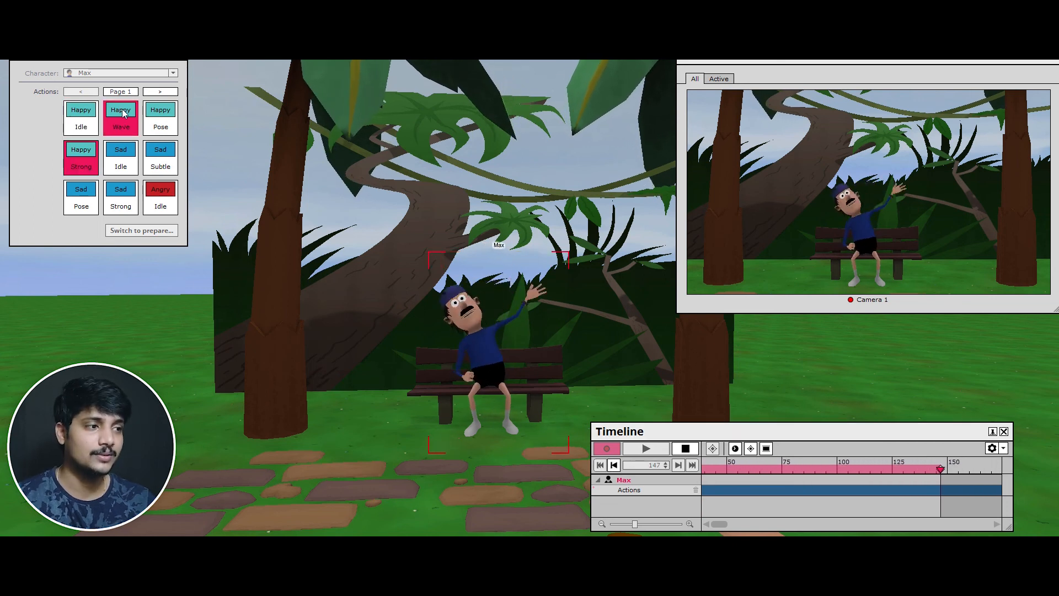
left_click(686, 449)
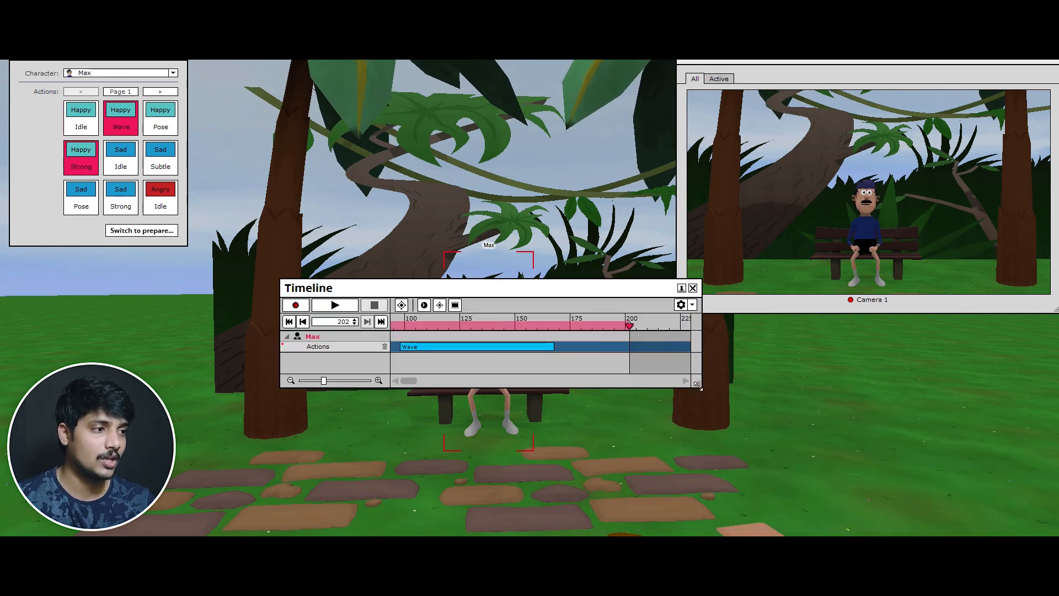
Enlarge the timeline, move the Wave action close to the start, and shorten the scene to end at frame 92
left_click_drag(698, 386, 928, 458)
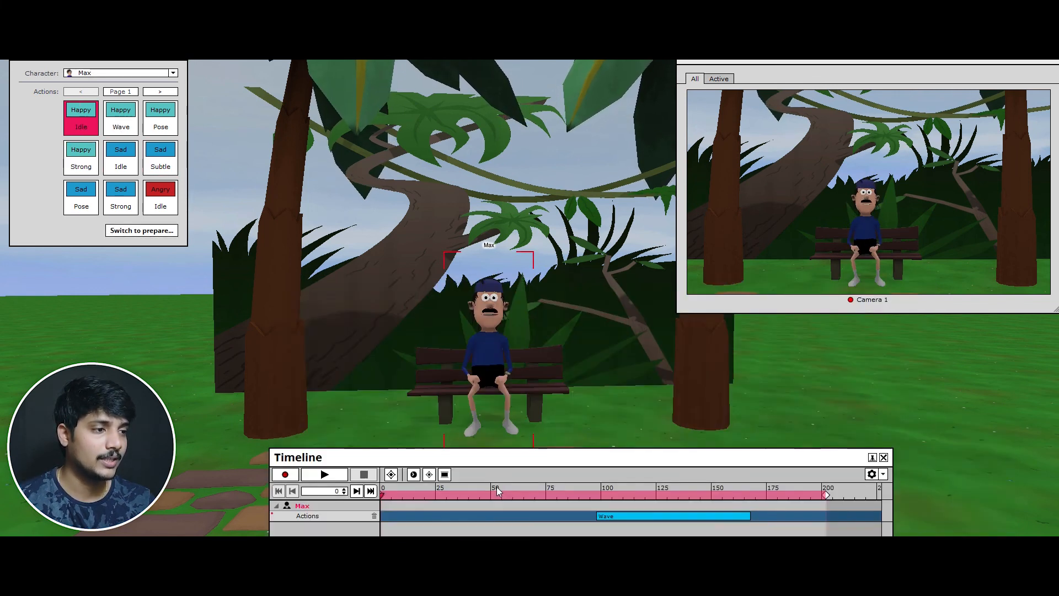
left_click_drag(591, 497, 400, 507)
left_click(381, 497)
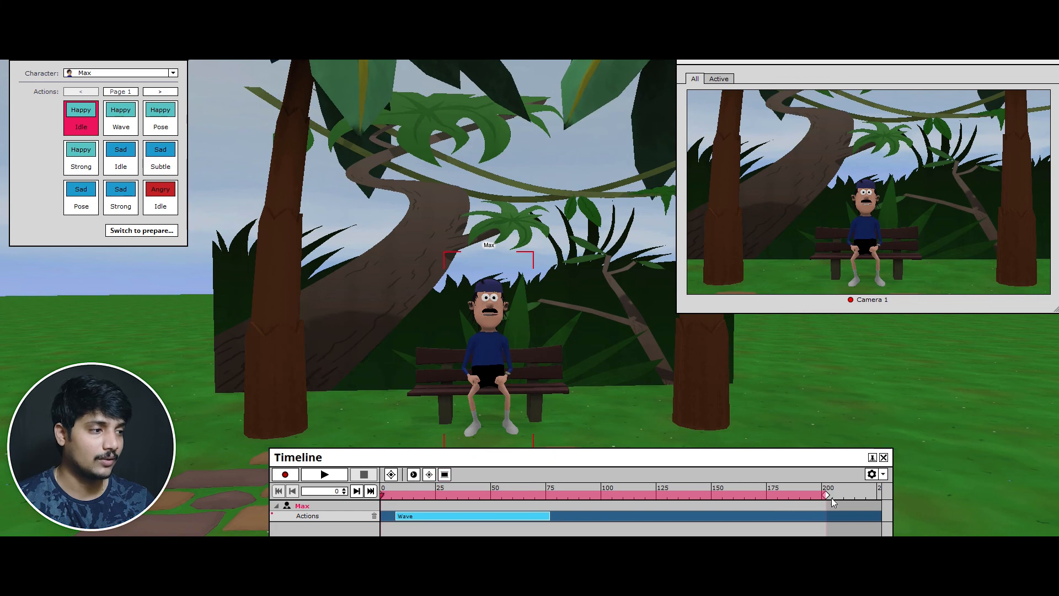
left_click_drag(823, 494, 579, 497)
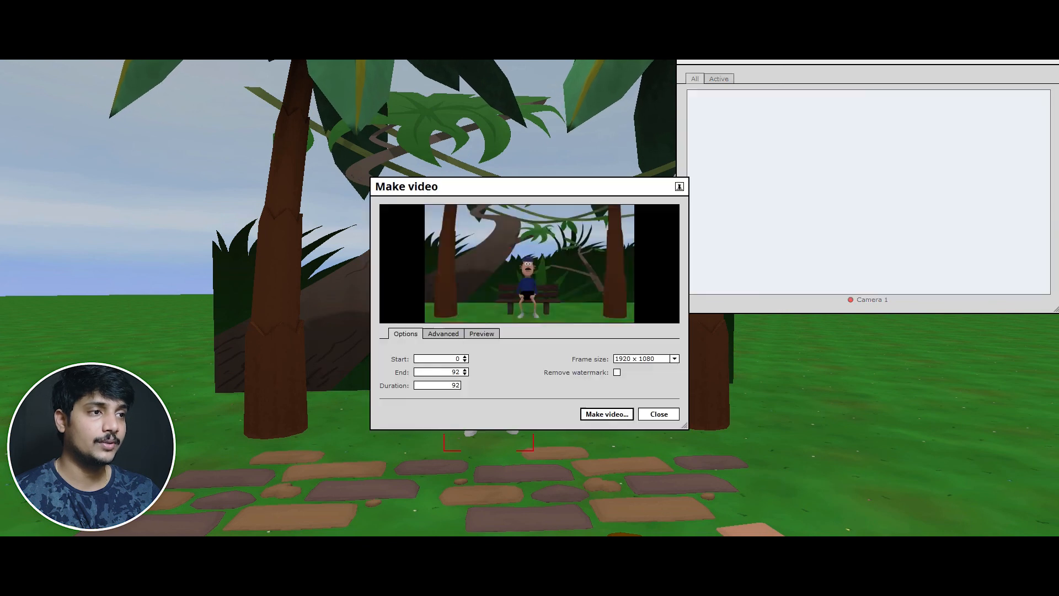
Enable watermark removal for the 1920 x 1080 video covering frames 0 to 92, and review the advanced MP4 and preview settings
left_click_drag(489, 184, 223, 83)
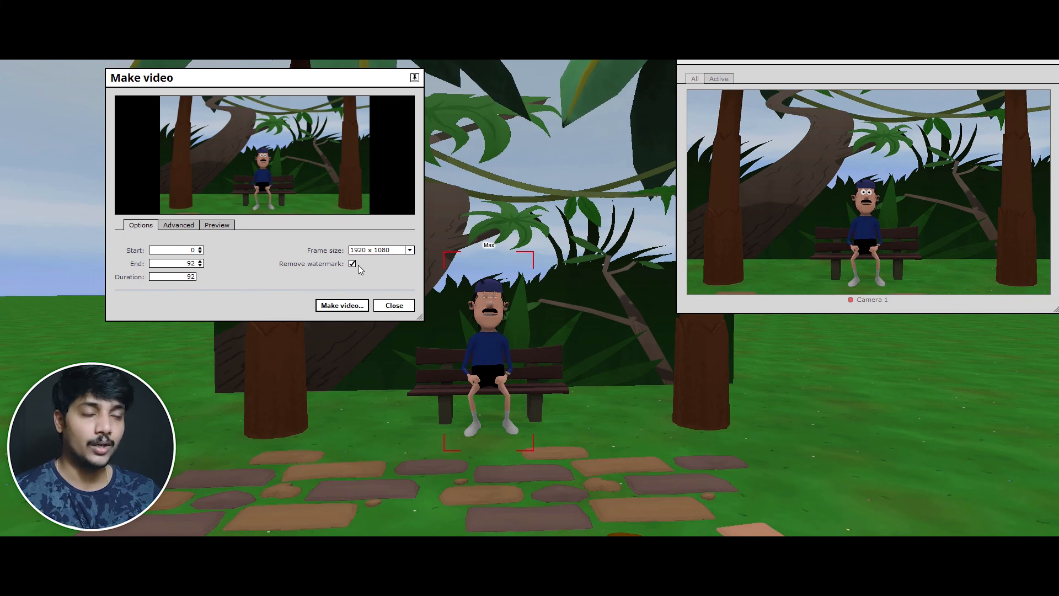
left_click(183, 225)
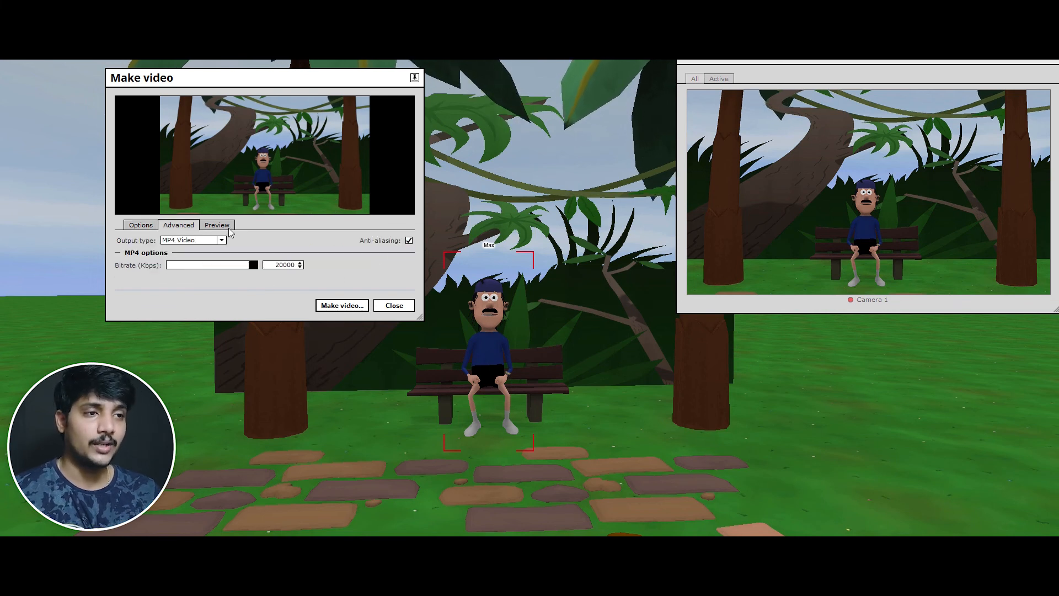
left_click(199, 241)
left_click(252, 251)
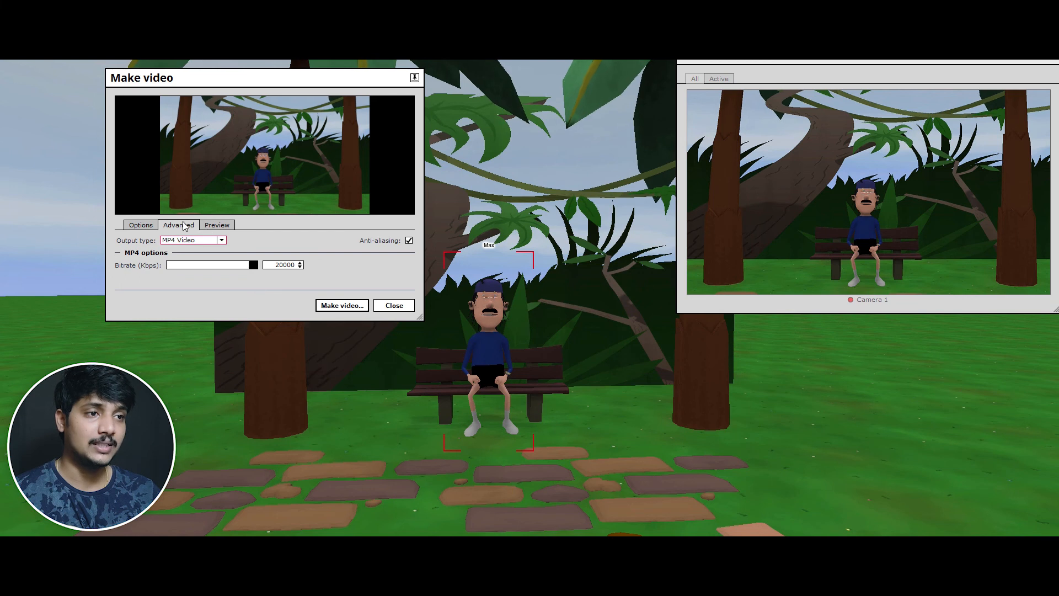
left_click(220, 226)
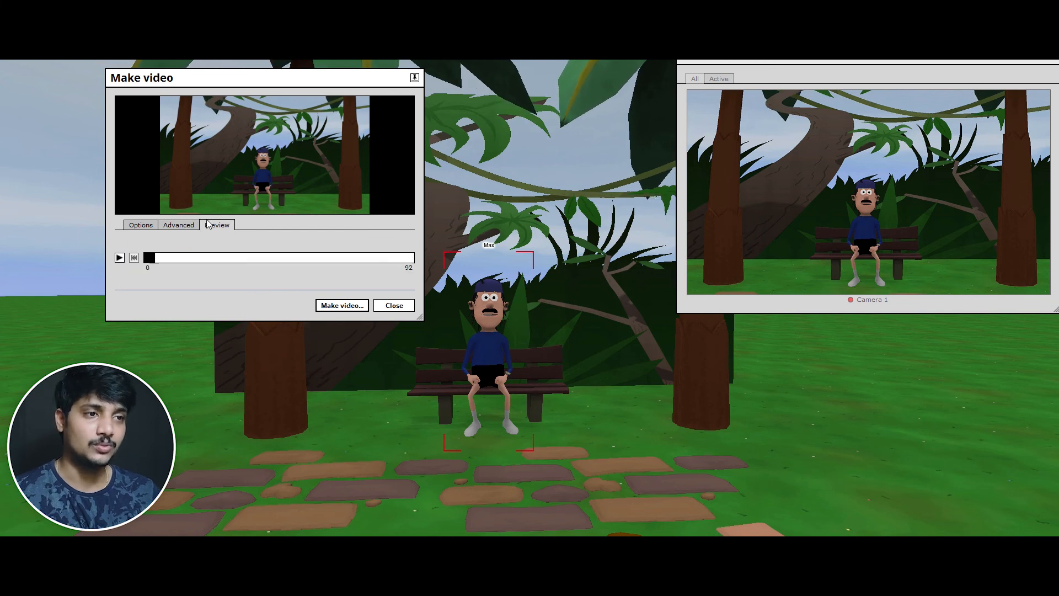
left_click(177, 225)
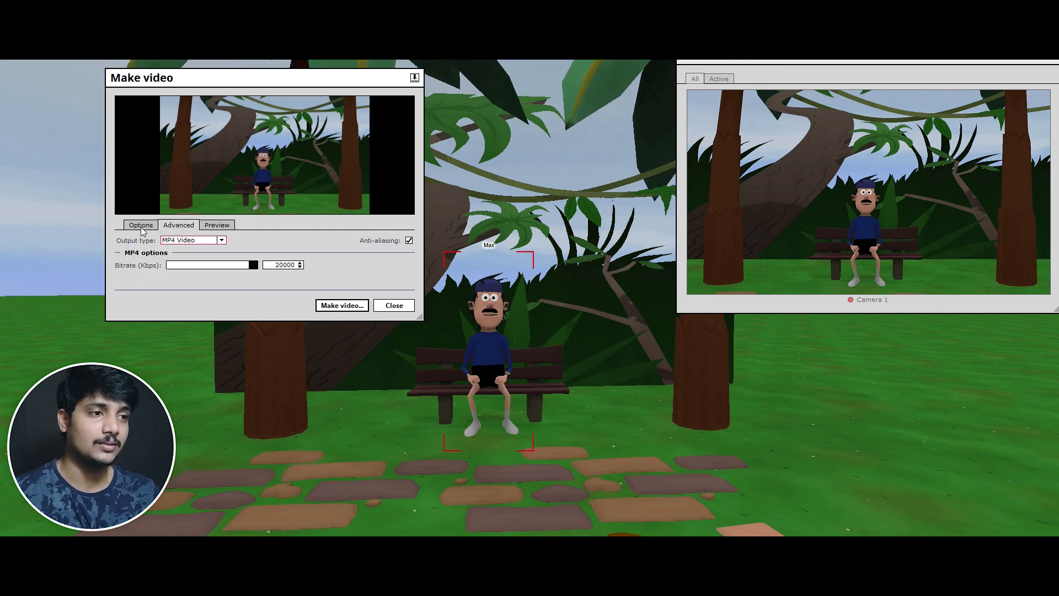
left_click(138, 225)
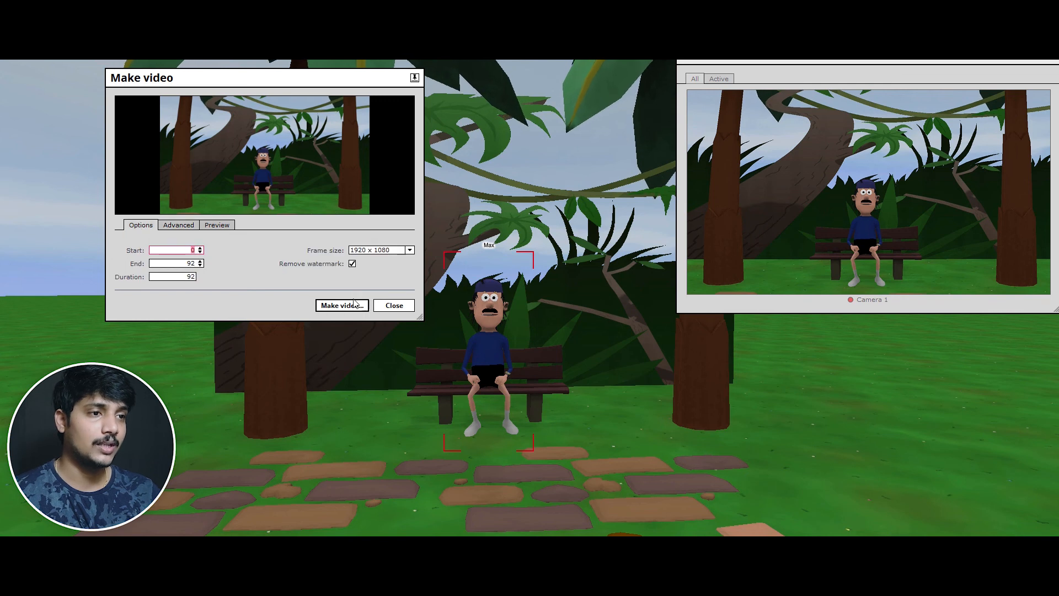
Export the video as Muvizu.mp4 in the Pictures folder and close the video-making dialog
left_click(342, 305)
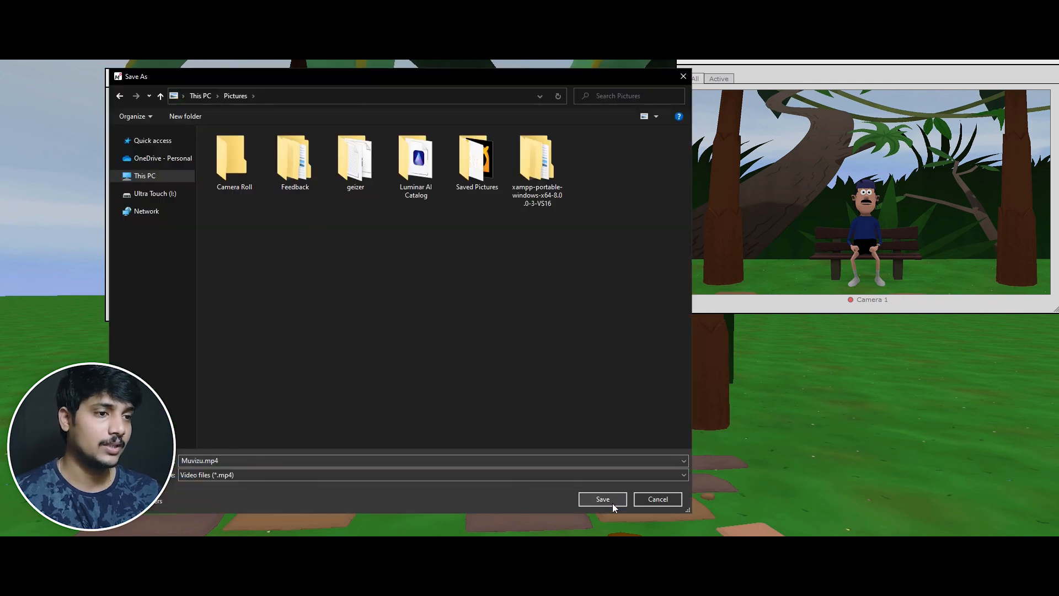
left_click(612, 503)
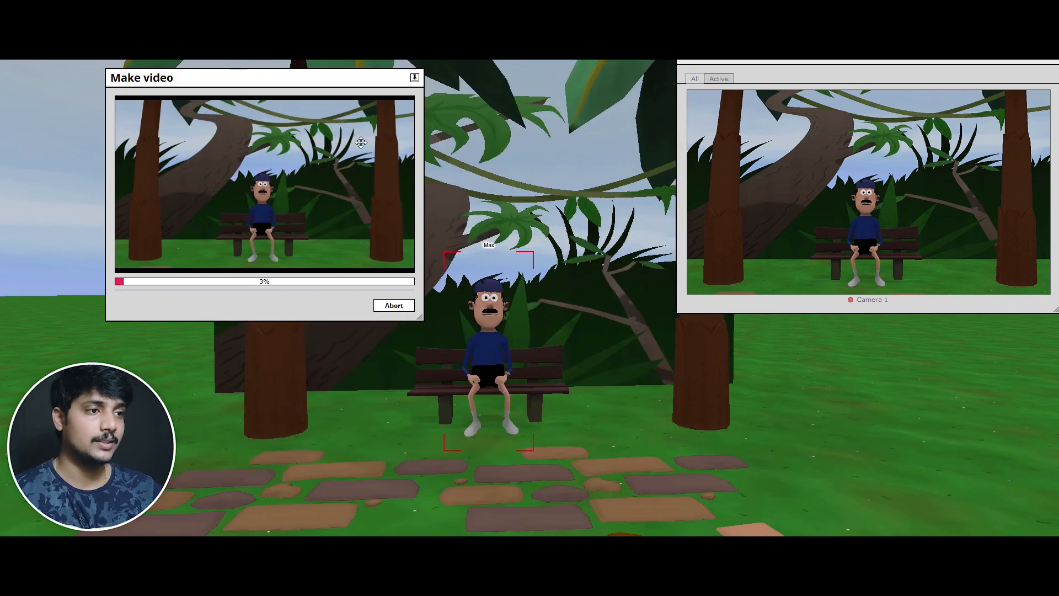
left_click_drag(361, 142, 566, 222)
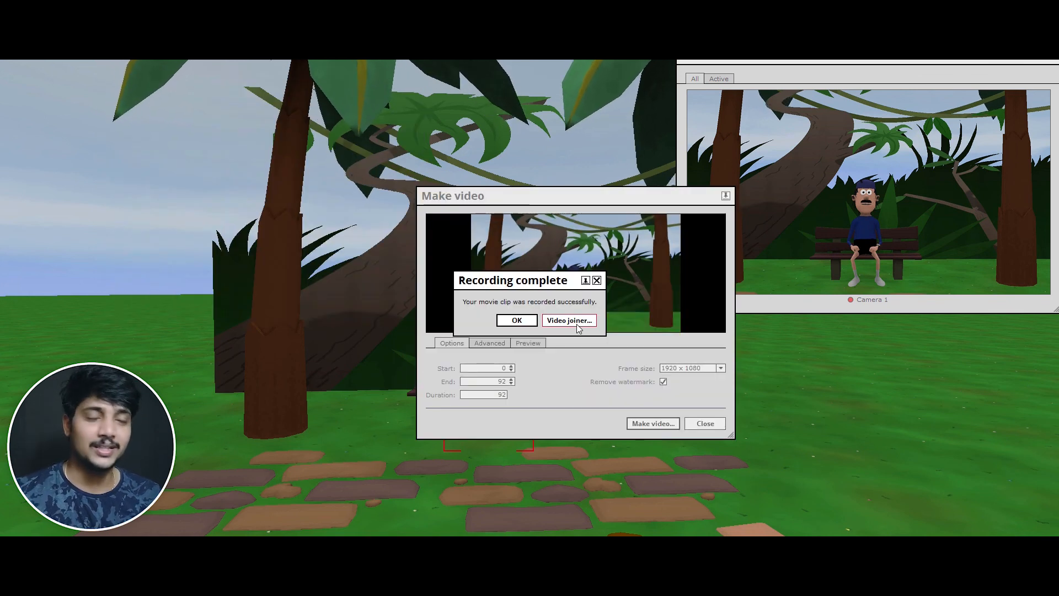
left_click(516, 320)
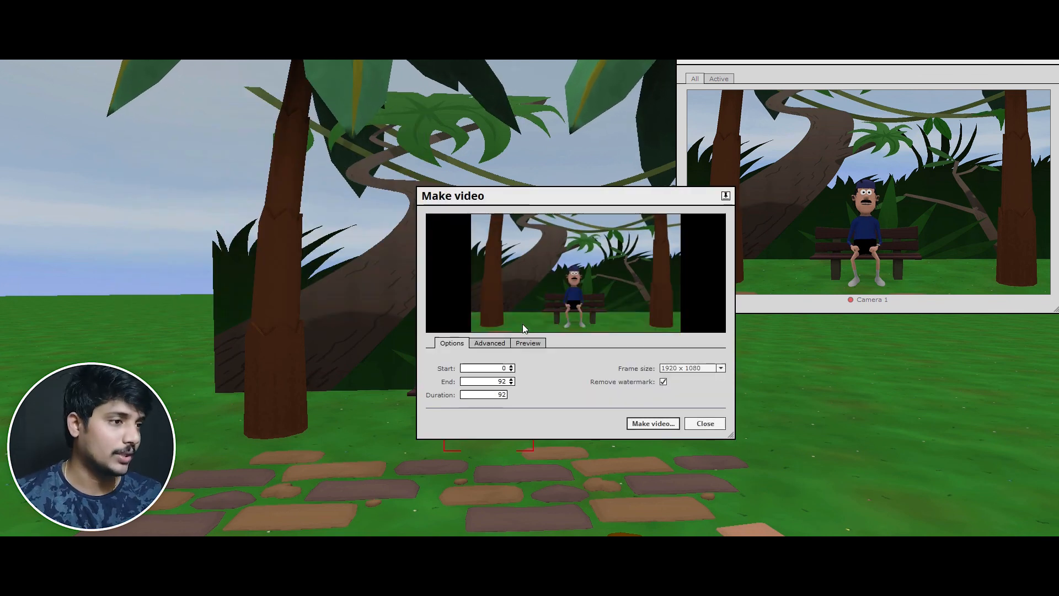
left_click(697, 425)
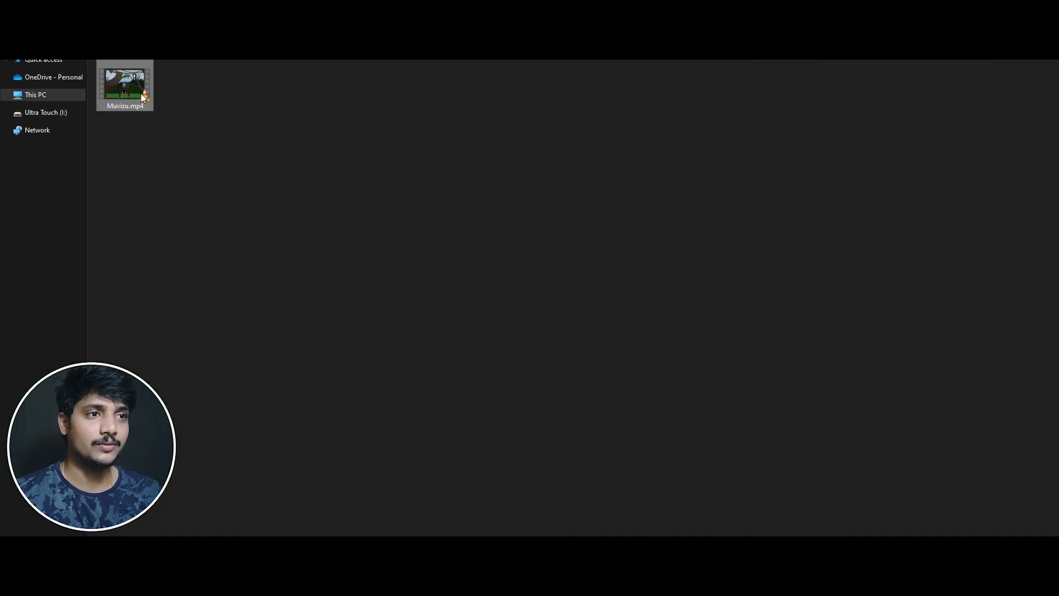
Play the exported Muvizu.mp4 from File Explorer to check the character's waving animation
double_click(142, 97)
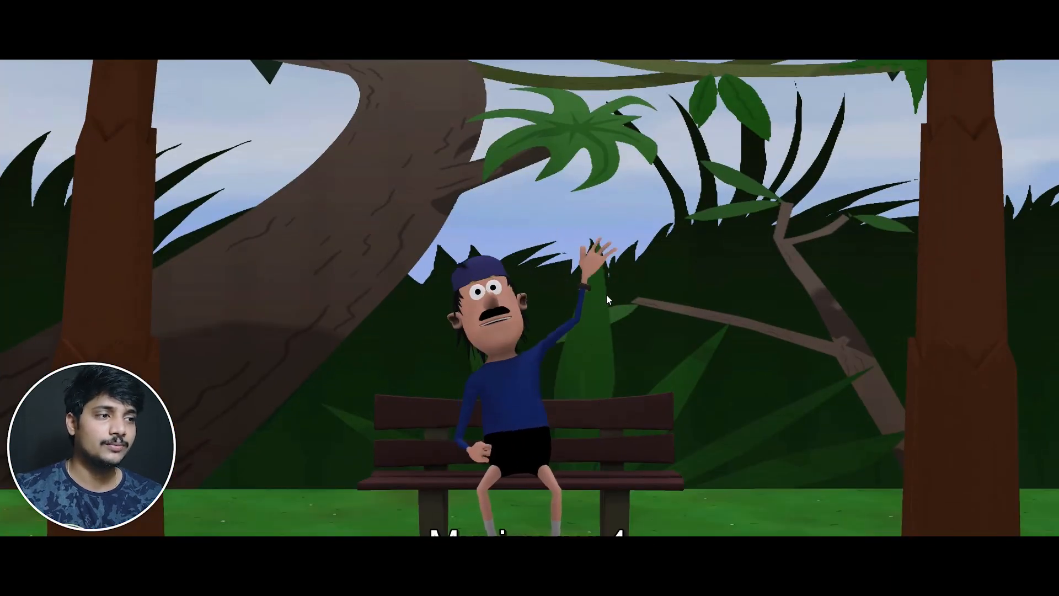